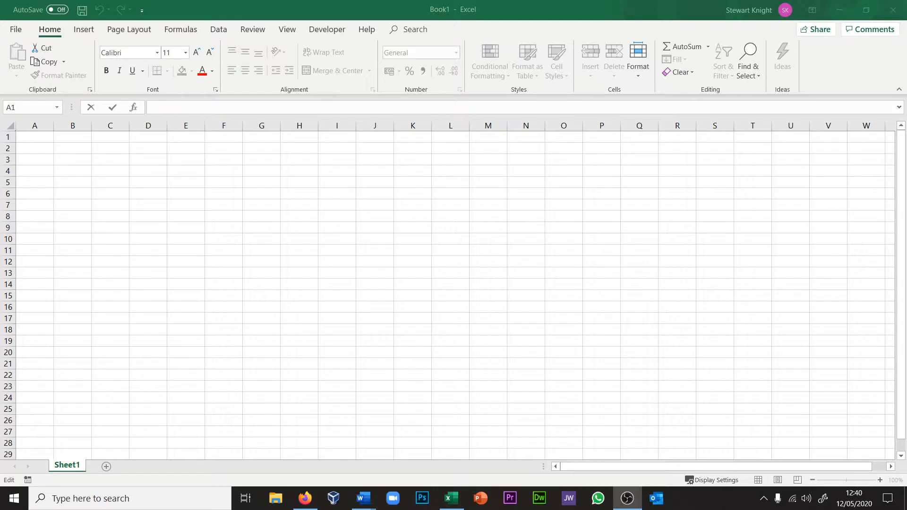
Step: Apply all borders to the range C7:G11 to form the first seating block
click(101, 149)
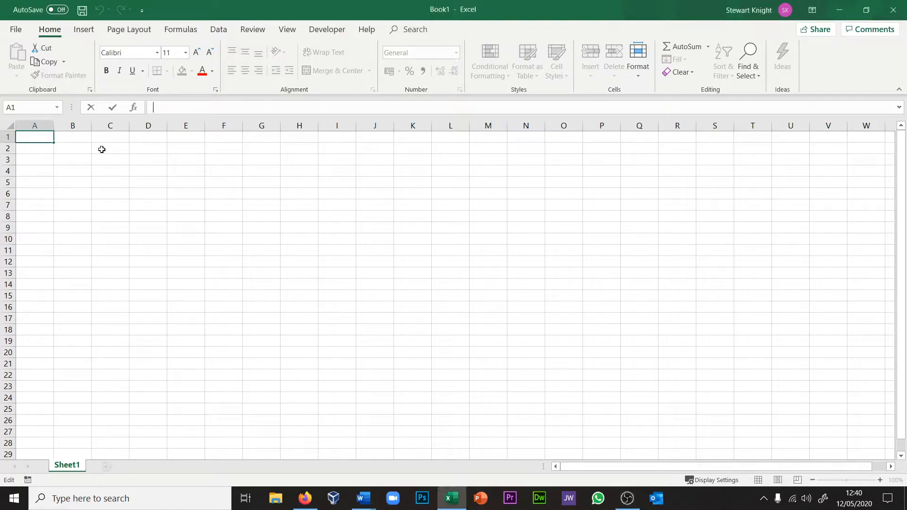
click(102, 149)
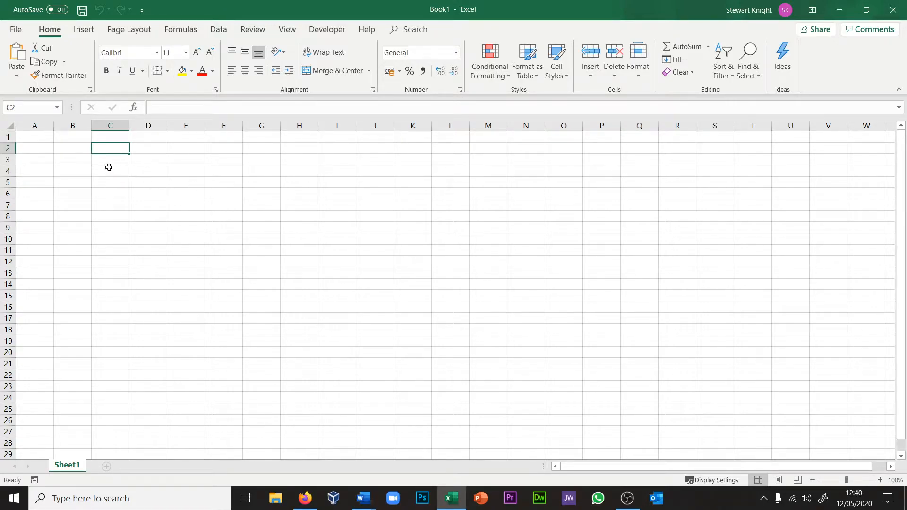
click(99, 205)
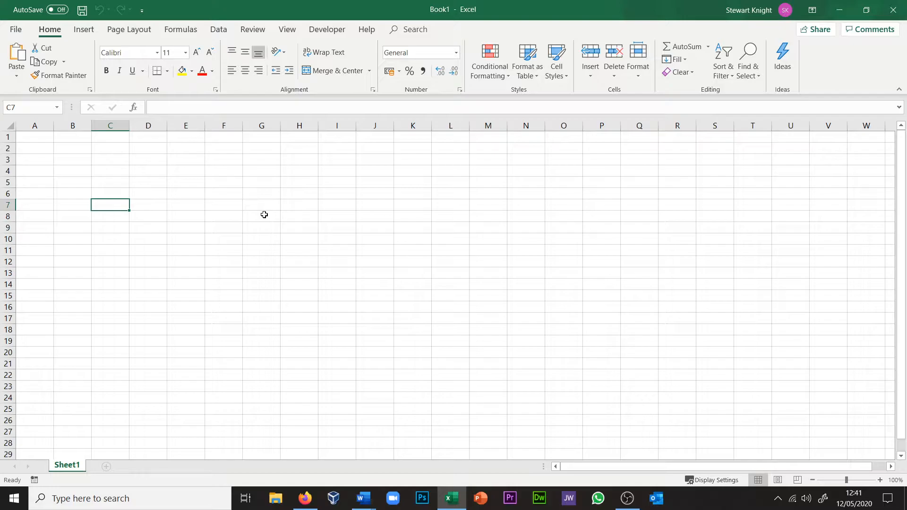
shift+click(267, 250)
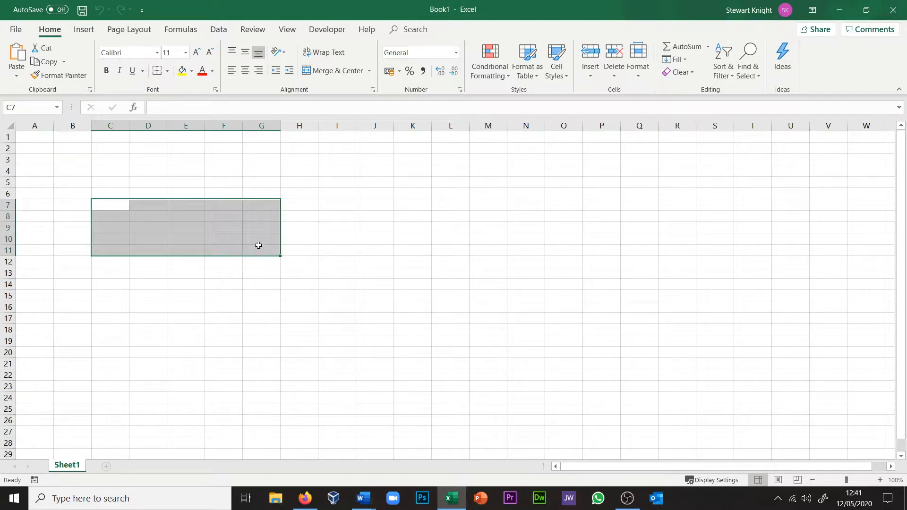
click(167, 73)
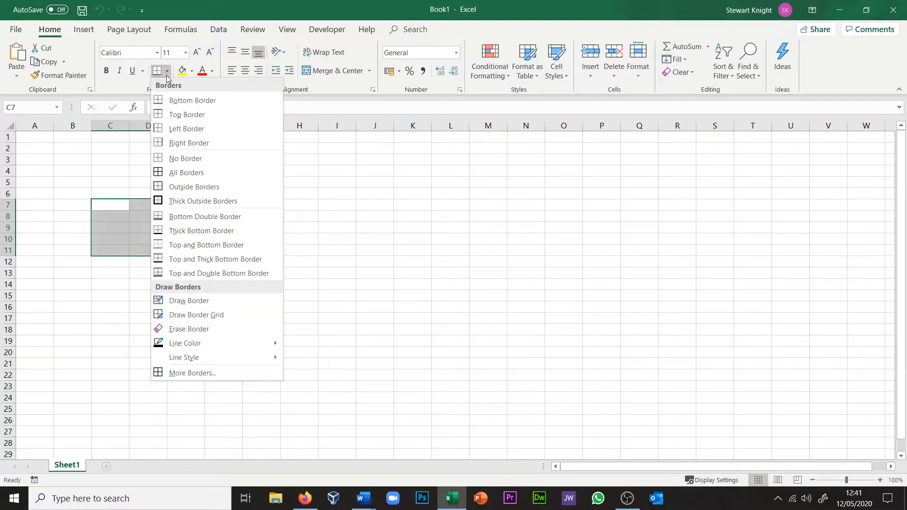
click(178, 172)
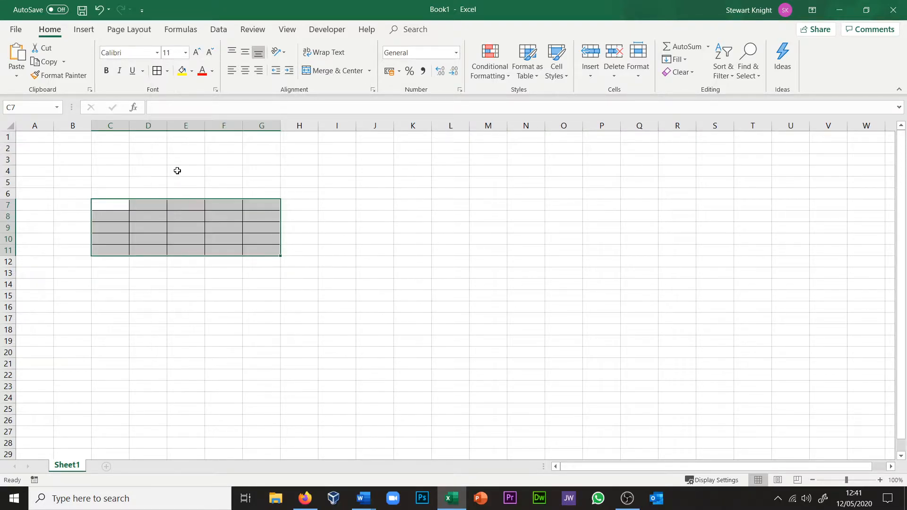
Step: Apply all borders to the range I7:M11 for a second seating block beside the first
click(334, 207)
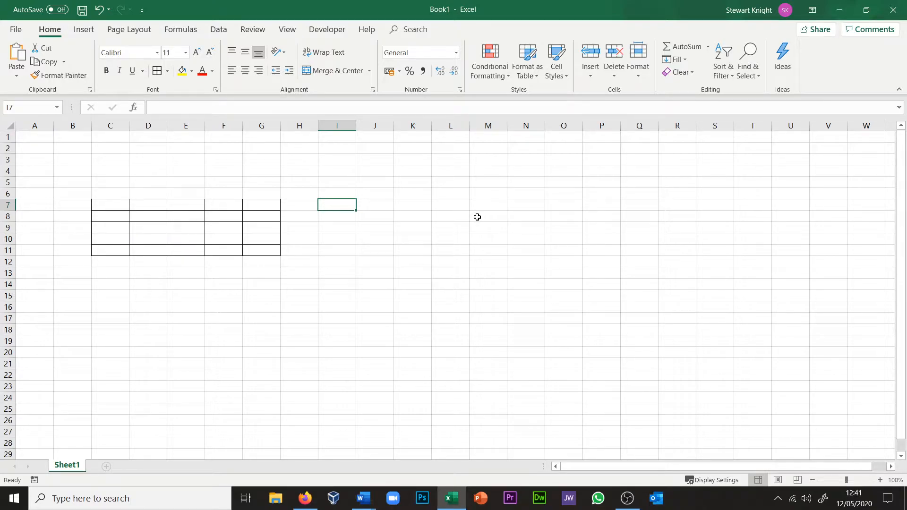
shift+click(486, 249)
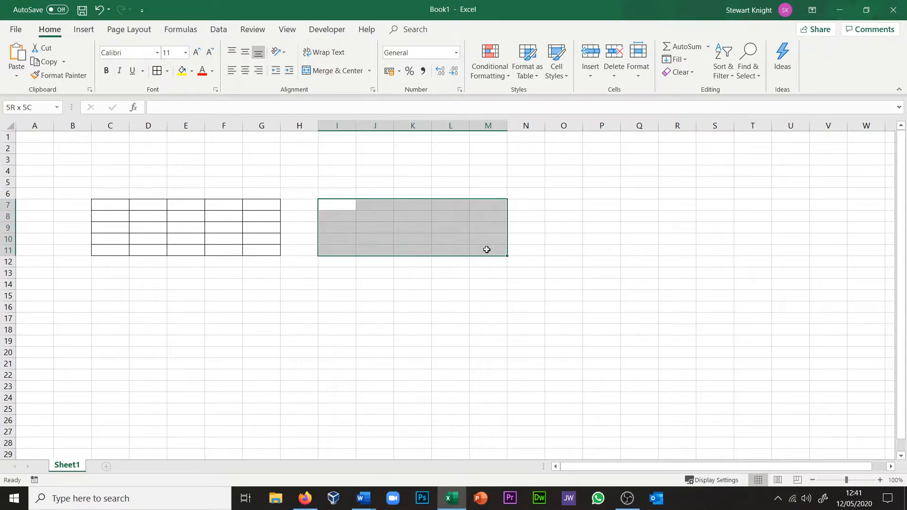
click(161, 71)
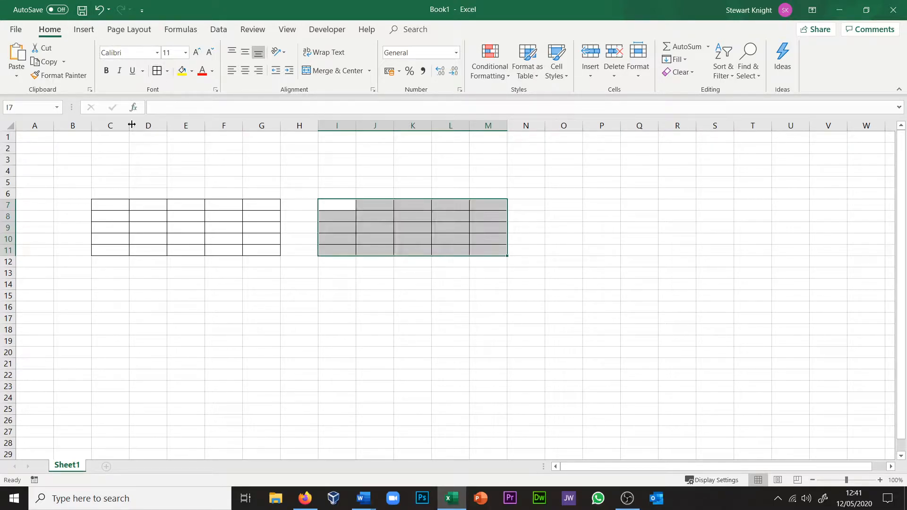
Step: Apply all borders to C13:G17 and I13:M17 to form two more seating blocks below the existing ones
click(106, 275)
drag(106, 275, 263, 318)
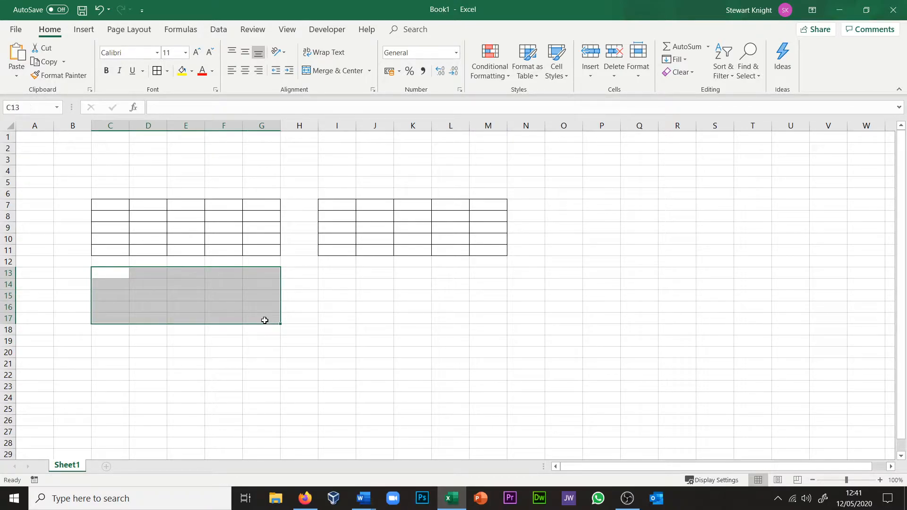
click(157, 70)
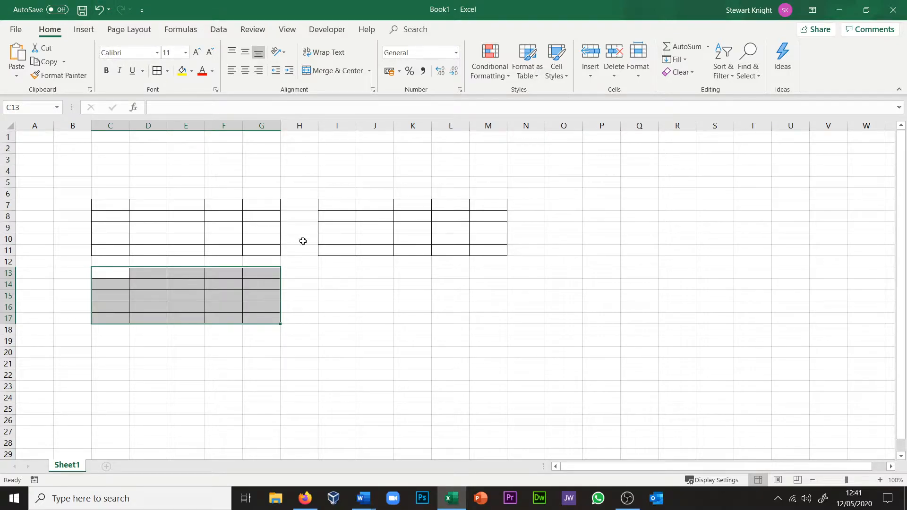
drag(332, 274, 492, 321)
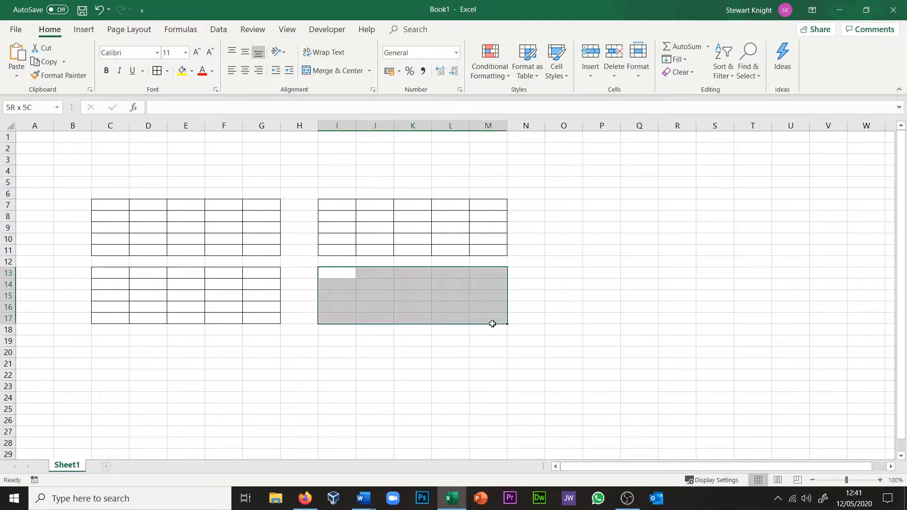
click(156, 70)
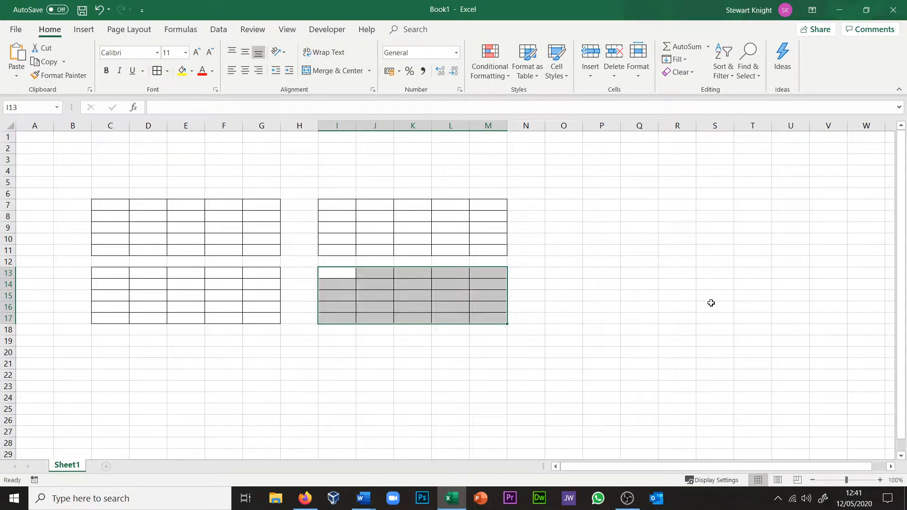
click(556, 307)
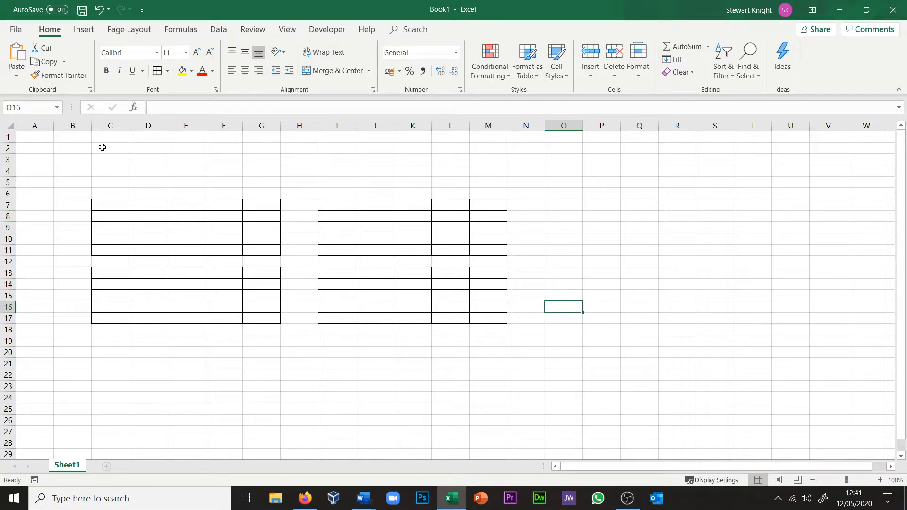
Step: Merge and center C2:M5 above the seating blocks and enter "The Stage" in the merged cell
click(102, 147)
shift+click(486, 184)
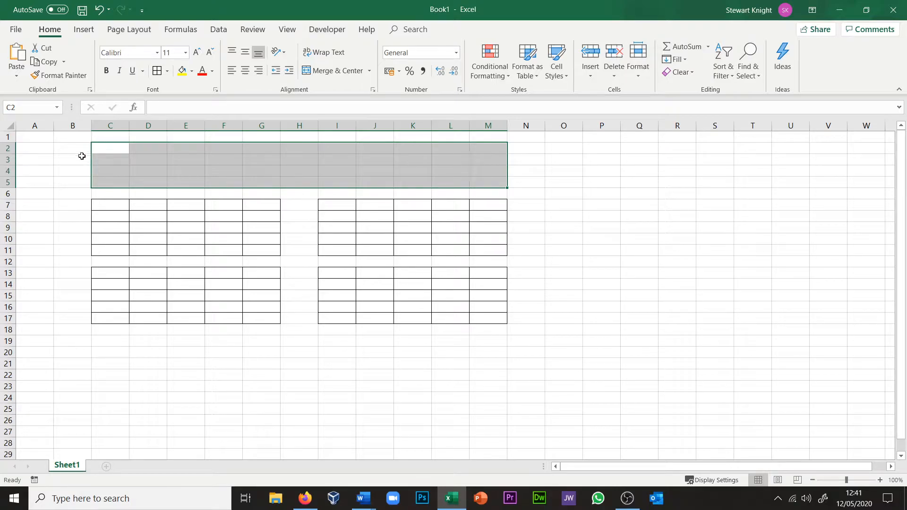
click(332, 71)
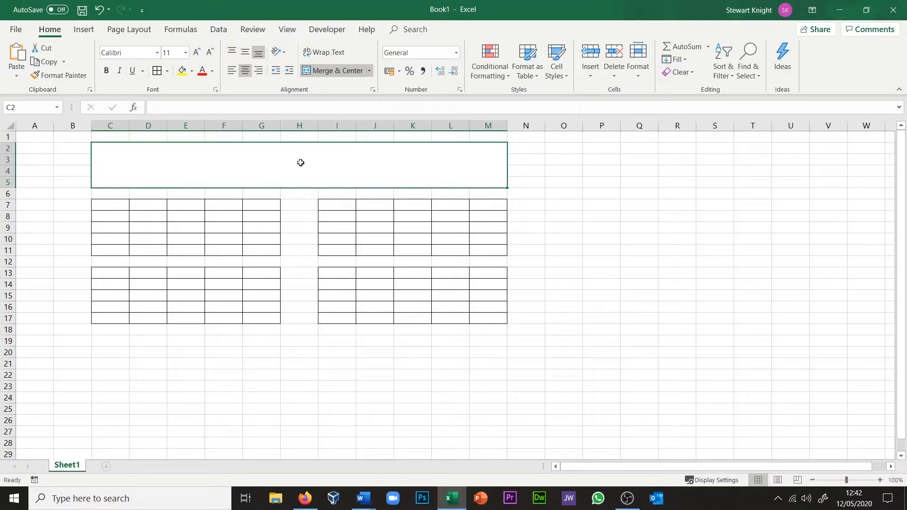
text(The)
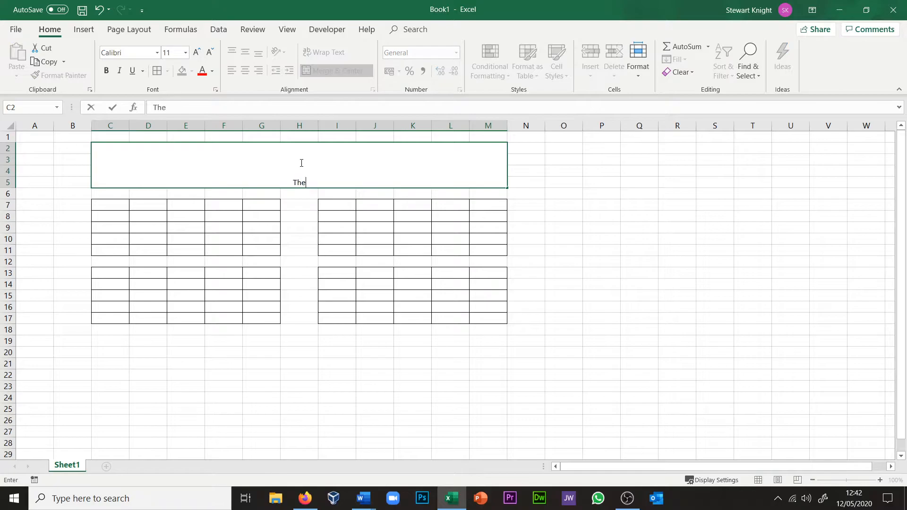
text( Stage)
click(291, 220)
Step: Middle-align the stage title vertically and set its font size to 36
click(314, 182)
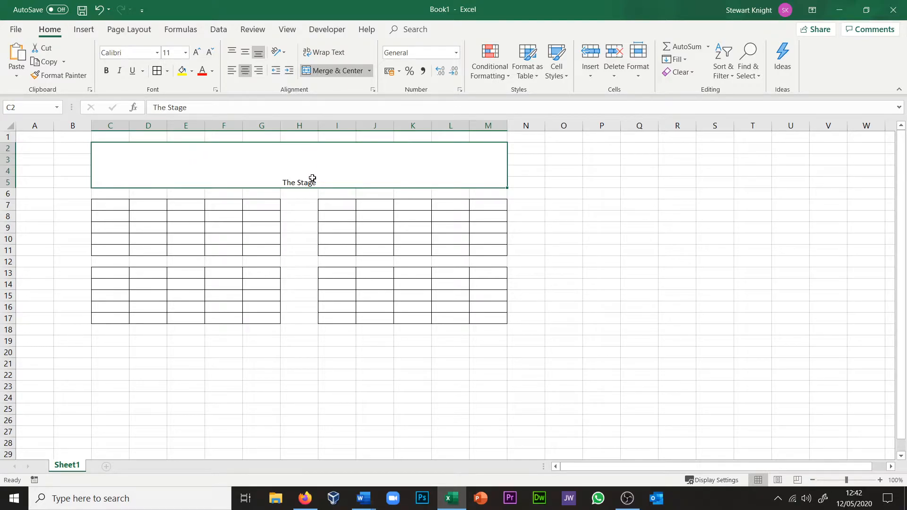
click(246, 54)
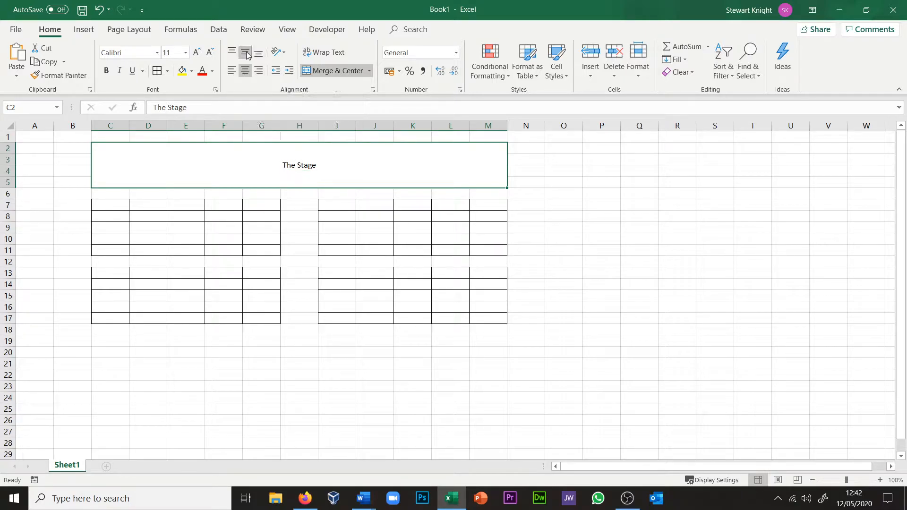
click(185, 52)
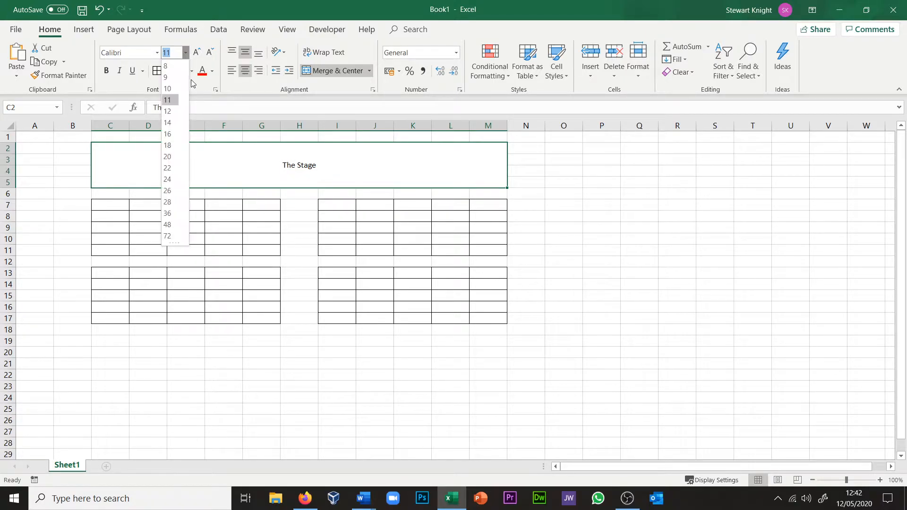
click(168, 214)
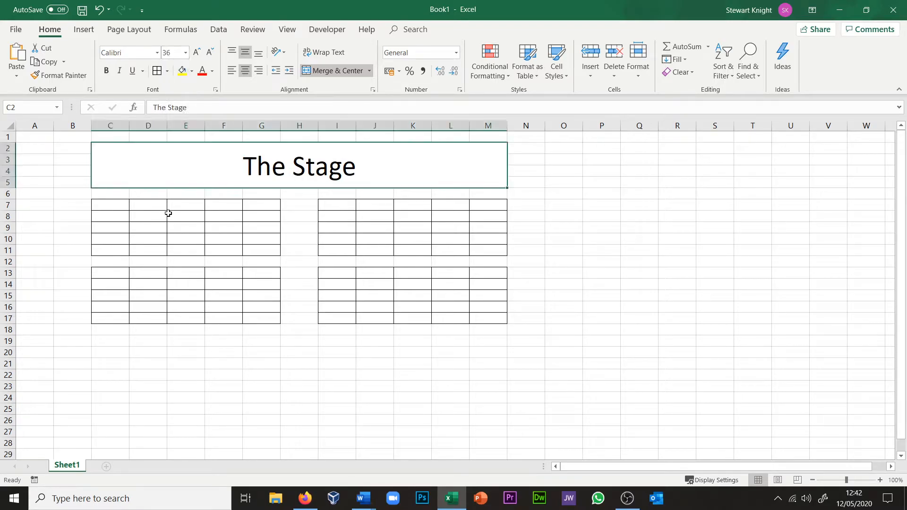
Step: Fill the merged stage cell with medium grey and make its text white
click(191, 71)
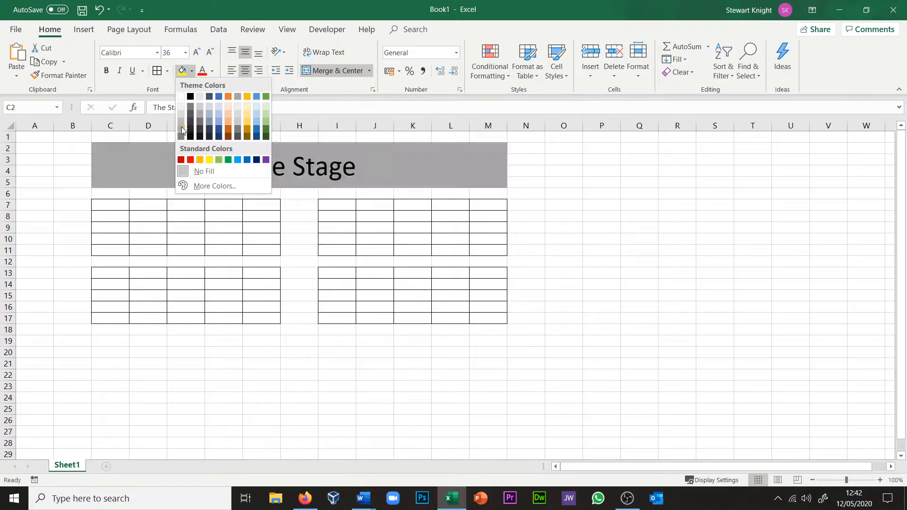
click(181, 129)
click(211, 72)
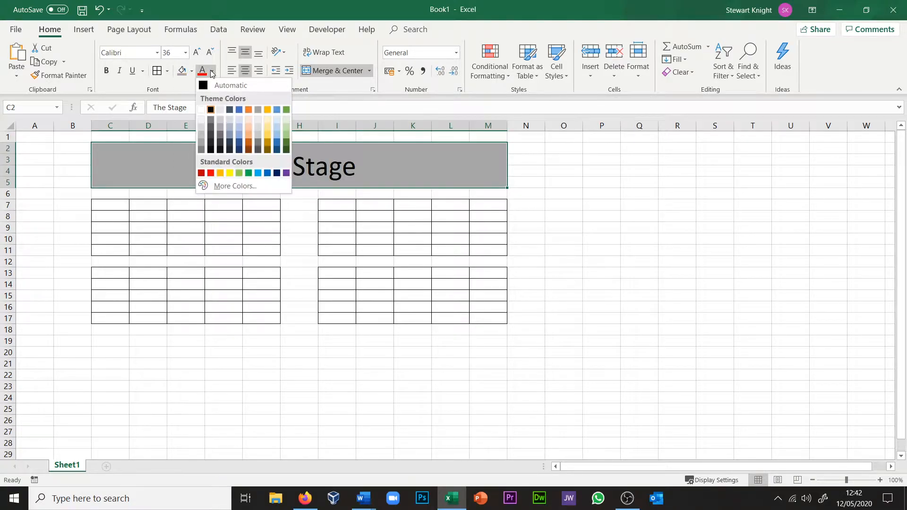
click(271, 128)
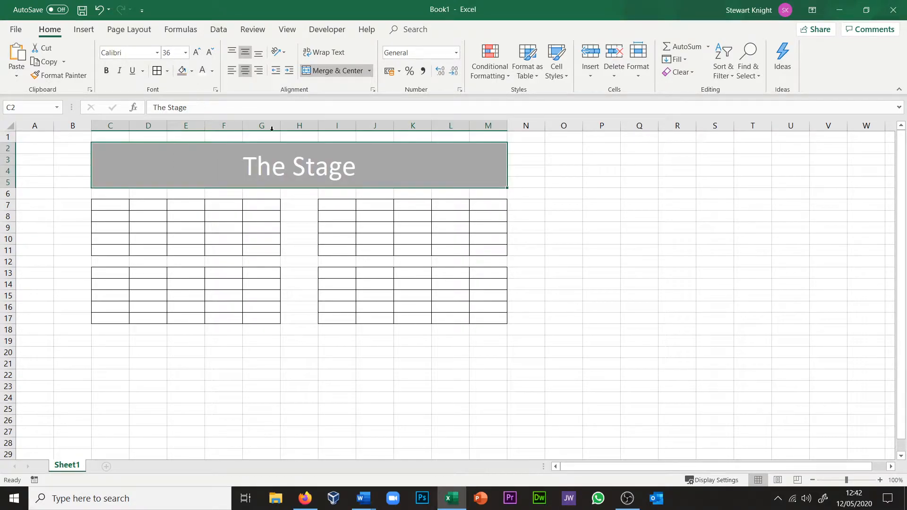
click(448, 245)
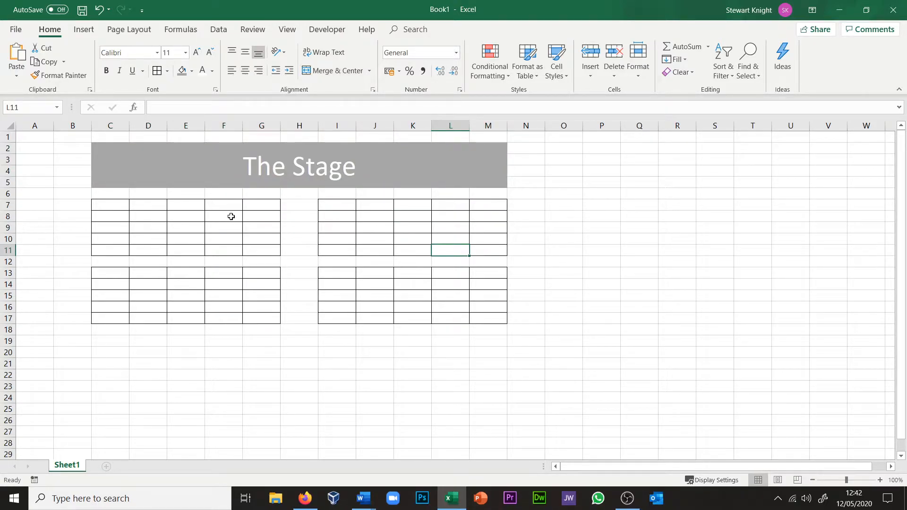
Step: Enter the headings "Seats Sold" in O6 and "Amount" in P6, and widen column O slightly
click(560, 196)
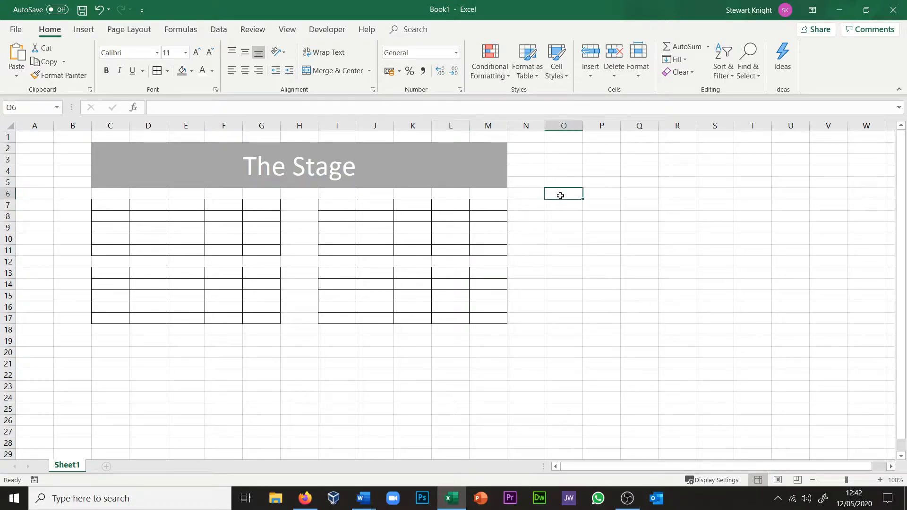
text(Seats)
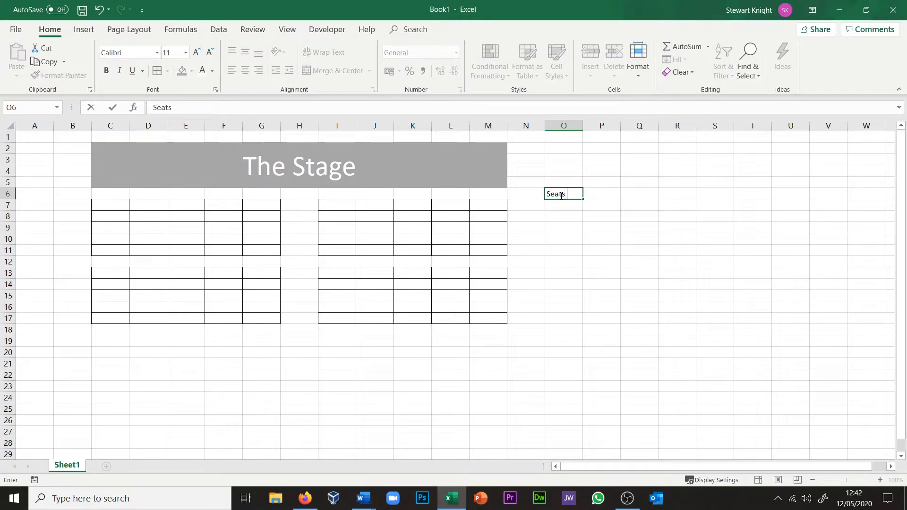
text( Sold)
click(609, 303)
click(608, 193)
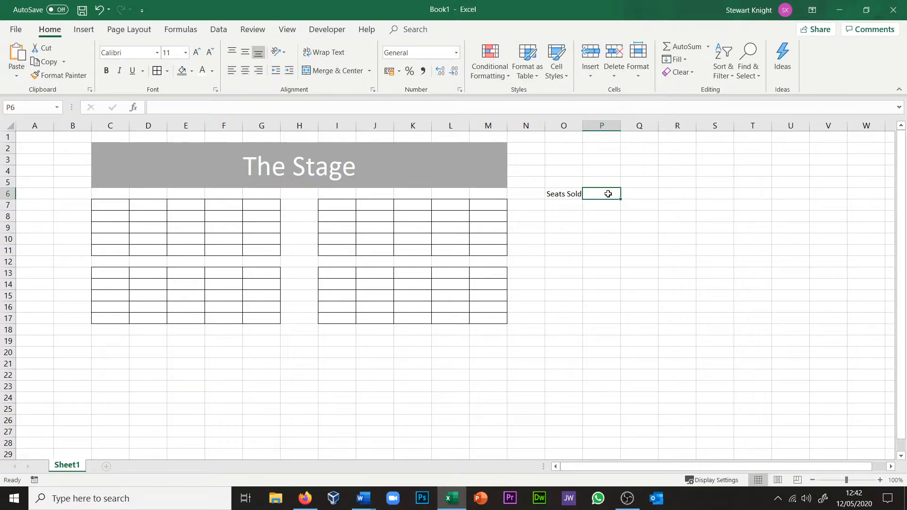
text(Amo)
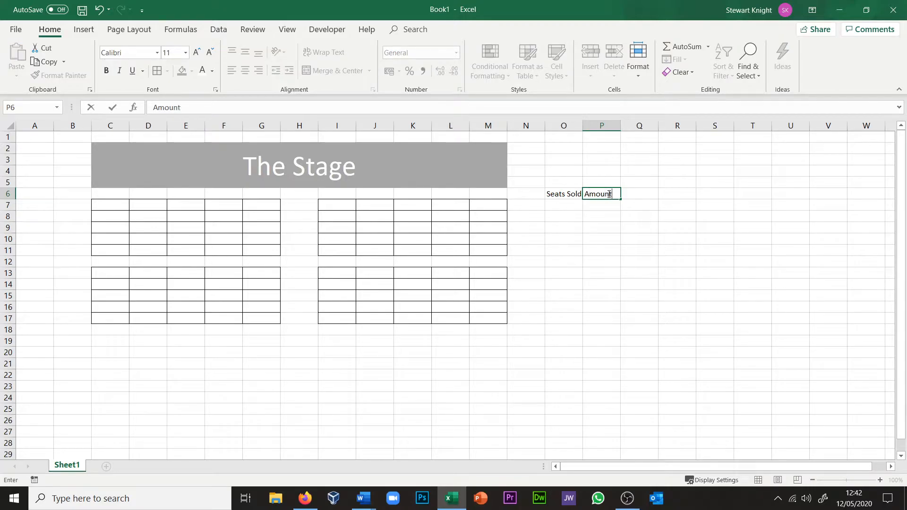
text(unt)
click(588, 262)
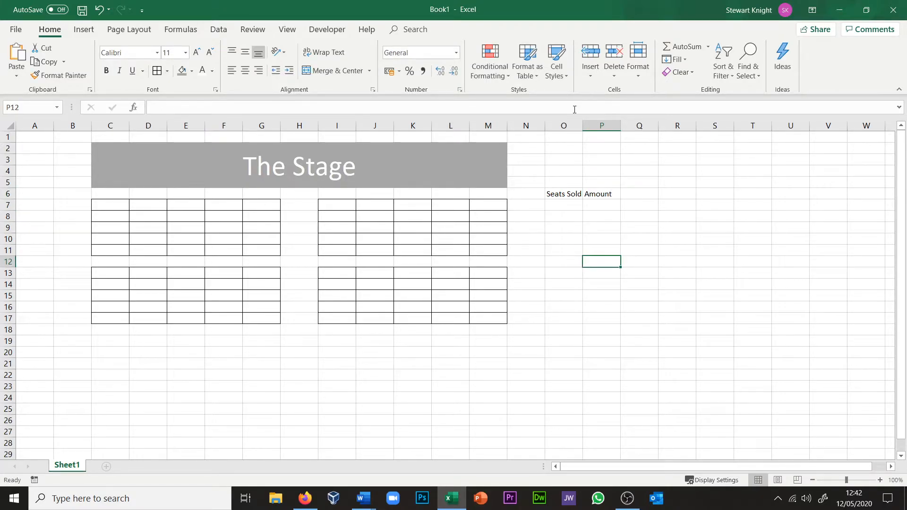
drag(584, 123, 586, 123)
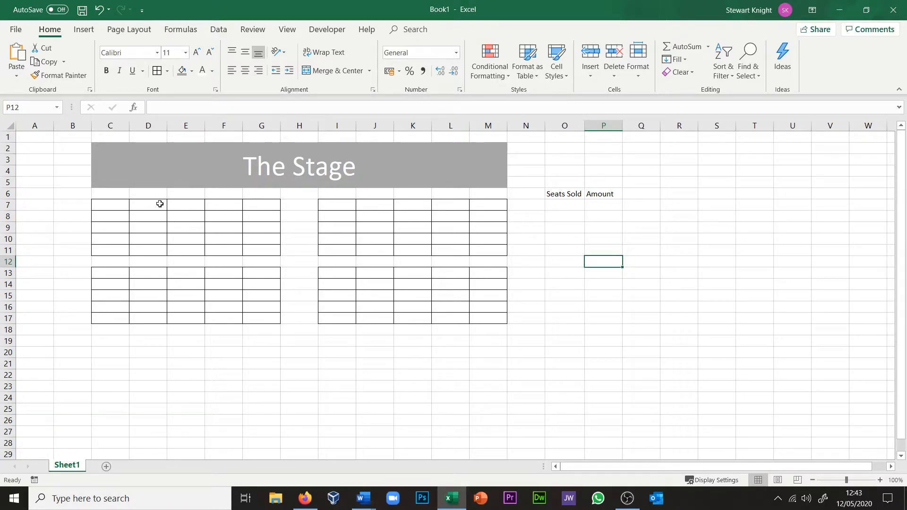
Step: Mark sold seats in the front row by entering 1 in C7, E7, G7, I7 and J7
click(100, 204)
text(1)
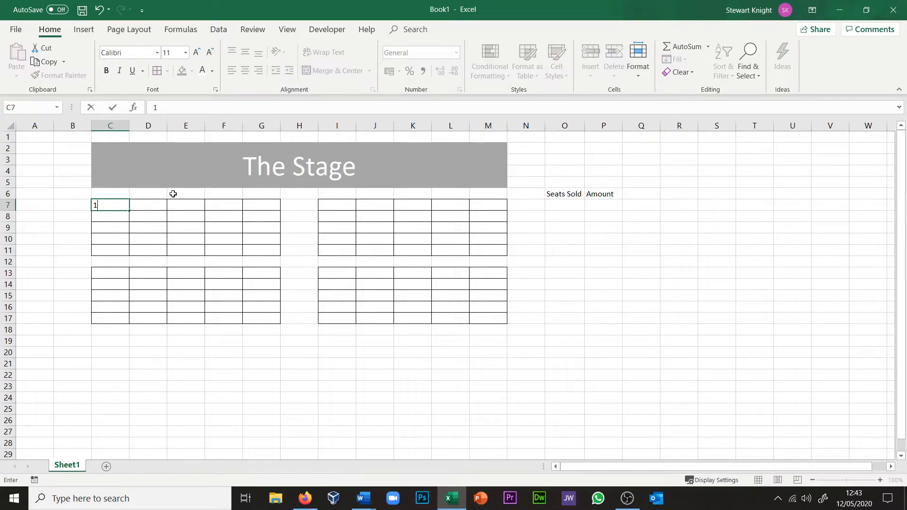
click(175, 210)
text(1)
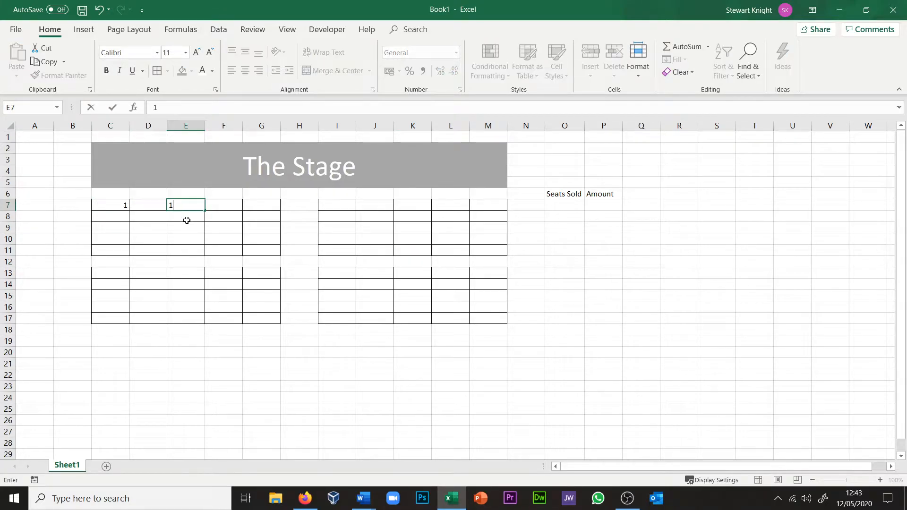
click(262, 204)
text(1)
click(348, 203)
text(1)
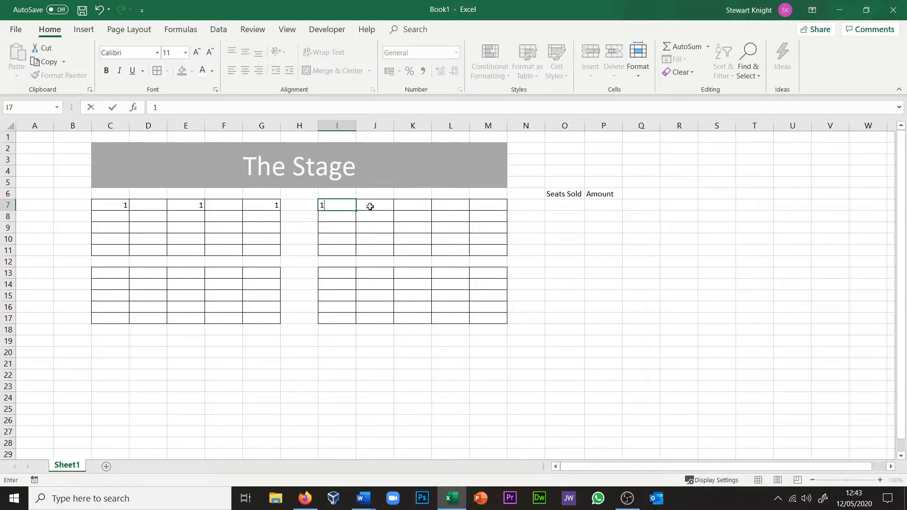
click(371, 205)
text(1)
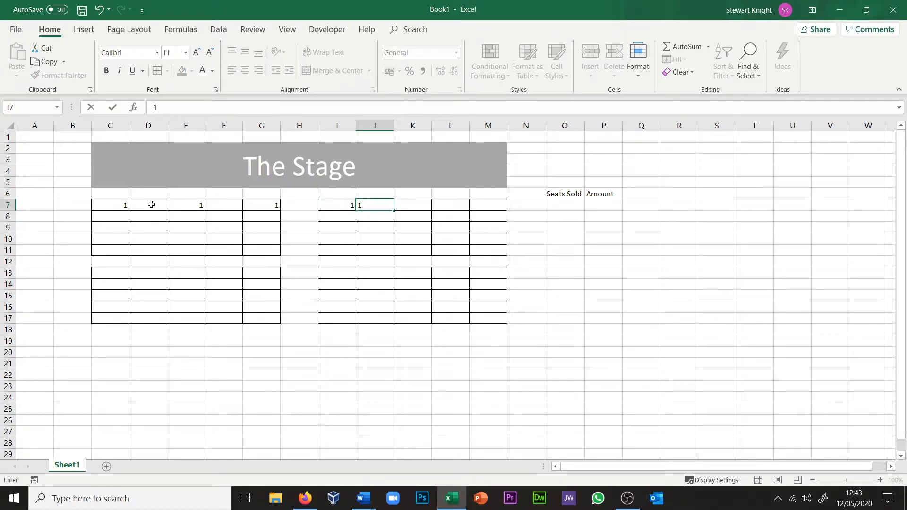
Step: Total the row 7 seats from C7 to N7 with AutoSum in the Seats Sold cell O7
drag(119, 204, 552, 204)
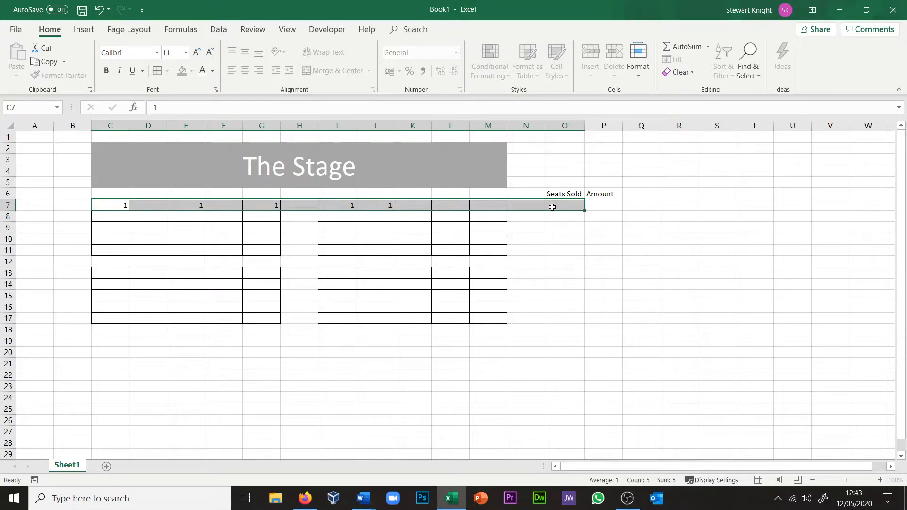
click(686, 47)
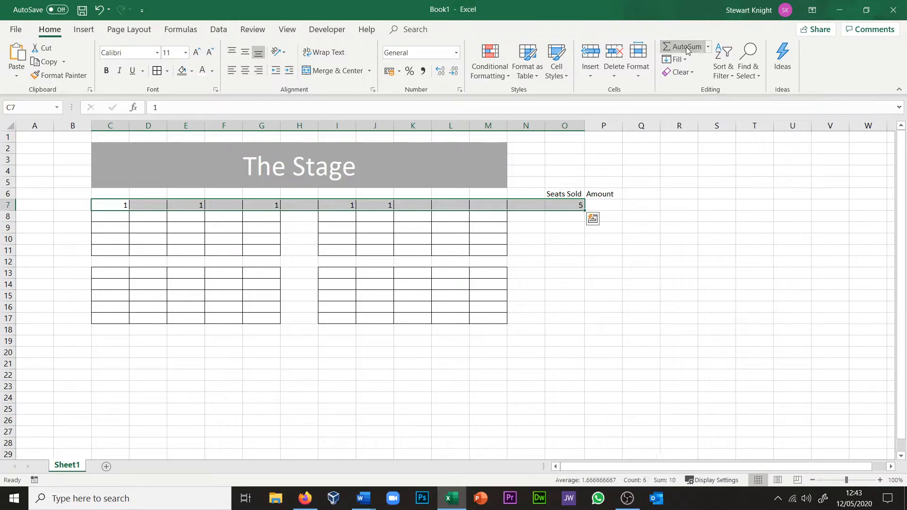
click(540, 241)
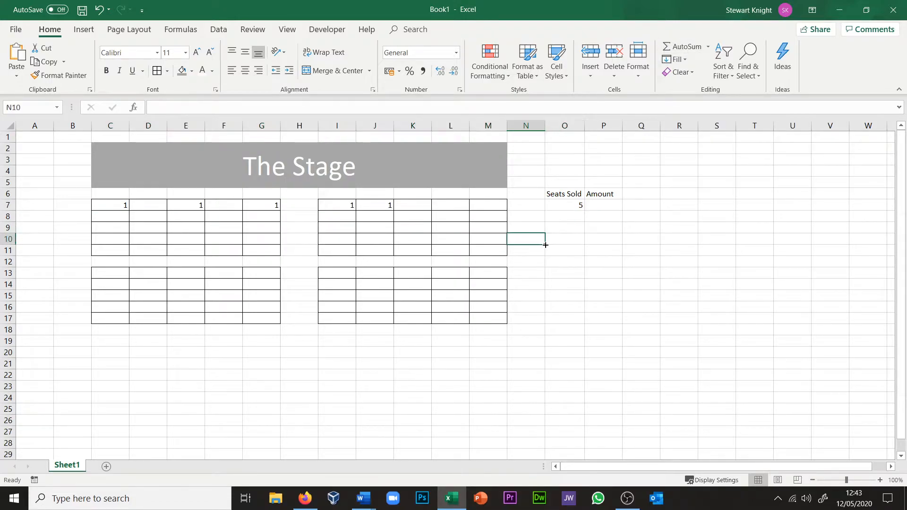
Step: Enter the formula =O7*5 in P7 to calculate the amount for the front row
click(592, 204)
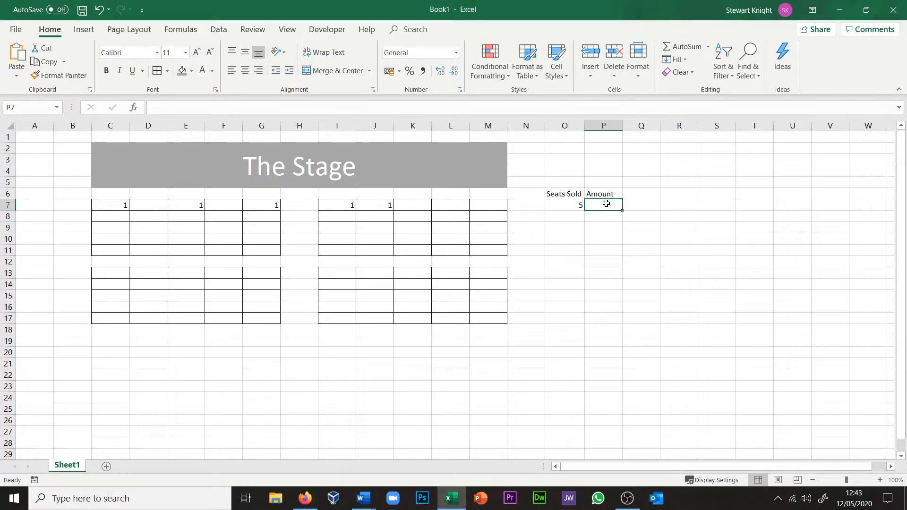
text(=)
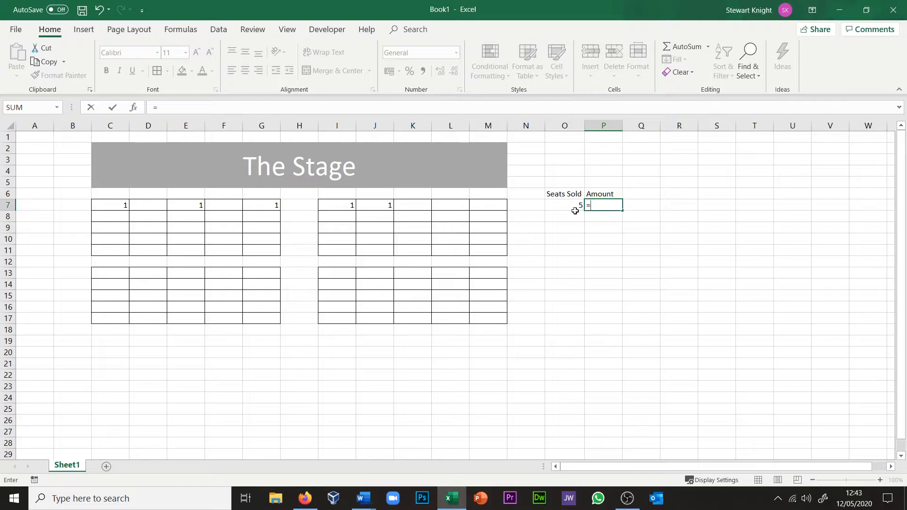
click(574, 206)
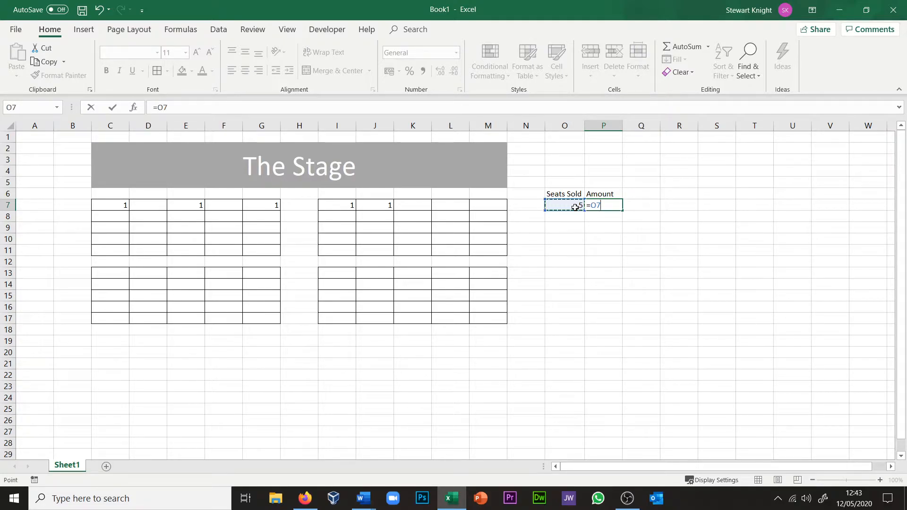
text(*)
key(Return)
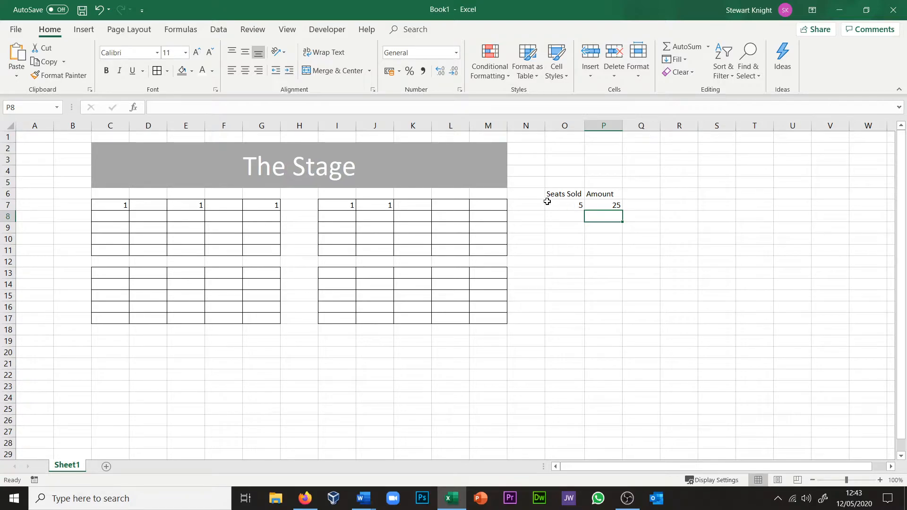
Step: Mark the last front-row seat M7 as sold with 1 and check the sum formula in O7
click(484, 207)
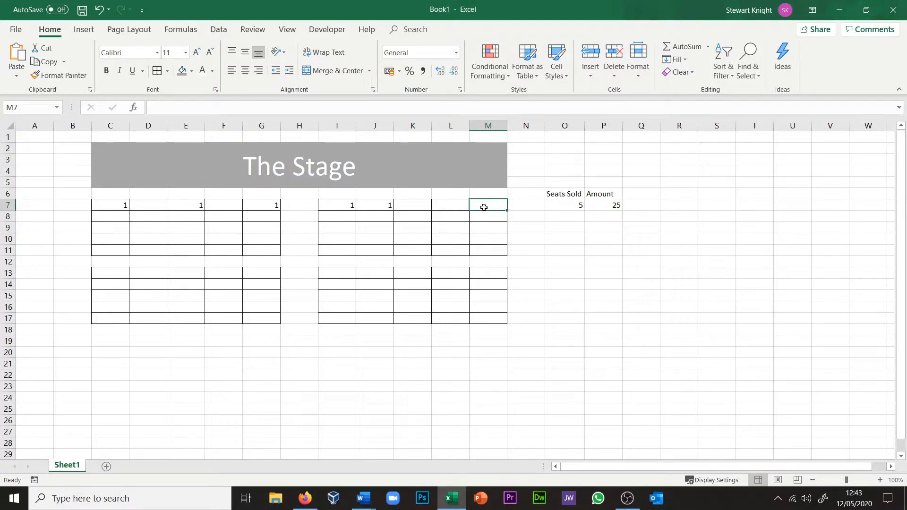
text(1)
key(Tab)
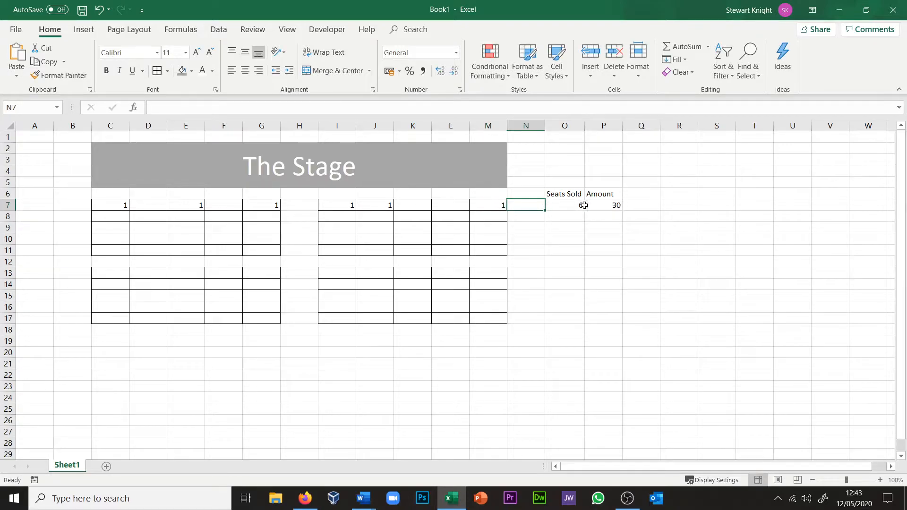
click(556, 203)
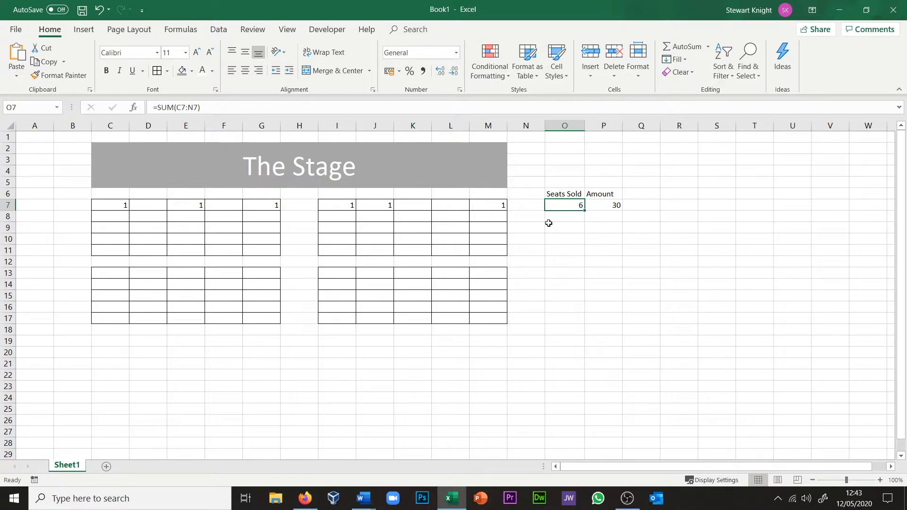
Step: Mark more sold seats in the upper blocks by entering 1 in L10, K10, G10, F10, F9, E11 and G8
click(448, 237)
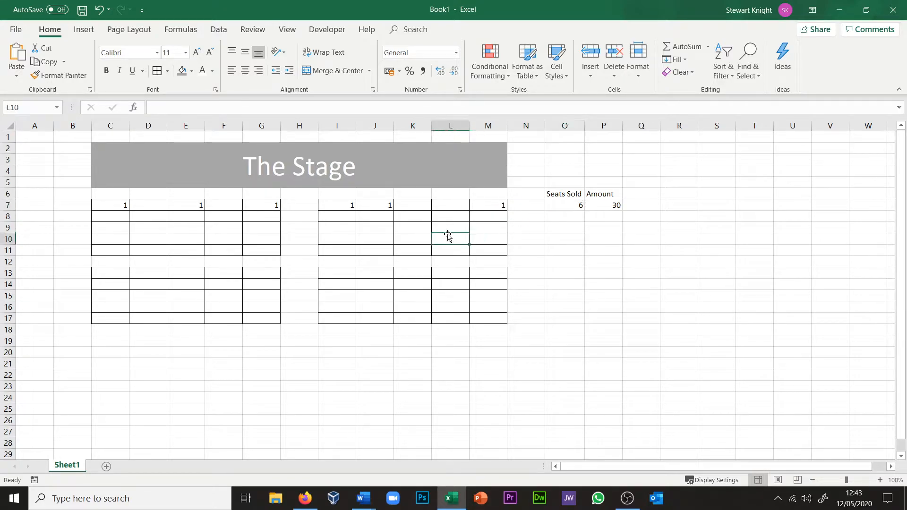
text(1)
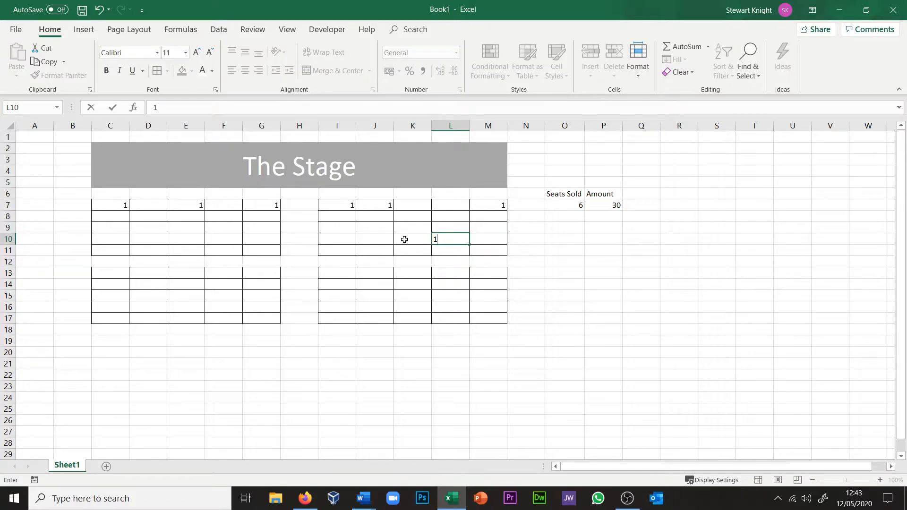
click(405, 239)
text(1)
click(271, 239)
text(1)
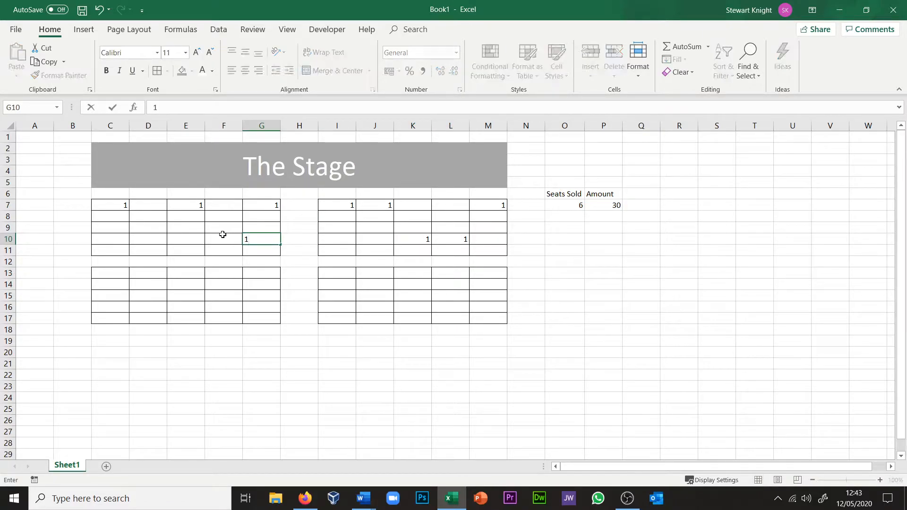
click(222, 234)
text(1)
click(223, 228)
text(1)
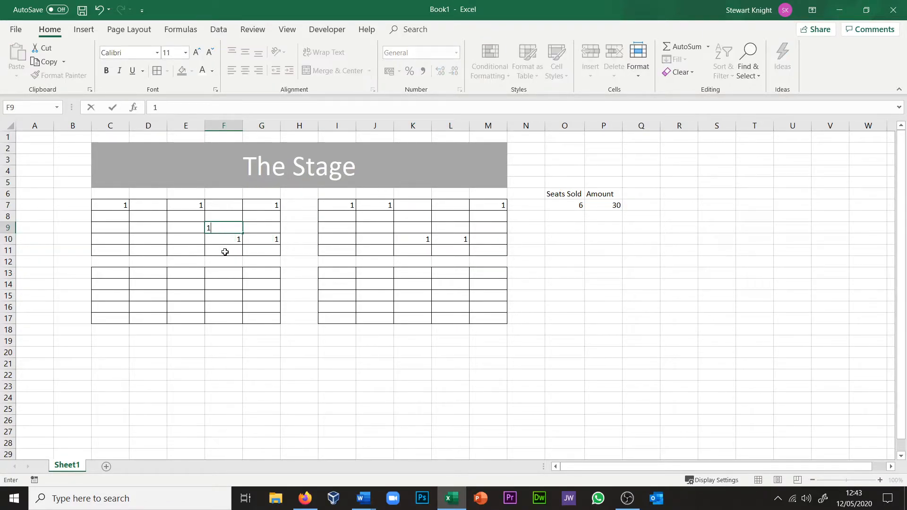
click(199, 247)
text(1)
click(272, 214)
text(1)
click(646, 286)
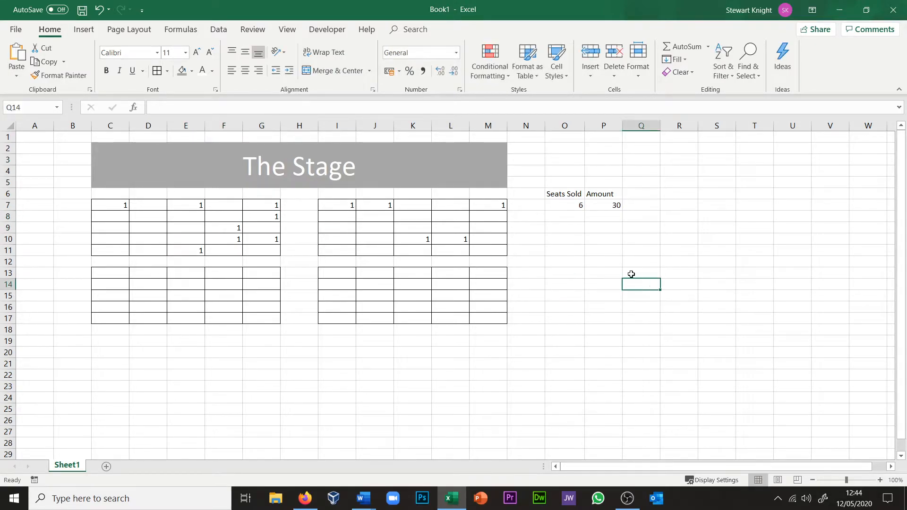
Step: Copy the Seats Sold and Amount formulas from O7 and P7 down to row 11
click(559, 203)
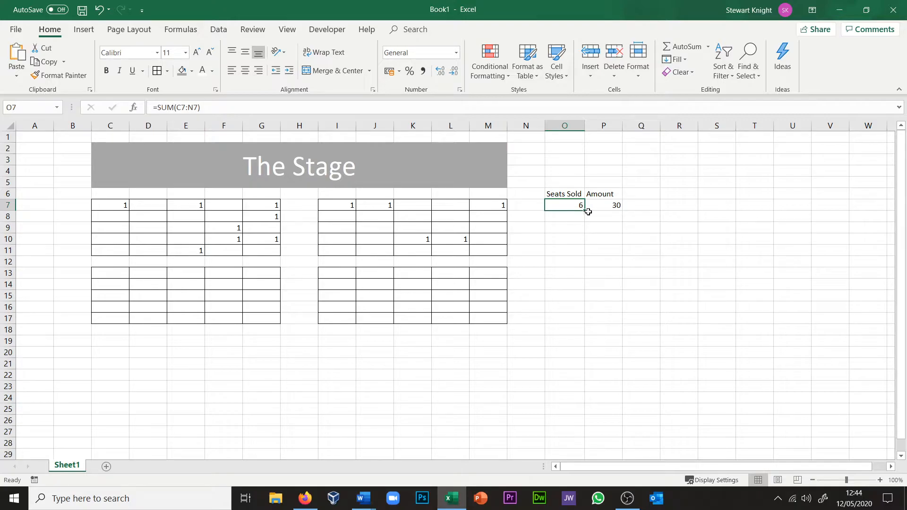
drag(585, 212, 580, 255)
click(688, 245)
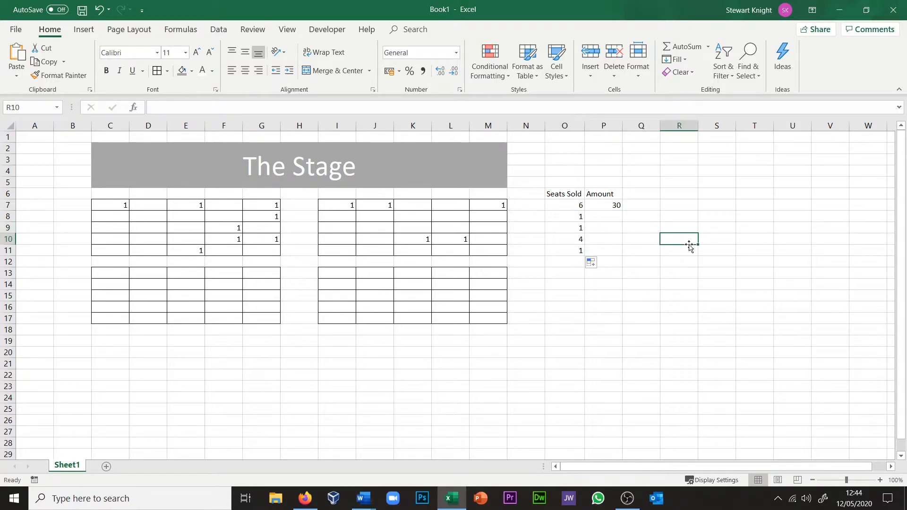
click(599, 205)
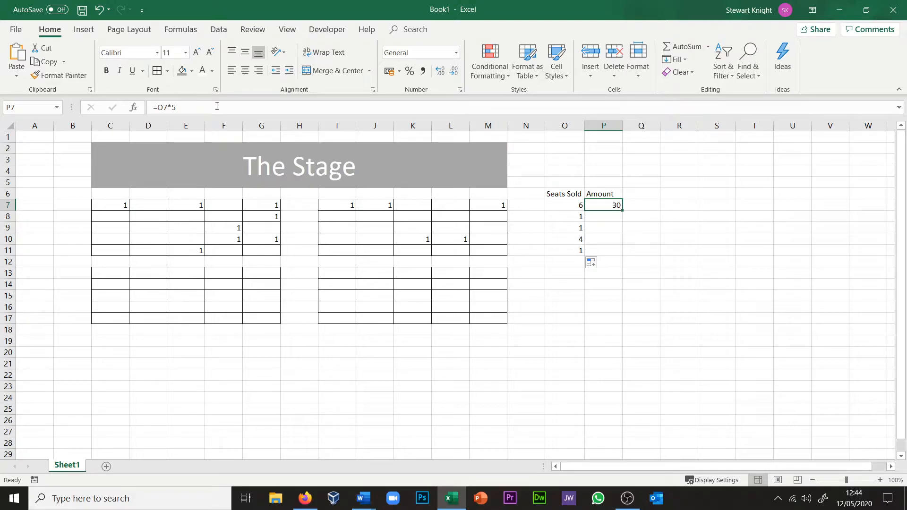
drag(622, 211, 619, 255)
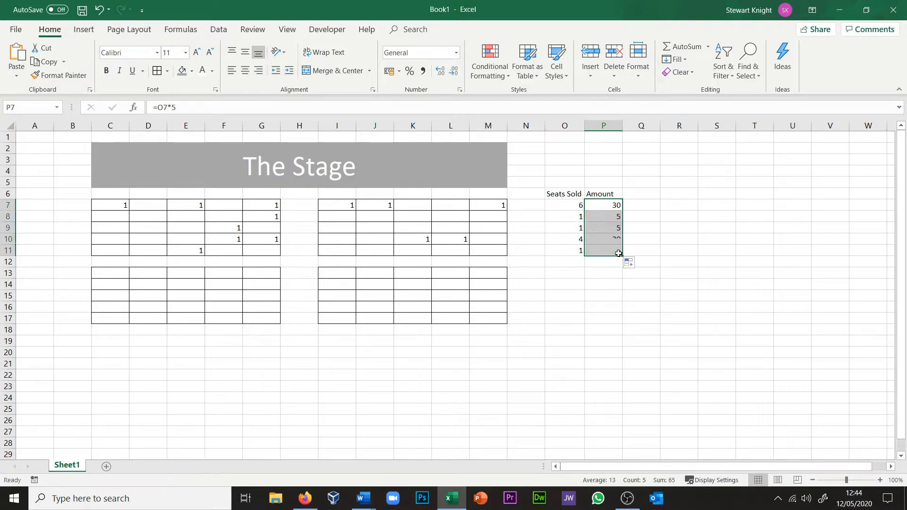
click(677, 242)
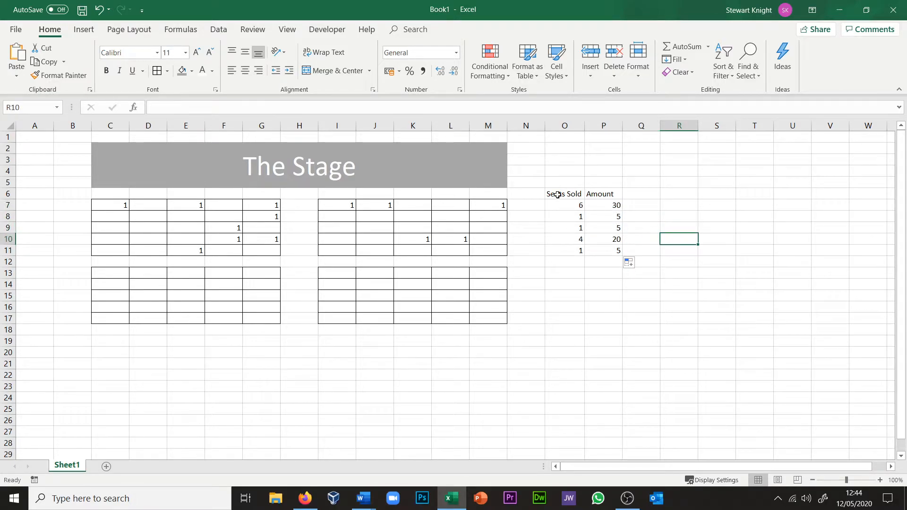
Step: Apply all borders to the Seats Sold and Amount table in O6:P11
drag(554, 193, 595, 249)
click(157, 70)
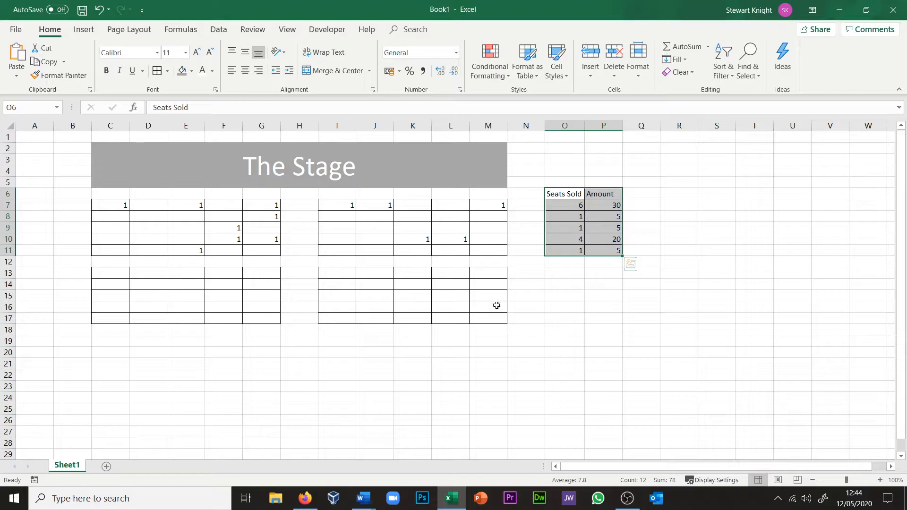
click(559, 273)
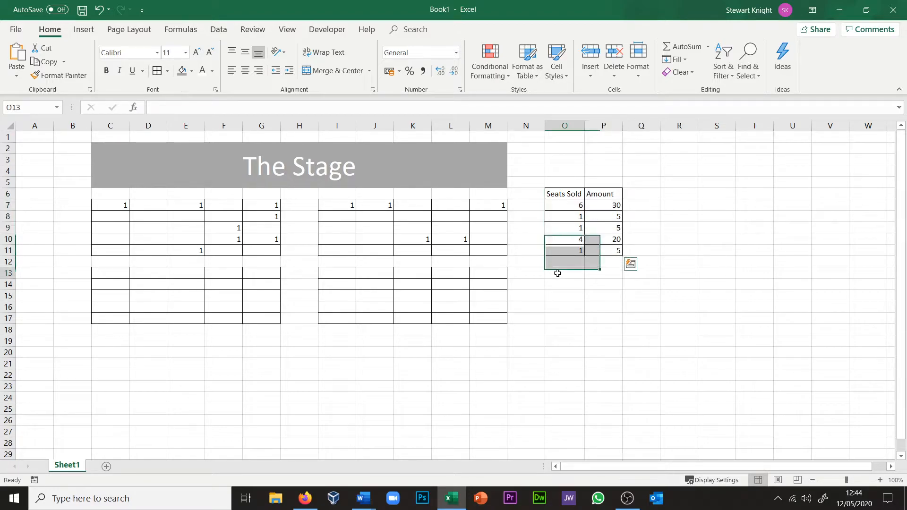
Step: Mark sold seats in the lower blocks by entering 1 in J15, J13, F13, F15, E13 and L17
click(366, 291)
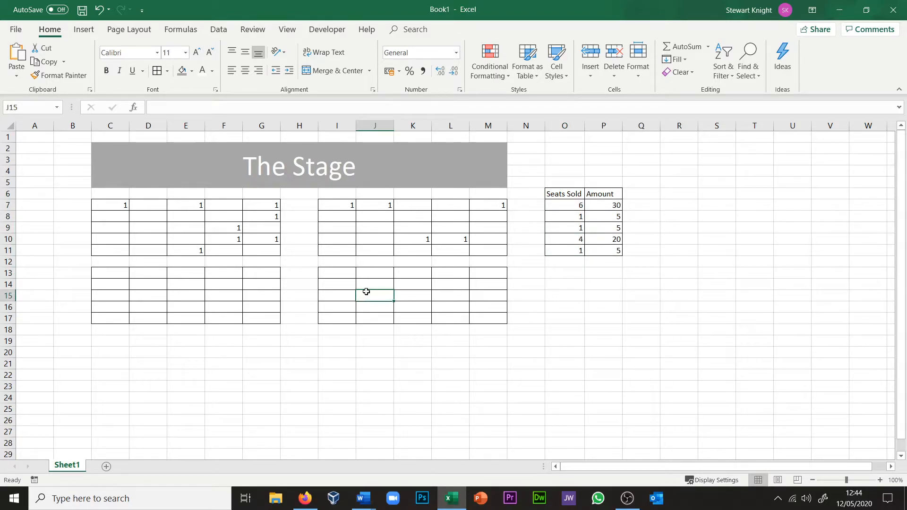
text(1)
click(371, 273)
text(1)
click(226, 272)
text(1)
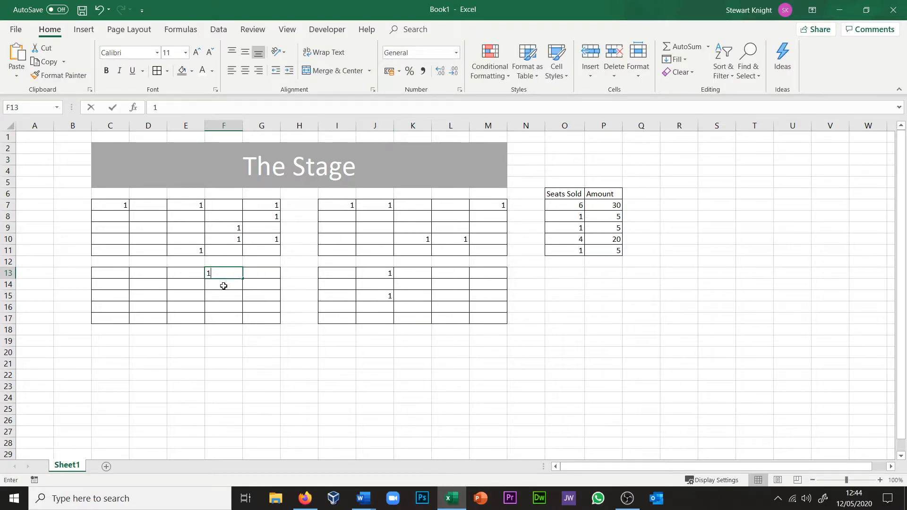
click(223, 294)
text(1)
click(176, 272)
text(1)
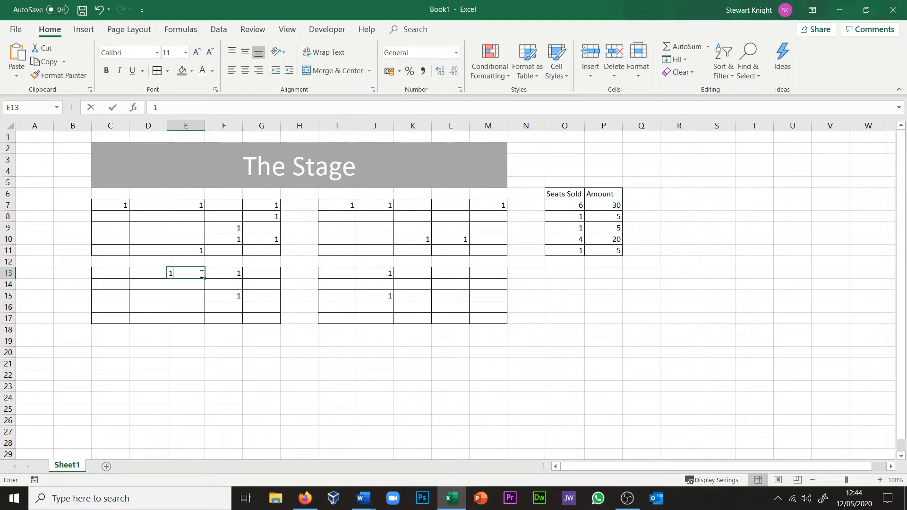
click(455, 318)
text(1)
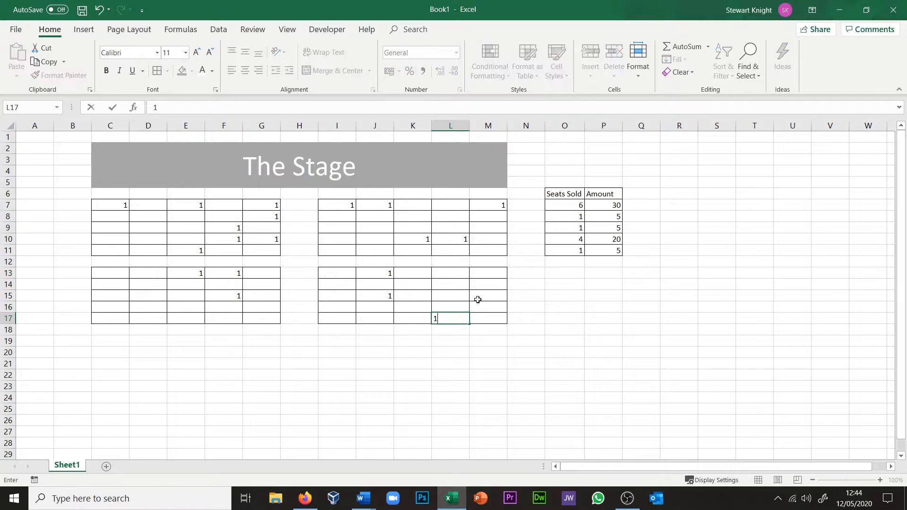
Step: Total the row 13 seats from C13 to N13 with AutoSum in O13
click(574, 267)
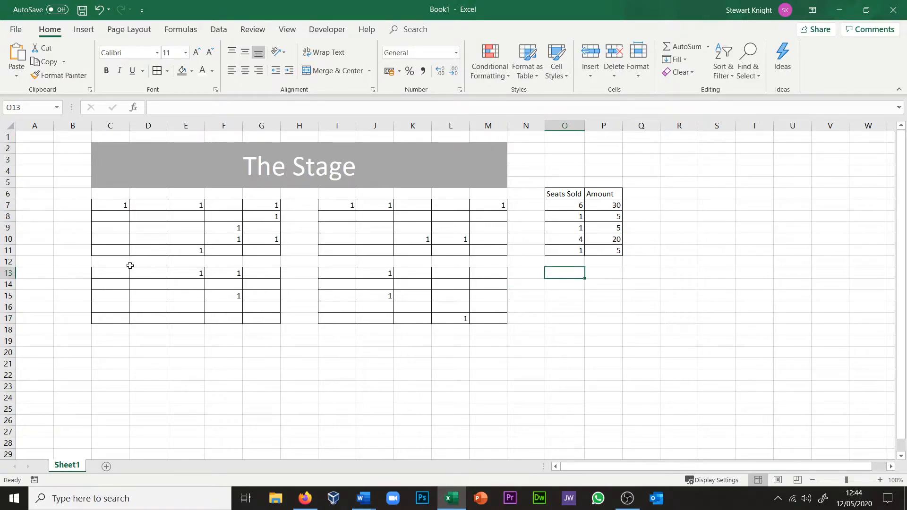
drag(115, 270, 563, 276)
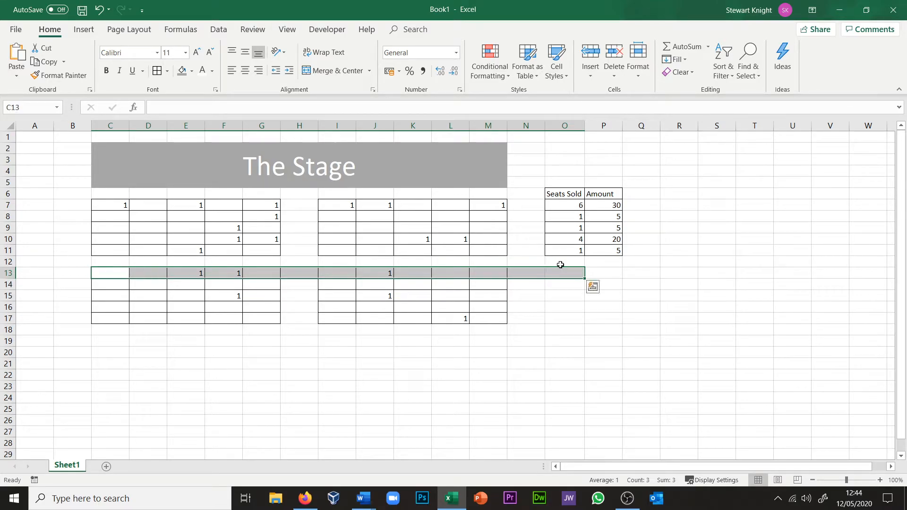
click(668, 44)
Step: Enter the formula =O13*3 in P13 to calculate the amount for row 13
click(611, 276)
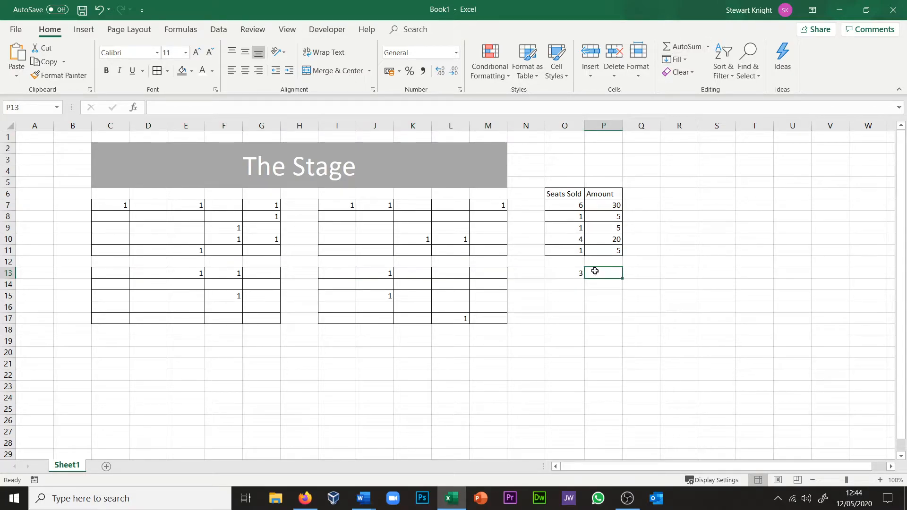
text(=)
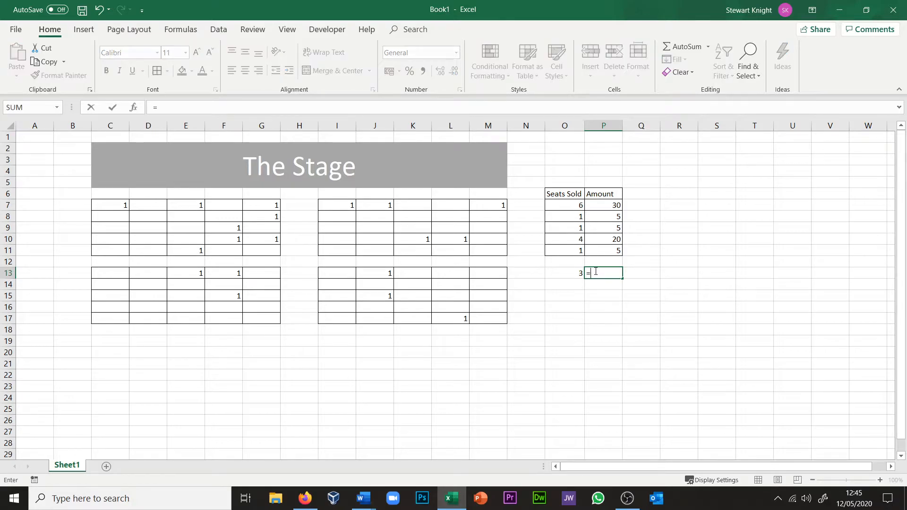
click(577, 274)
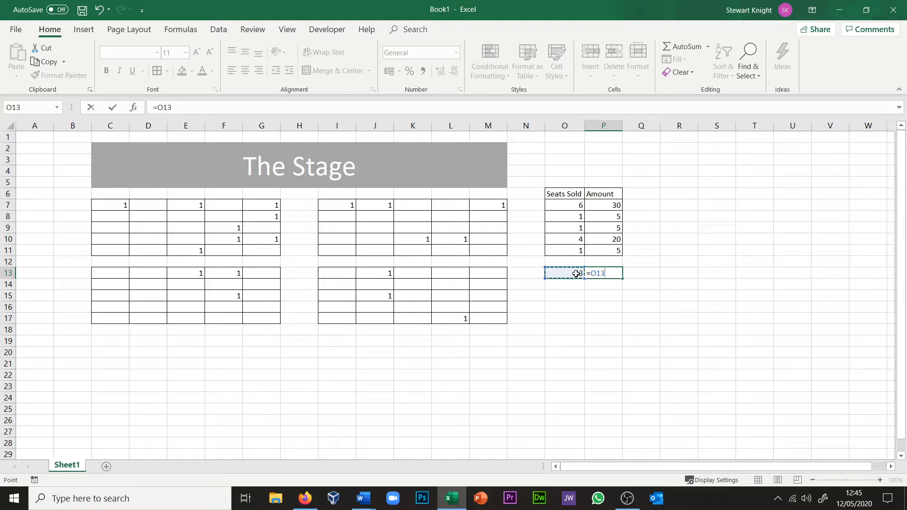
text(*)
key(Return)
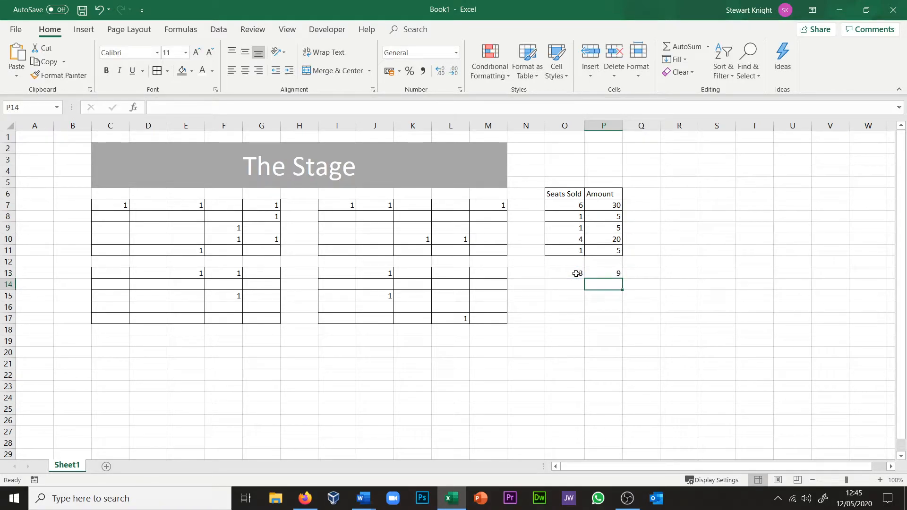
Step: Copy the seats sold and amount formulas from O13 and P13 down to row 17
click(576, 274)
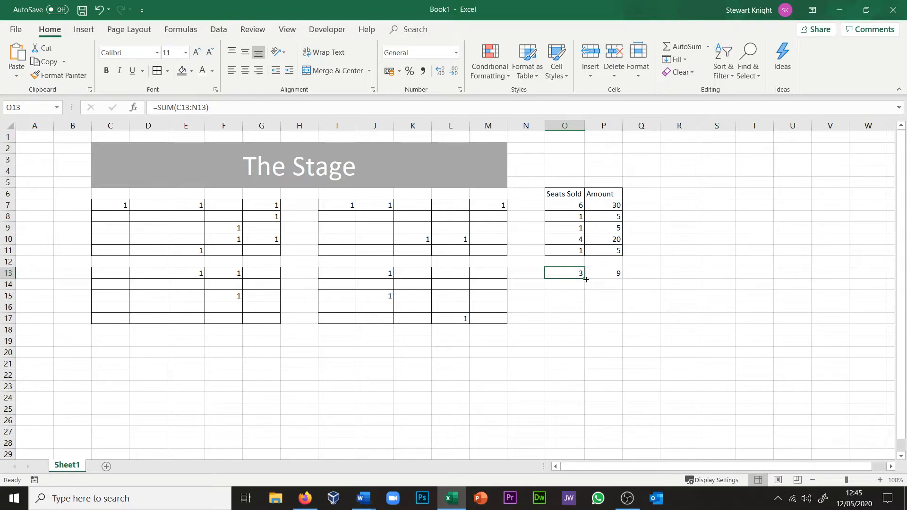
drag(586, 279, 580, 321)
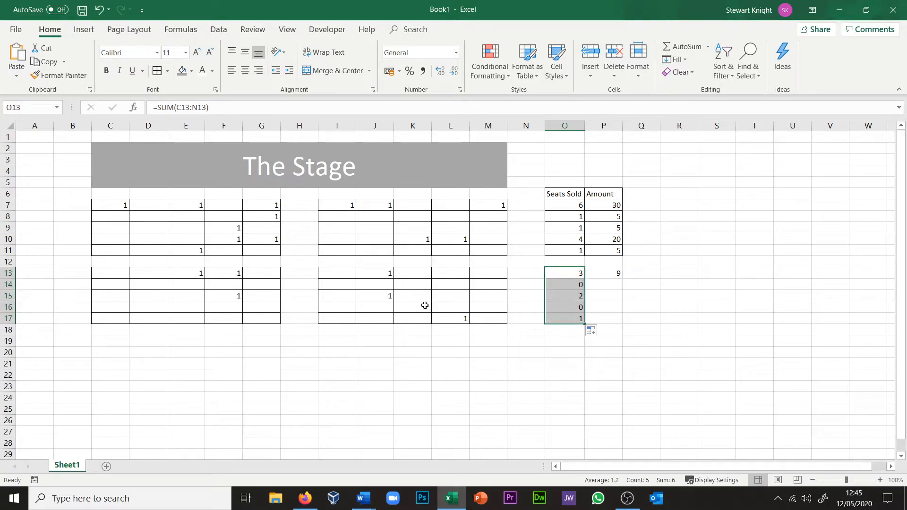
click(613, 273)
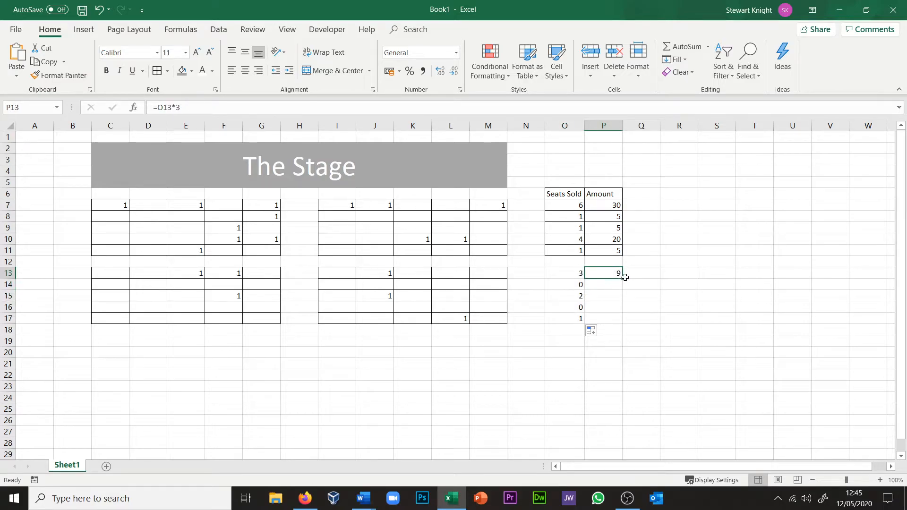
drag(623, 279, 620, 326)
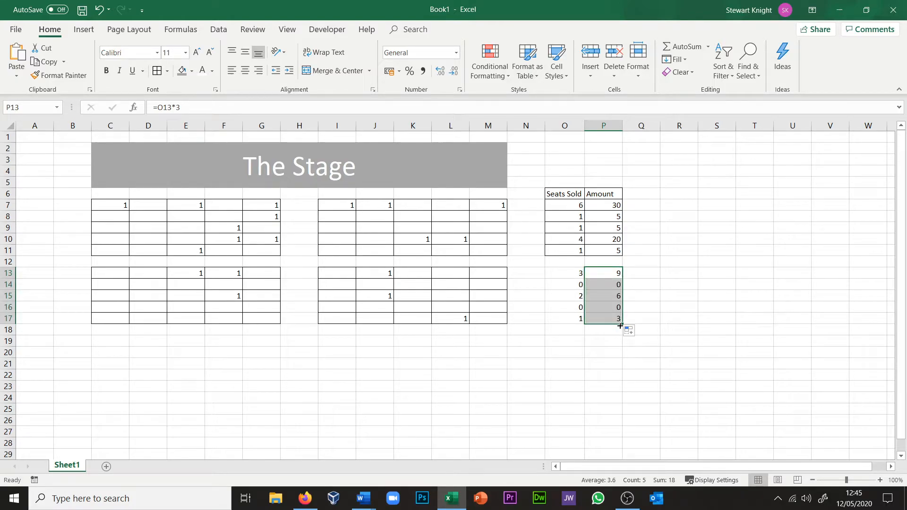
Step: Format the amounts in P7:P17 as Currency
click(601, 204)
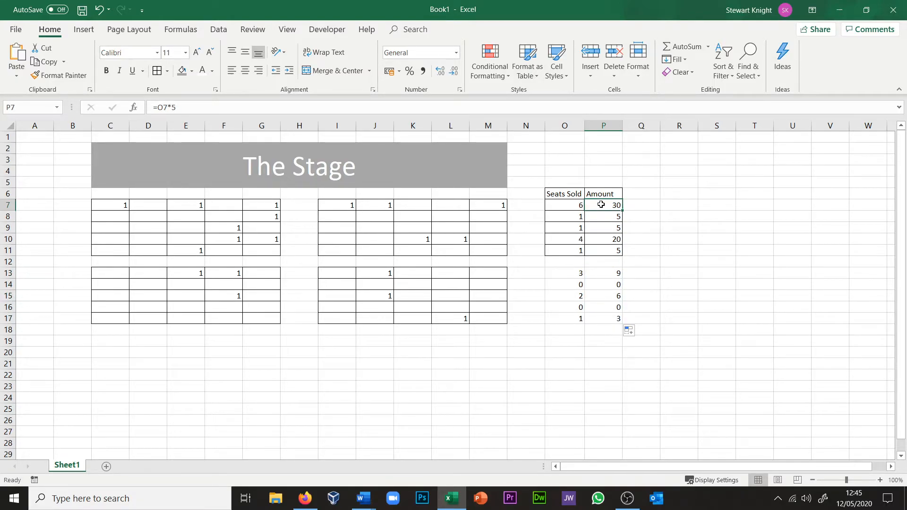
shift+click(606, 320)
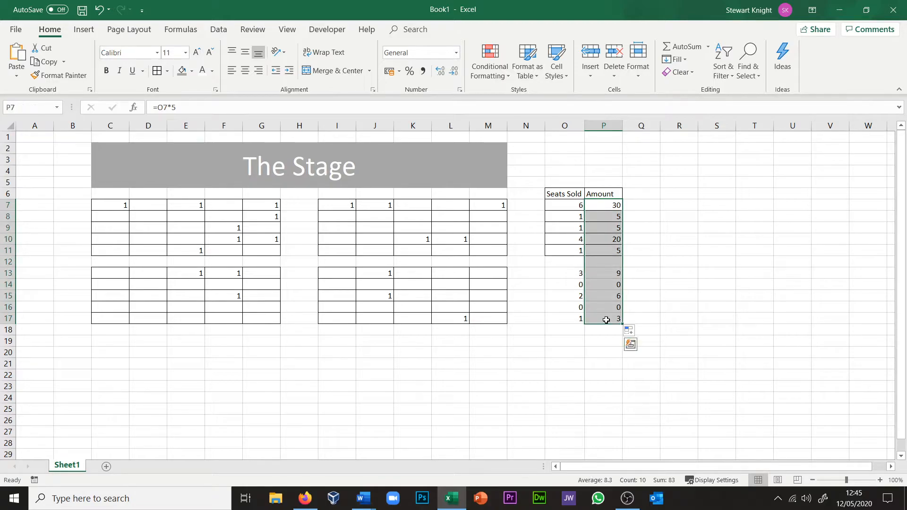
click(458, 55)
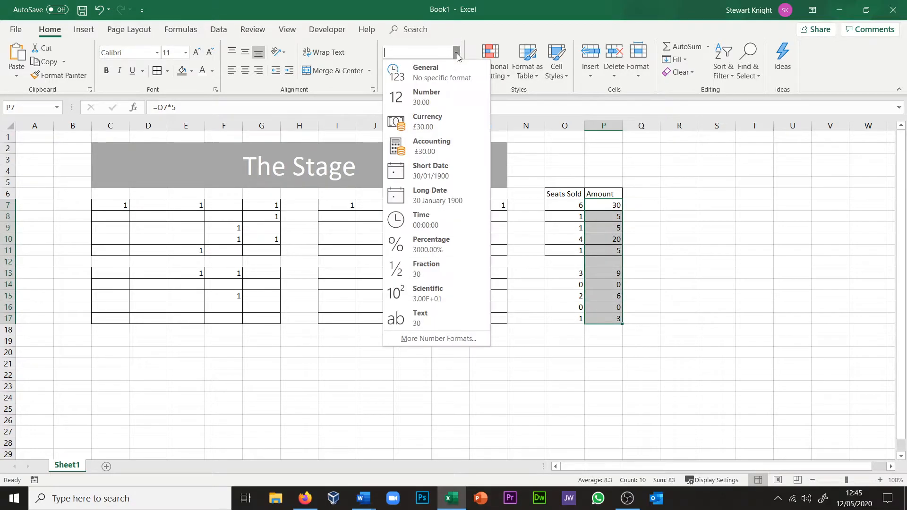
click(443, 131)
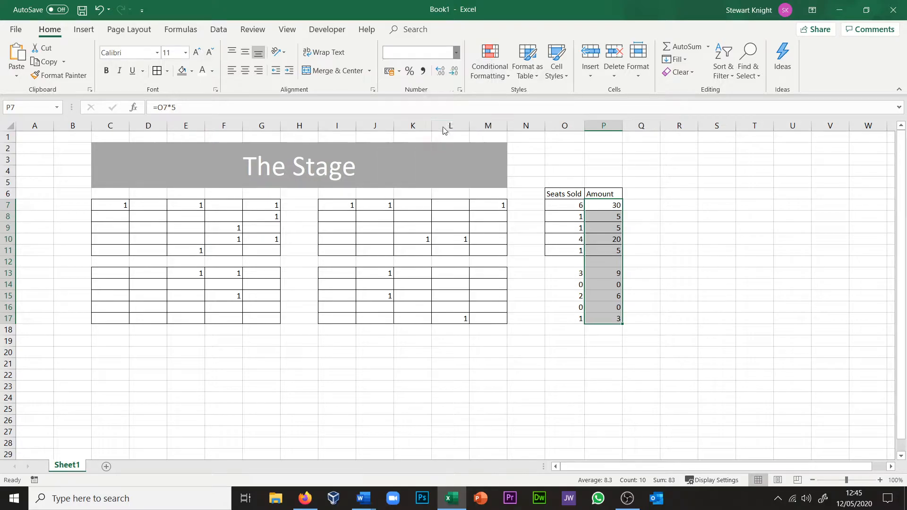
click(693, 288)
Step: Apply all borders to the lower blocks' seats sold and amount cells in O13:P17
click(555, 271)
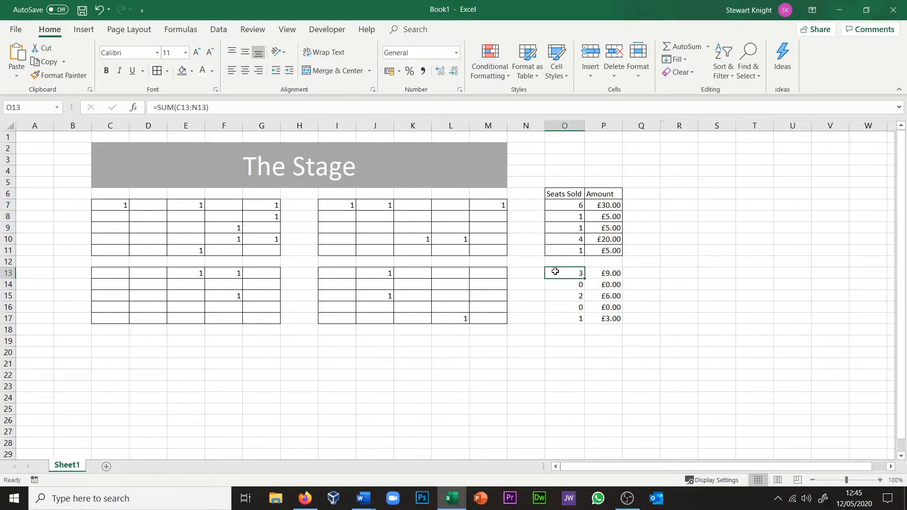
shift+click(605, 319)
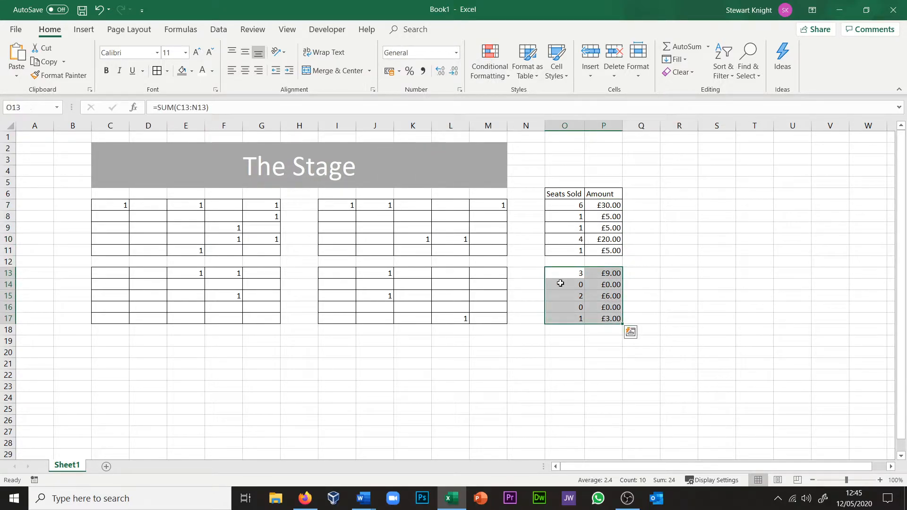
click(157, 70)
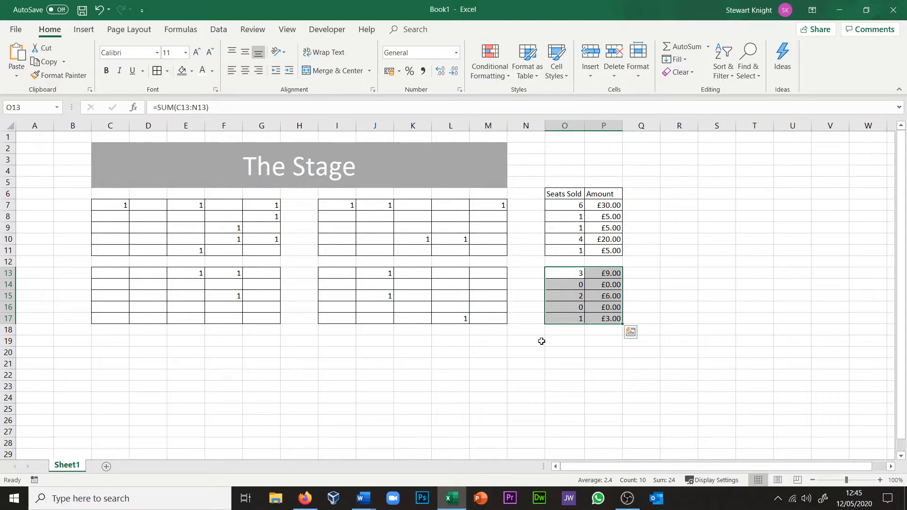
Step: Label N19 "Programmes sold" and autofit column N to the text
click(536, 341)
click(561, 338)
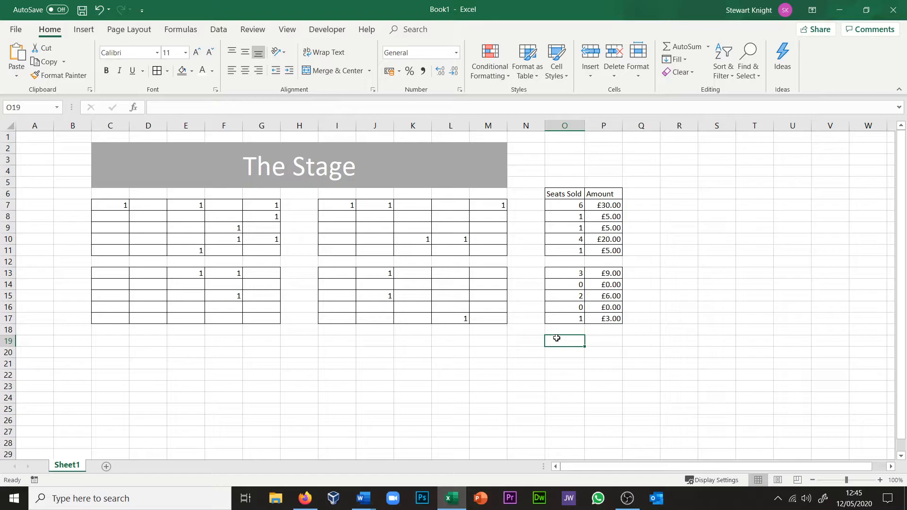
key(Left)
text(P)
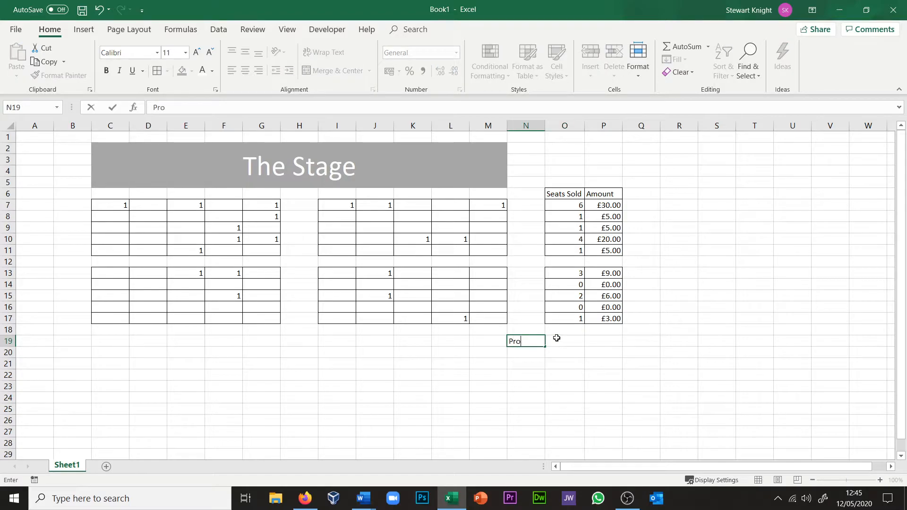
text(rogrammes sold)
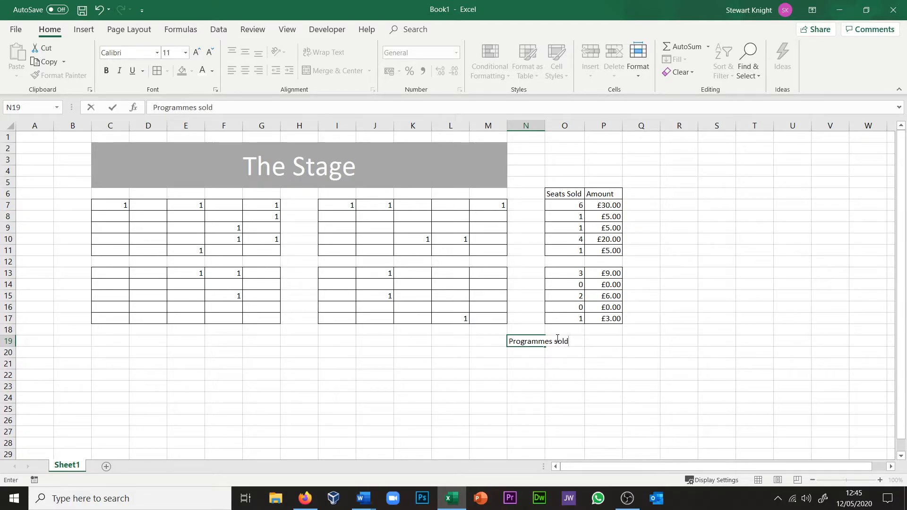
key(Right)
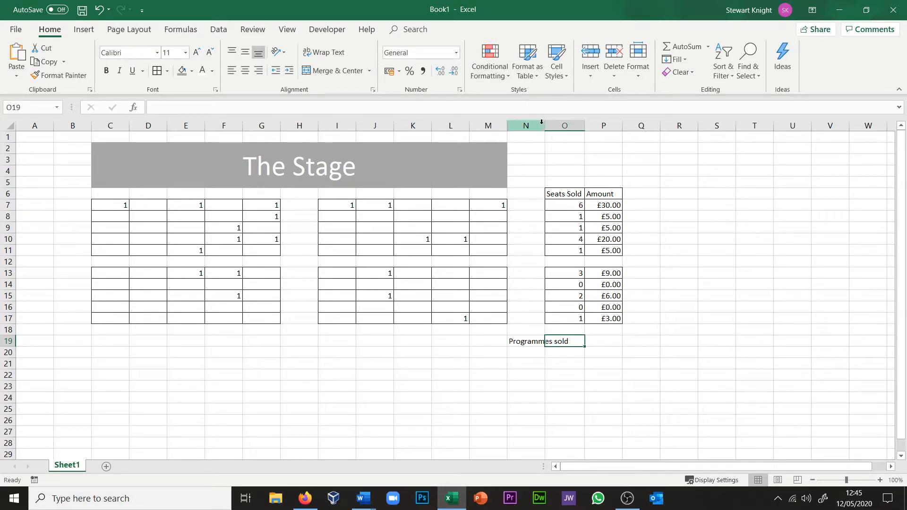
double_click(544, 124)
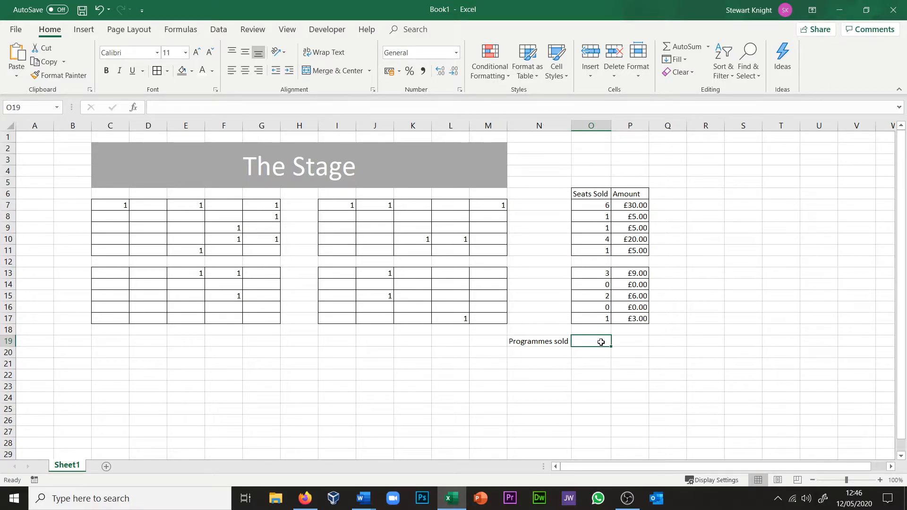
Step: Enter 6 programmes sold in O19 and calculate their amount in P19 with =O19*1.5
text(6)
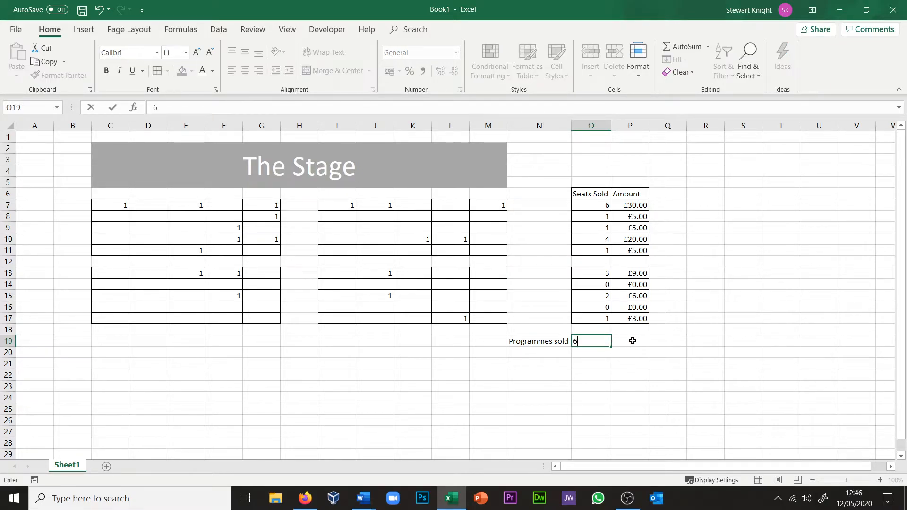
click(633, 341)
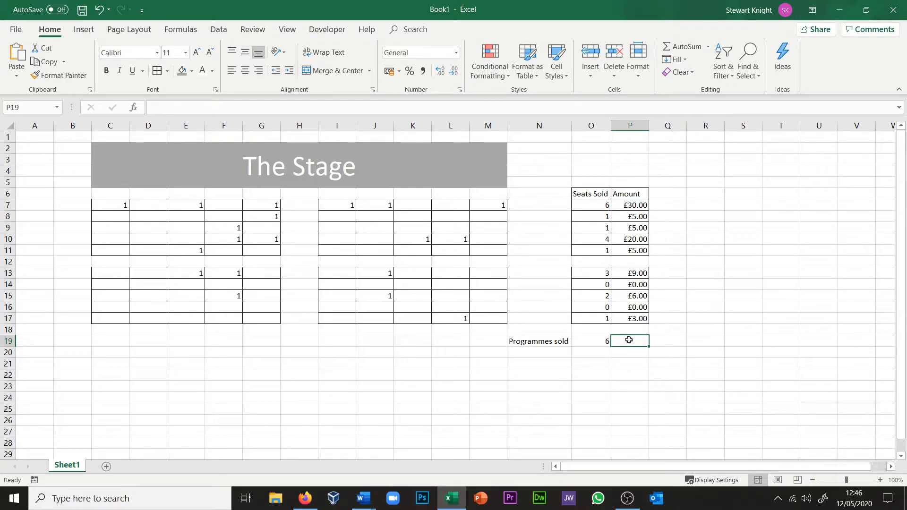
text(=)
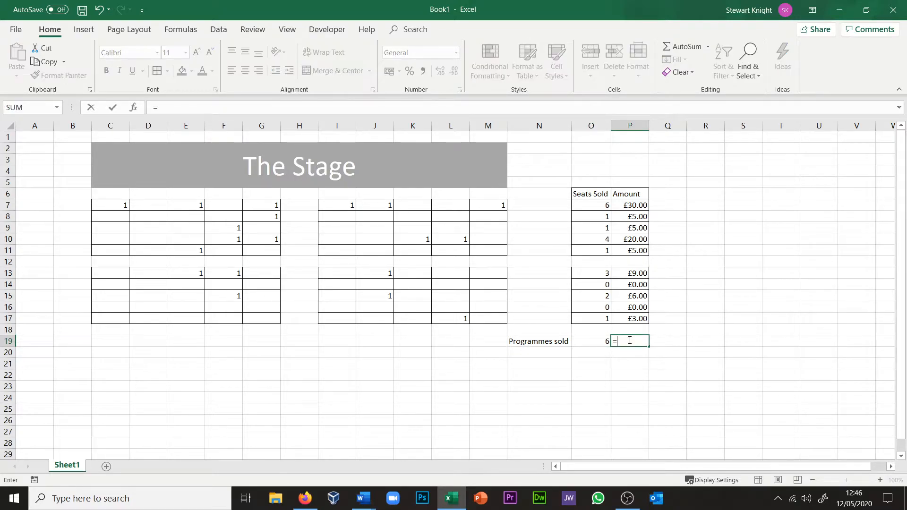
click(605, 340)
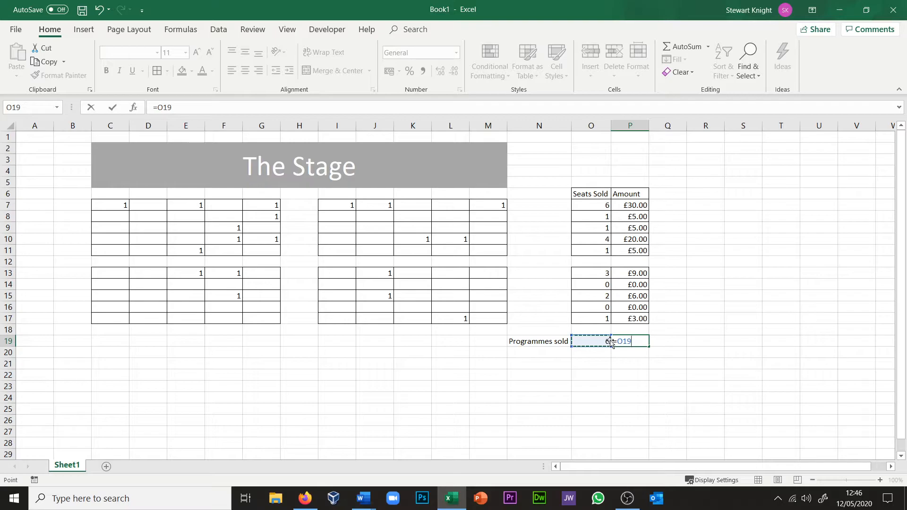
text(*1.5)
key(Return)
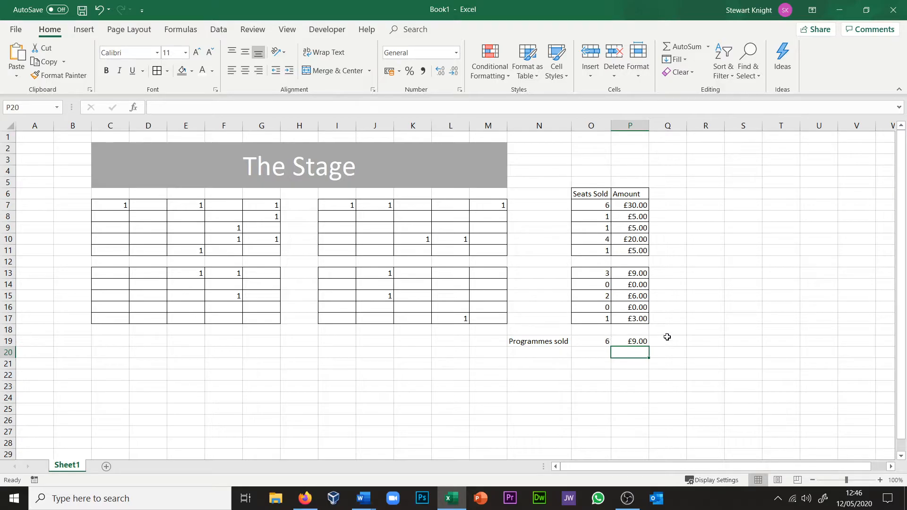
Step: Label N20 "Total" and sum the amounts from P7 to P19 in P20 with AutoSum
click(543, 351)
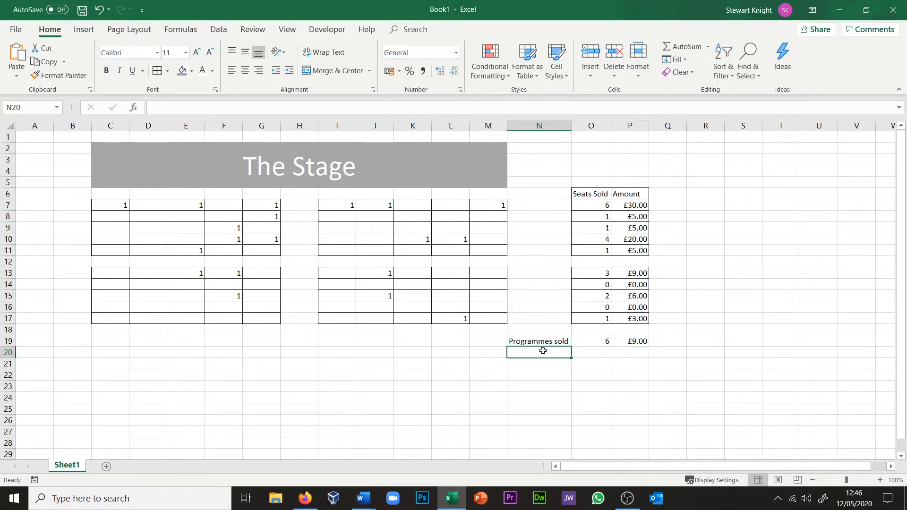
text(Total)
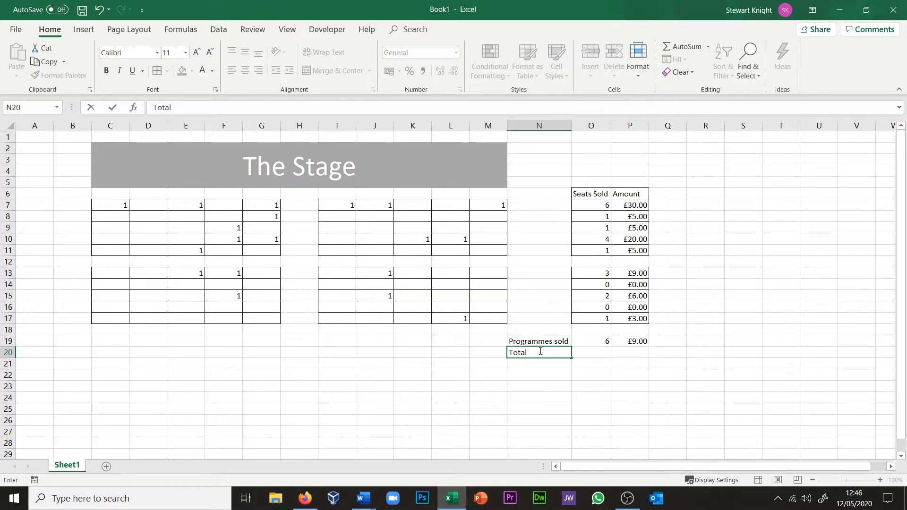
click(631, 356)
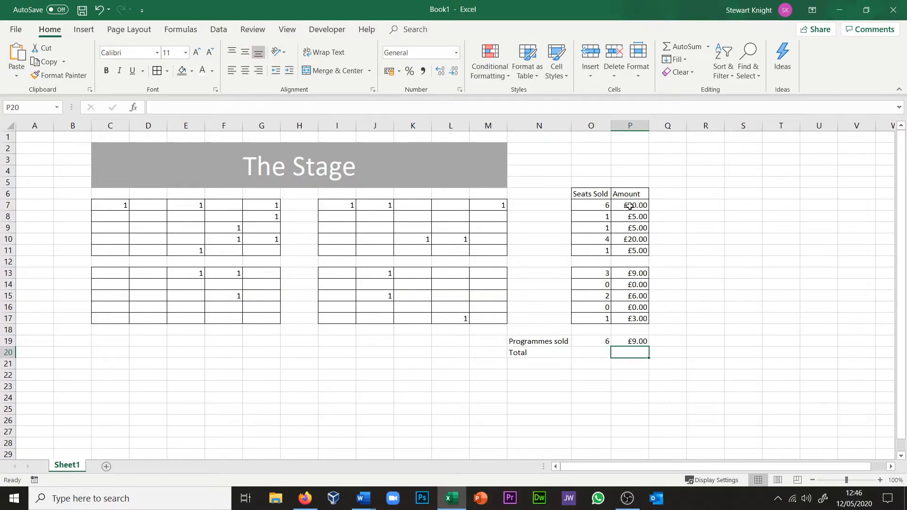
drag(630, 206, 654, 361)
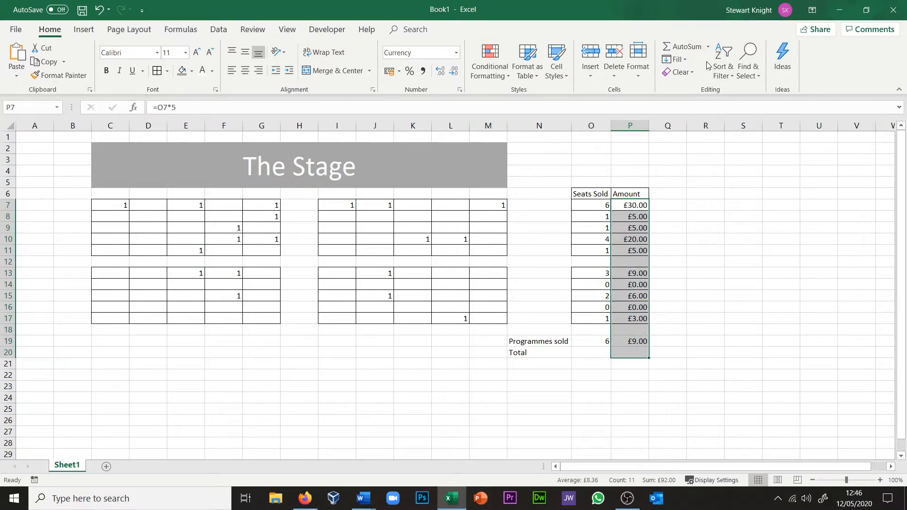
click(675, 47)
click(711, 351)
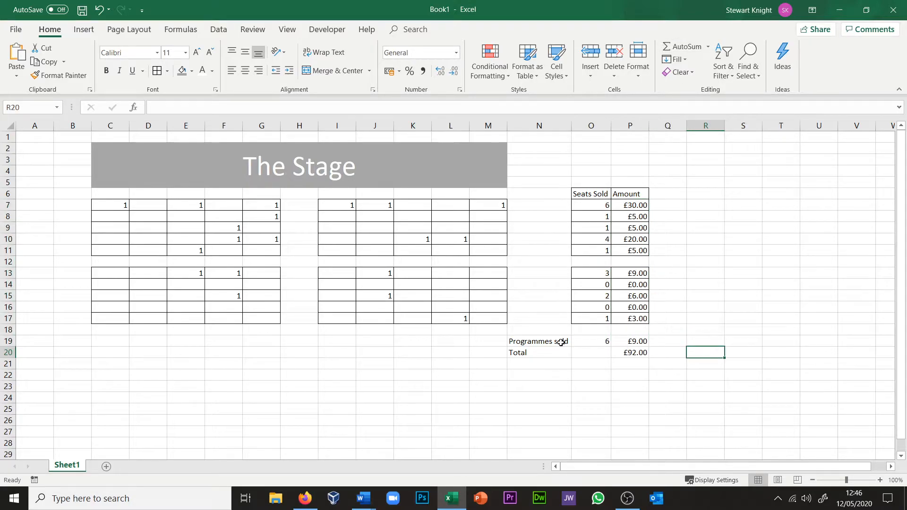
Step: Apply all borders to the programmes and total rows in N19:P20
click(547, 342)
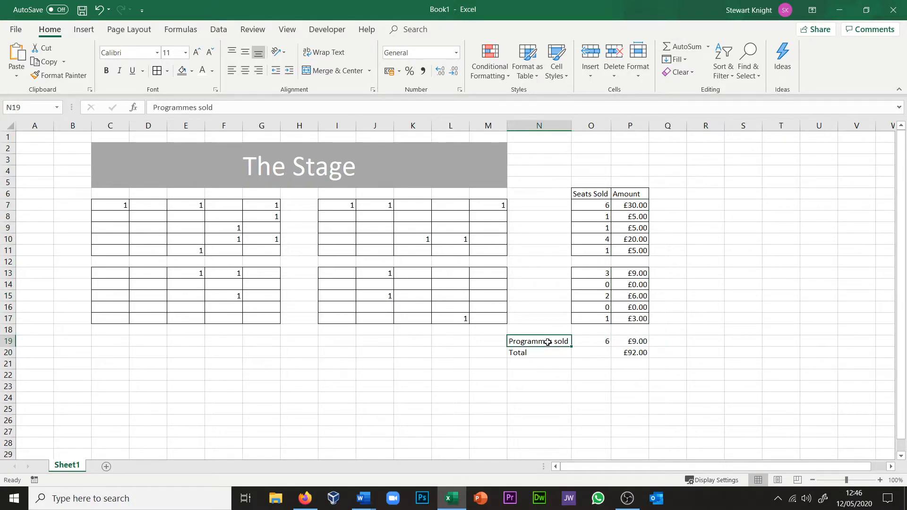
shift+click(635, 356)
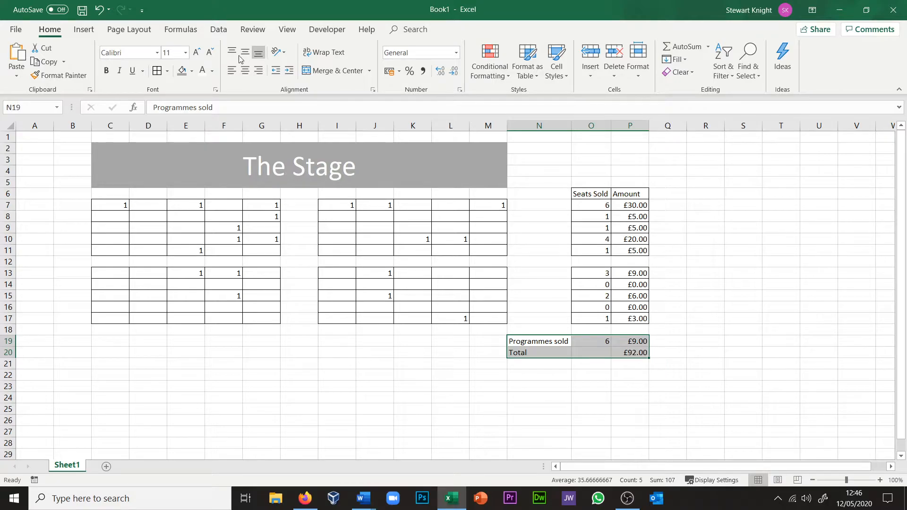
click(715, 277)
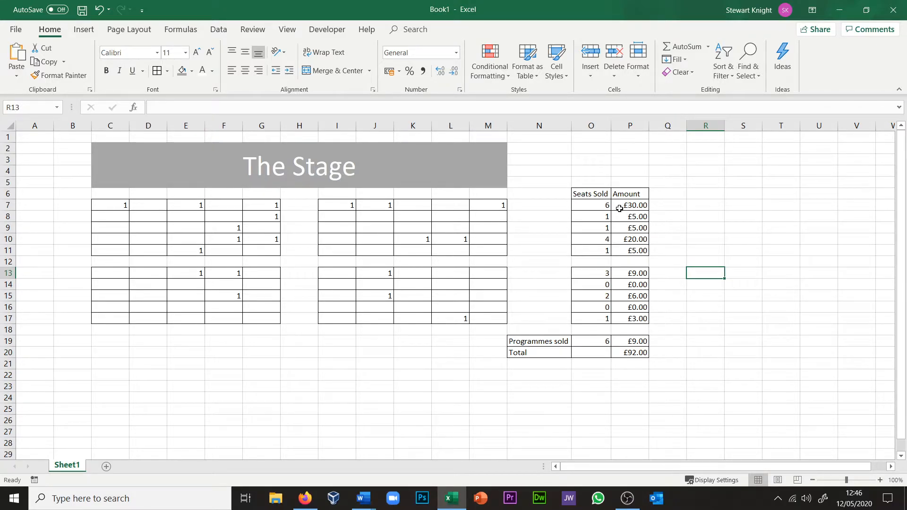
Step: Fill the seating block C7:G11 with a medium-light blue theme colour
click(115, 205)
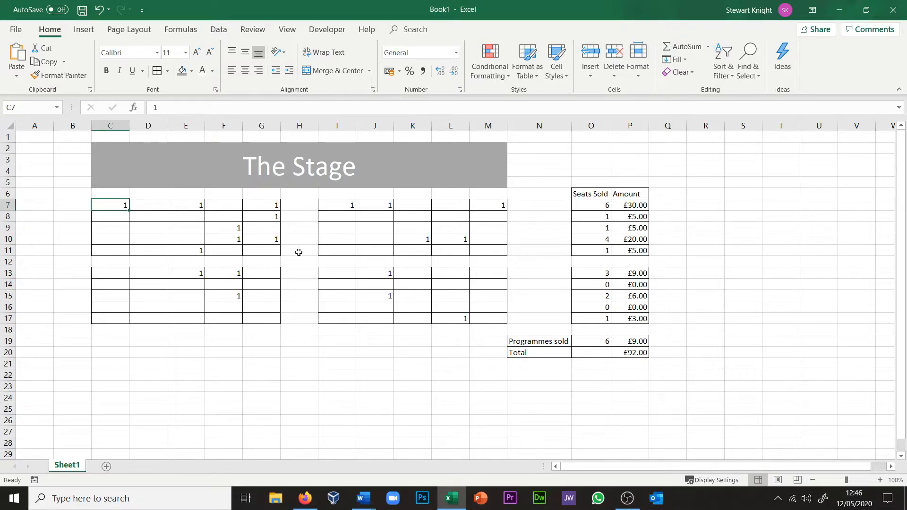
shift+click(268, 249)
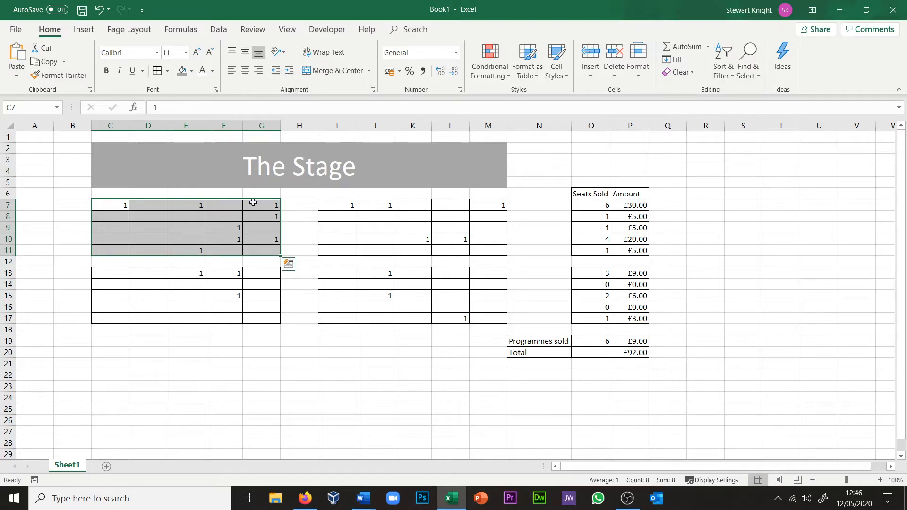
click(192, 71)
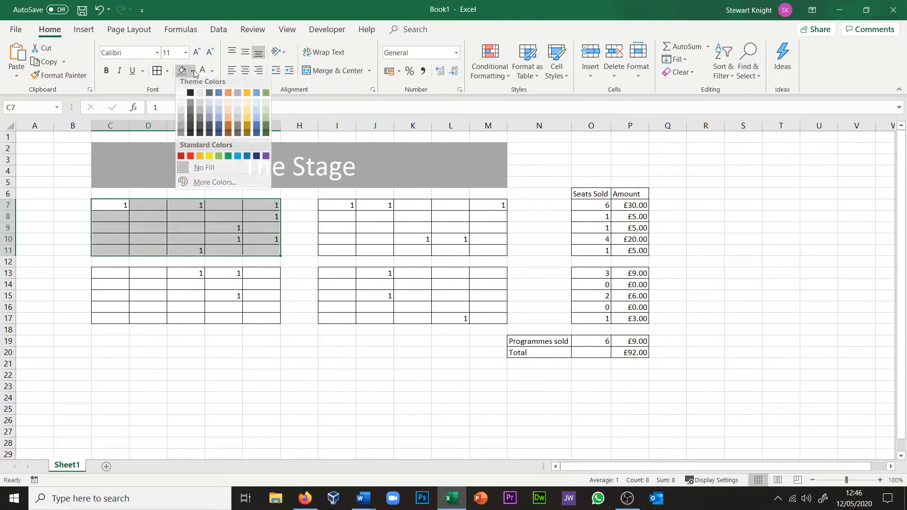
click(218, 125)
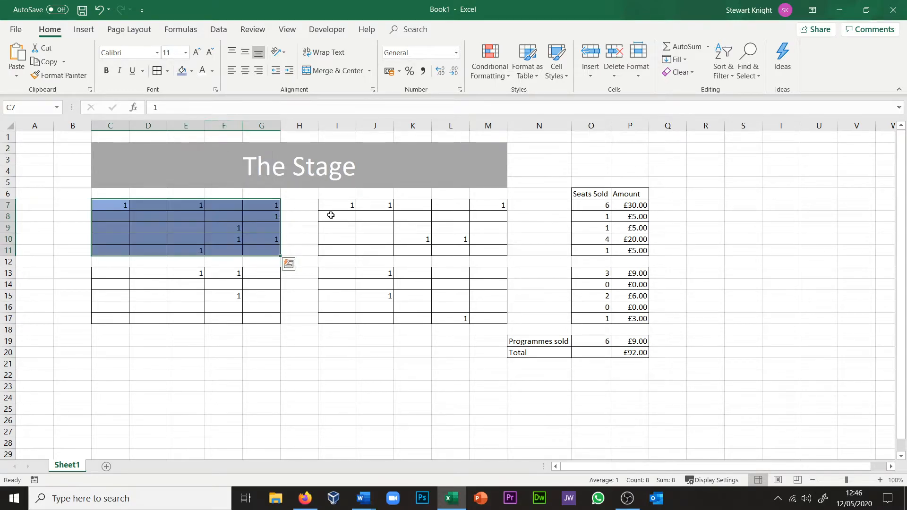
Step: Apply the same blue fill to the seating blocks I7:M11, C13:G17 and I13:M17
click(337, 206)
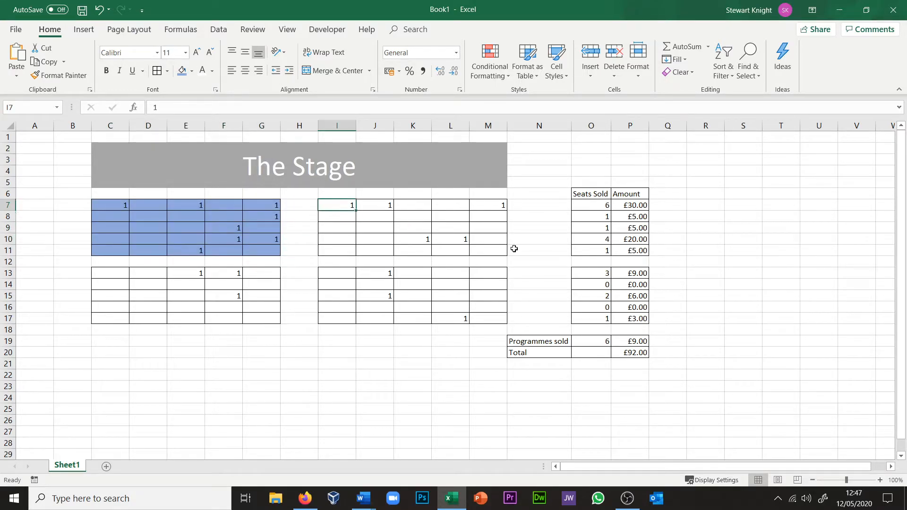
shift+click(493, 250)
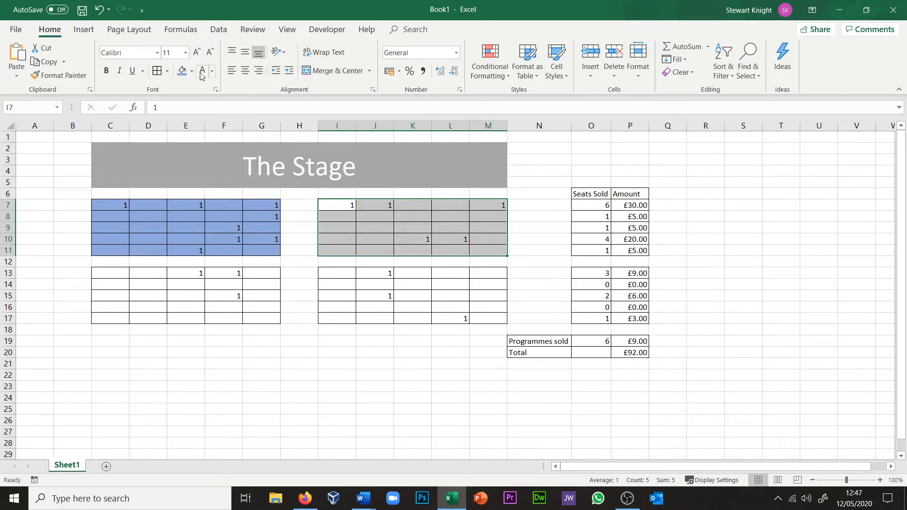
click(182, 71)
click(111, 276)
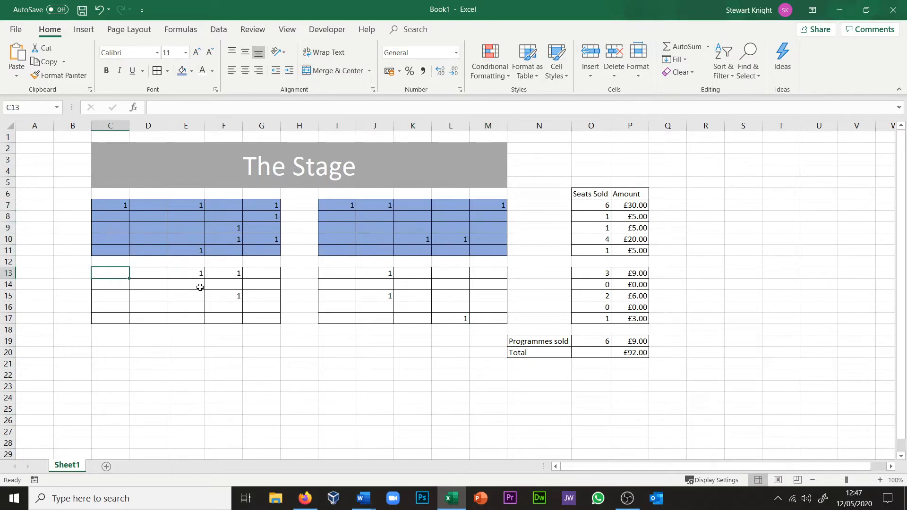
shift+click(259, 316)
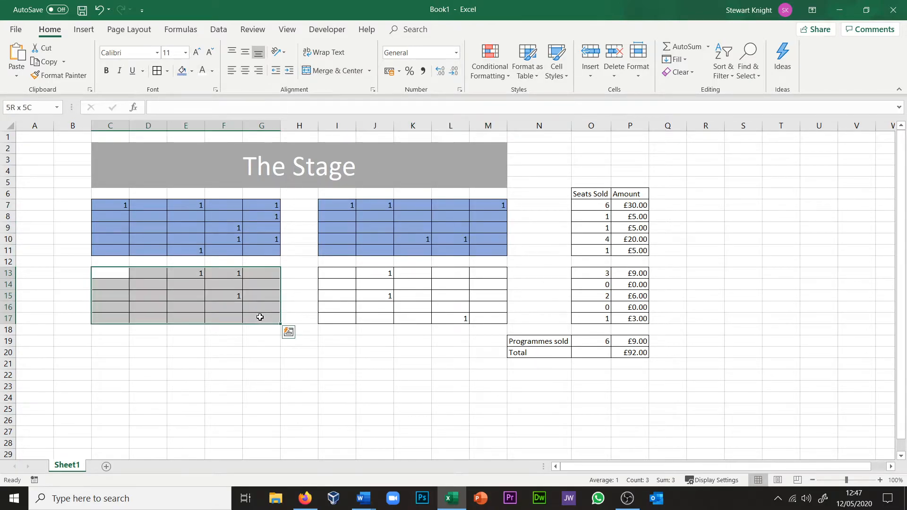
click(182, 70)
click(338, 273)
shift+click(484, 317)
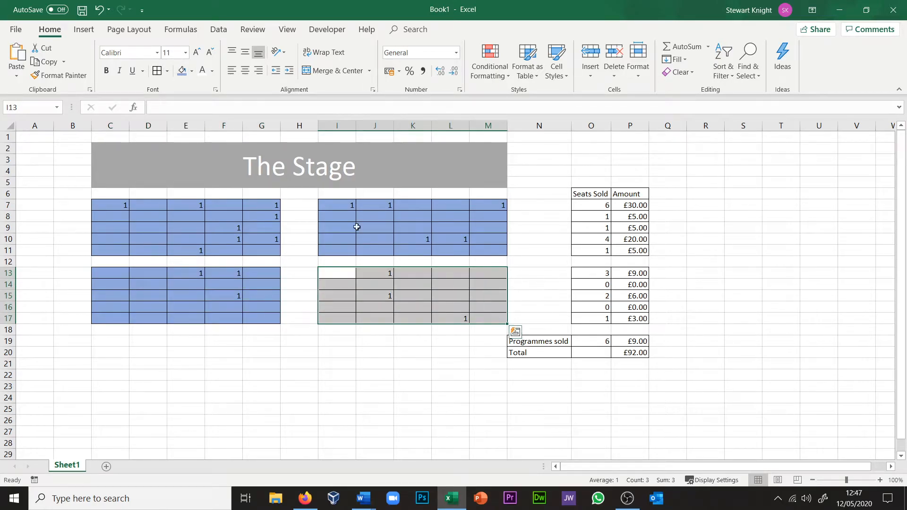
click(182, 71)
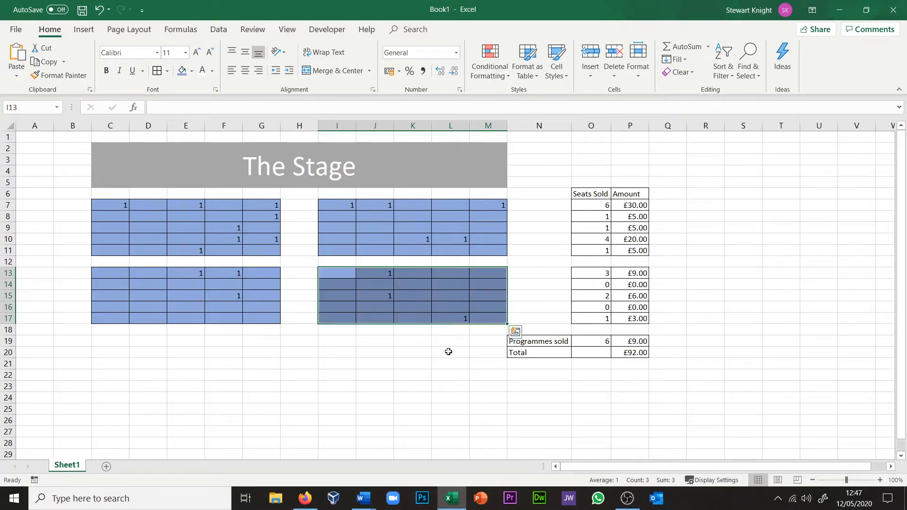
click(448, 352)
Step: Add an Equal To conditional formatting rule to C7:G11 giving cells equal to 1 a Light Red Fill with Dark Red Text
click(118, 202)
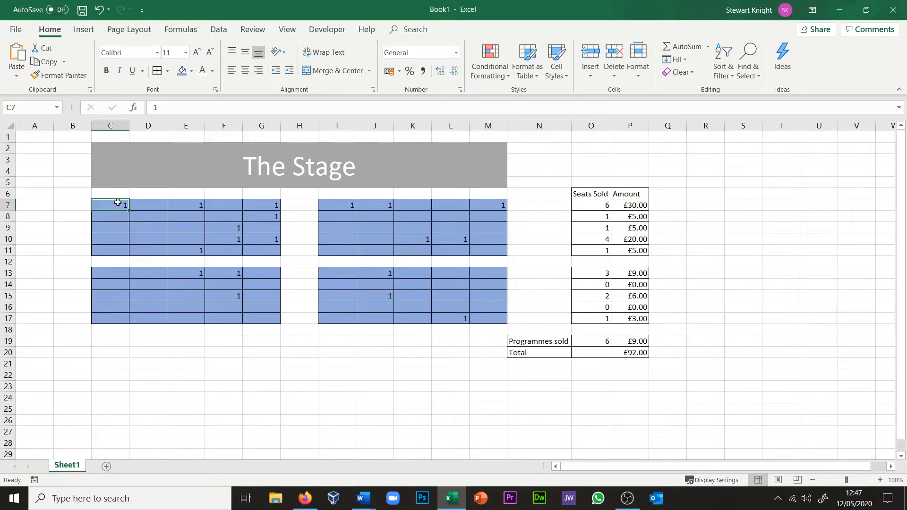
shift+click(273, 249)
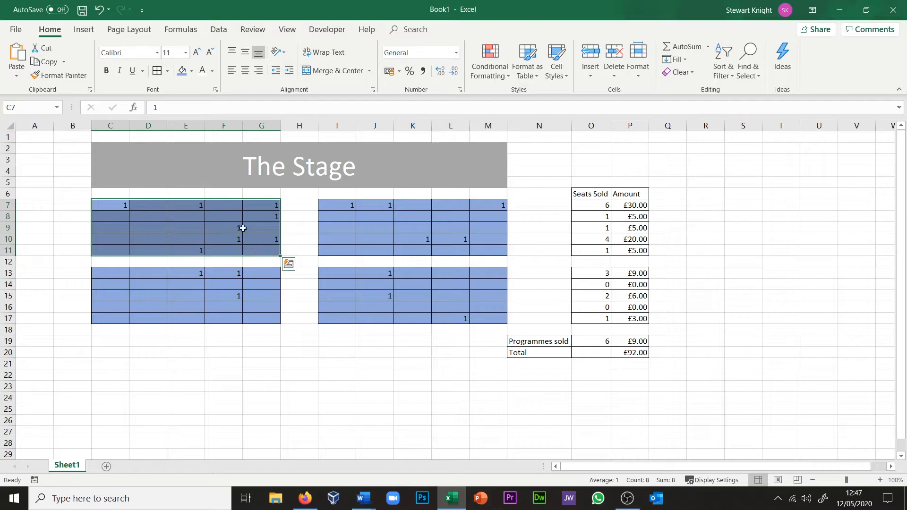
click(495, 73)
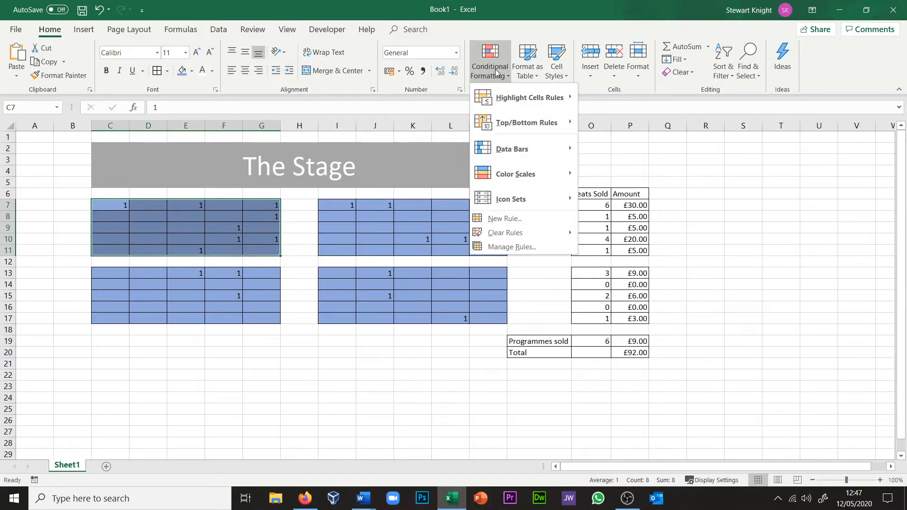
mouse_move(503, 98)
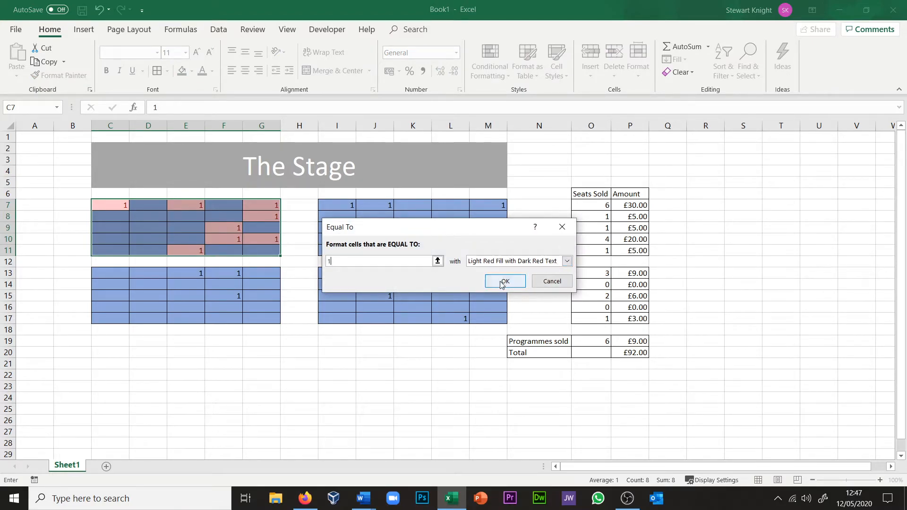
click(520, 282)
click(675, 284)
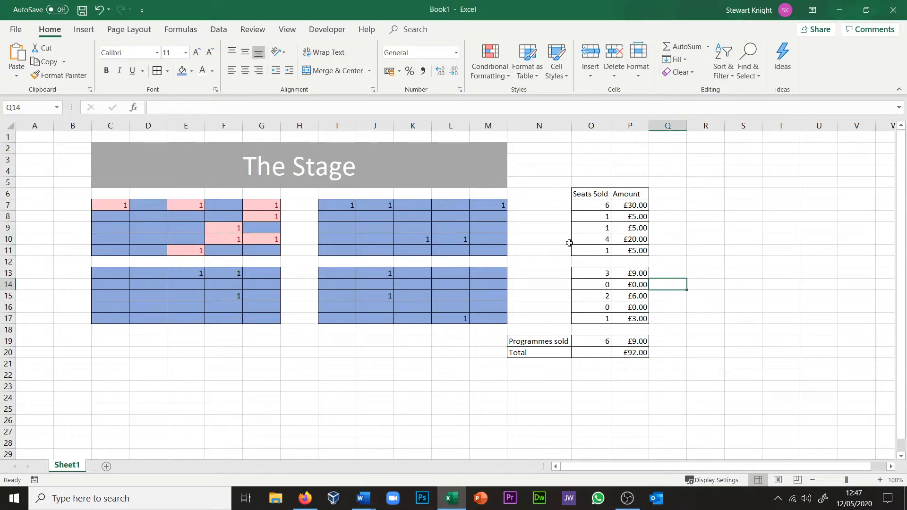
Step: Highlight cells equal to 1 in the block I7:M11 with Light Red Fill with Dark Red Text using conditional formatting
click(339, 205)
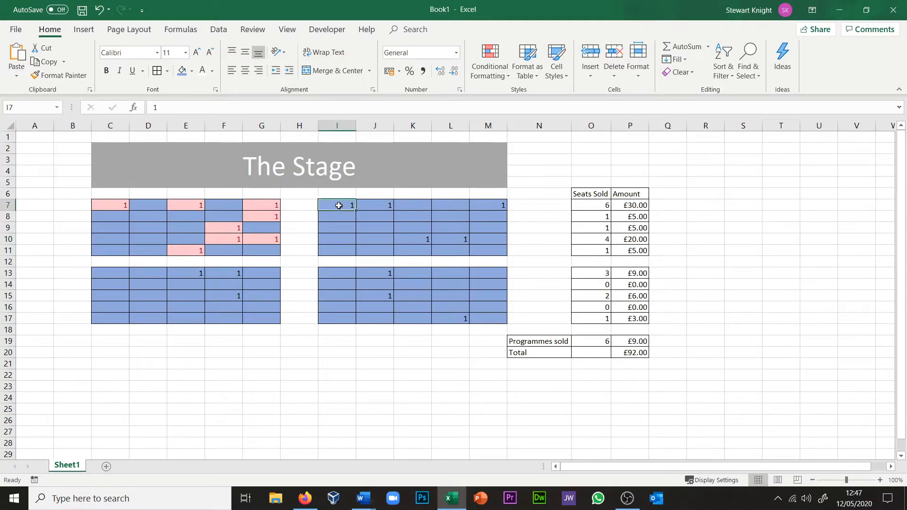
shift+click(490, 249)
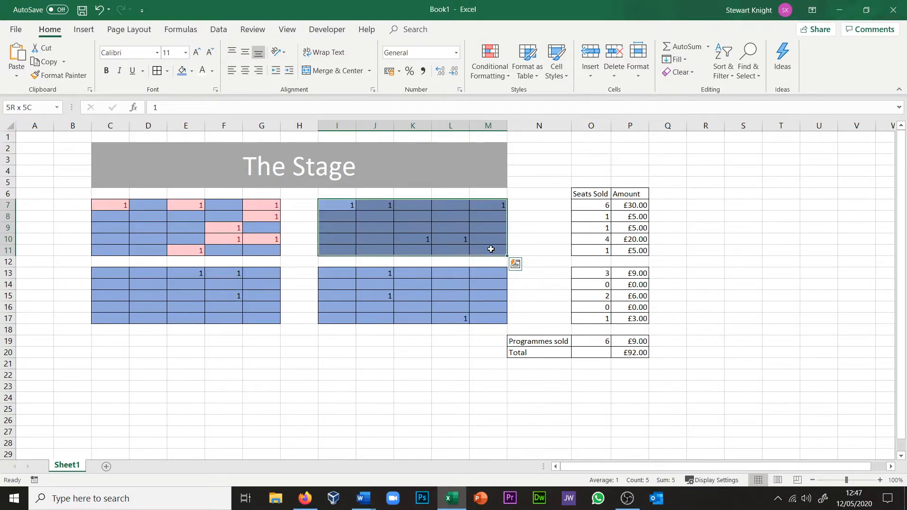
click(486, 76)
mouse_move(497, 91)
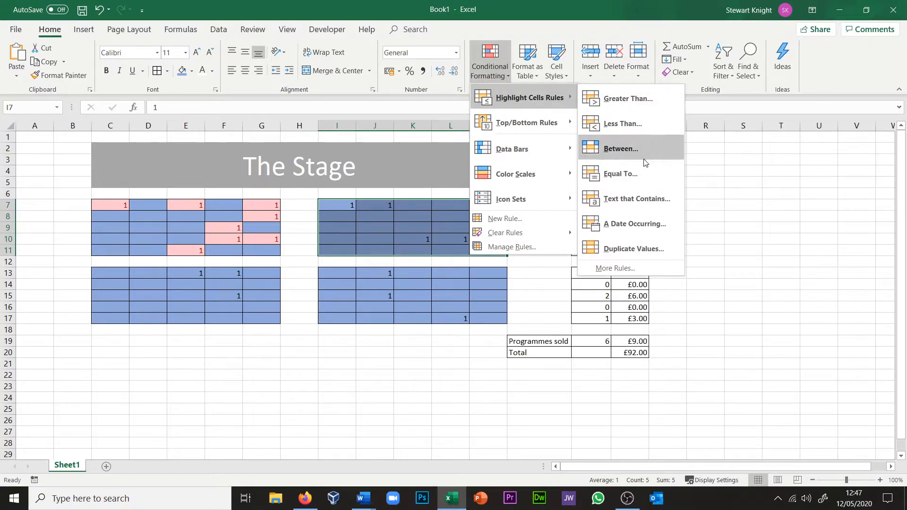
click(613, 174)
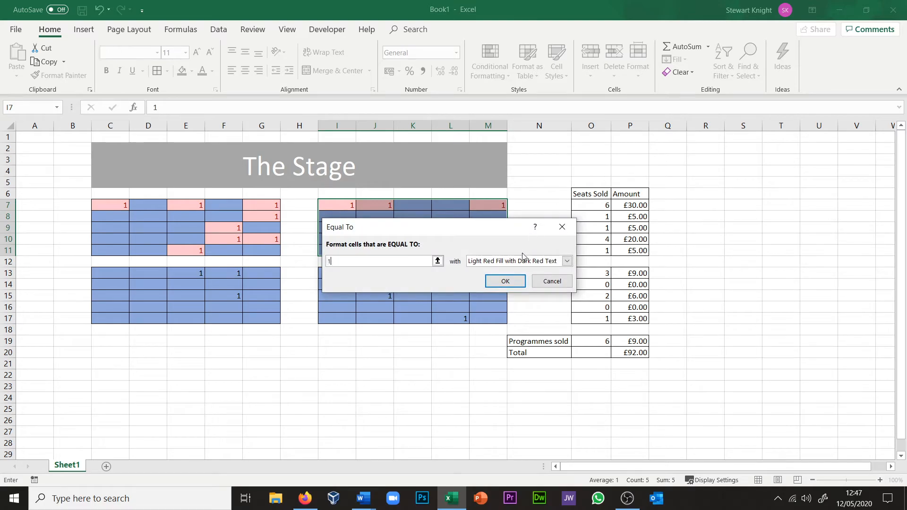
click(505, 281)
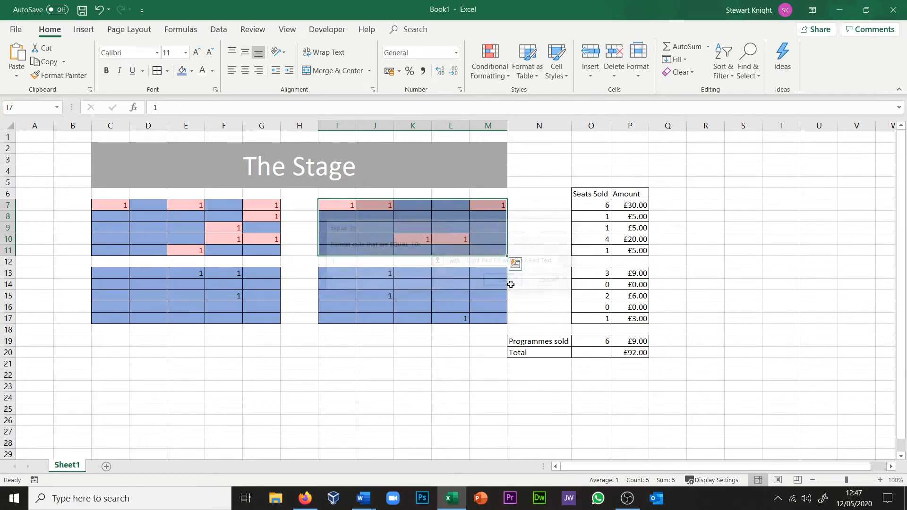
Step: Highlight cells equal to 1 in the block I13:M17 with Light Red Fill with Dark Red Text using conditional formatting
click(336, 277)
shift+click(506, 319)
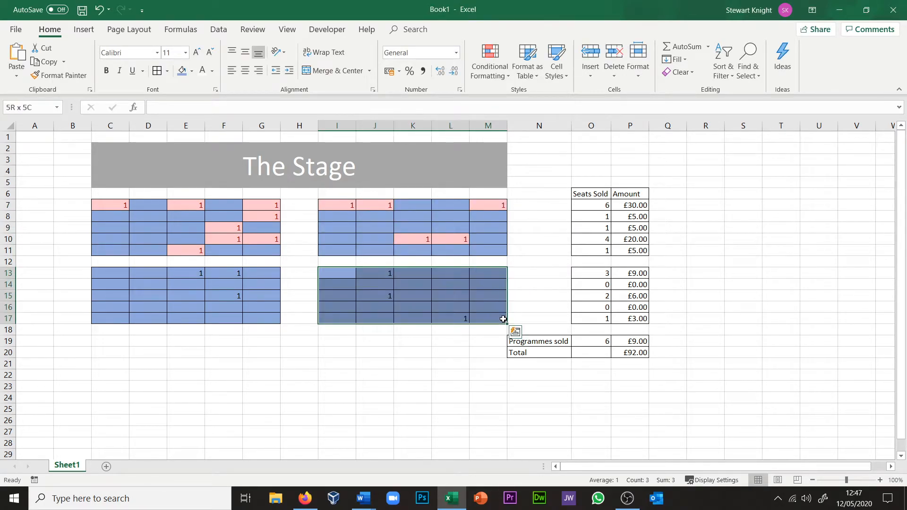
click(495, 73)
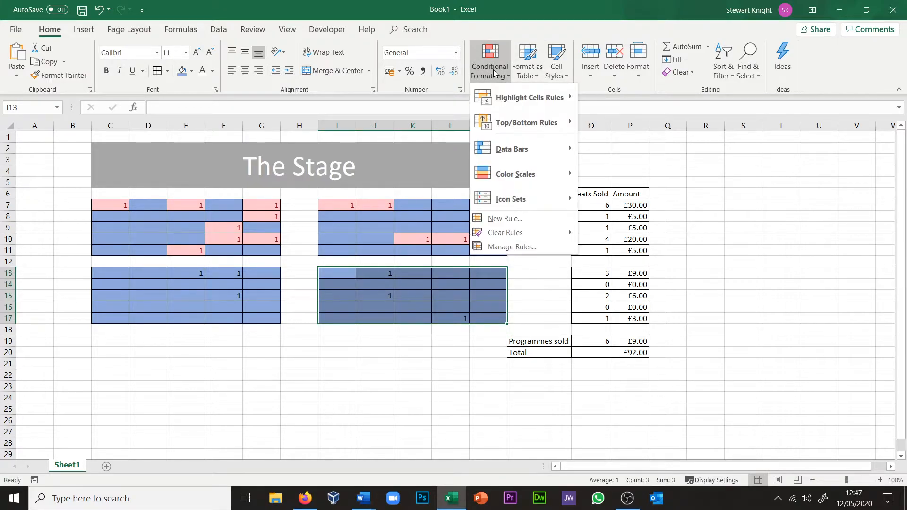
mouse_move(505, 98)
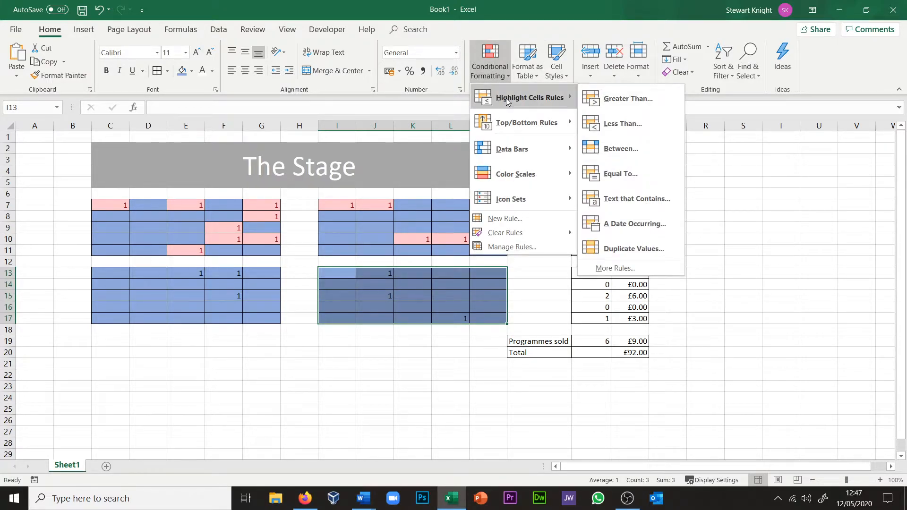
click(620, 173)
click(505, 281)
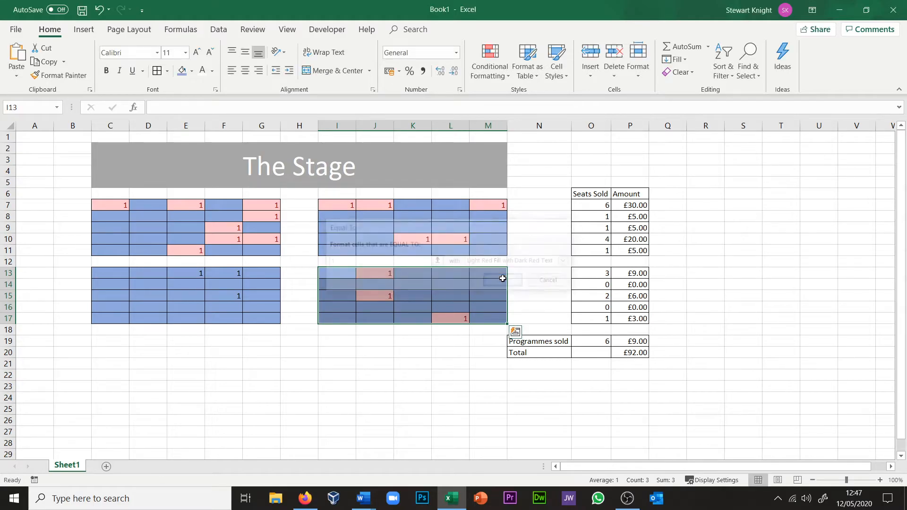
Step: Highlight cells equal to 1 in the block C13:G17 with Light Red Fill with Dark Red Text using conditional formatting
click(107, 275)
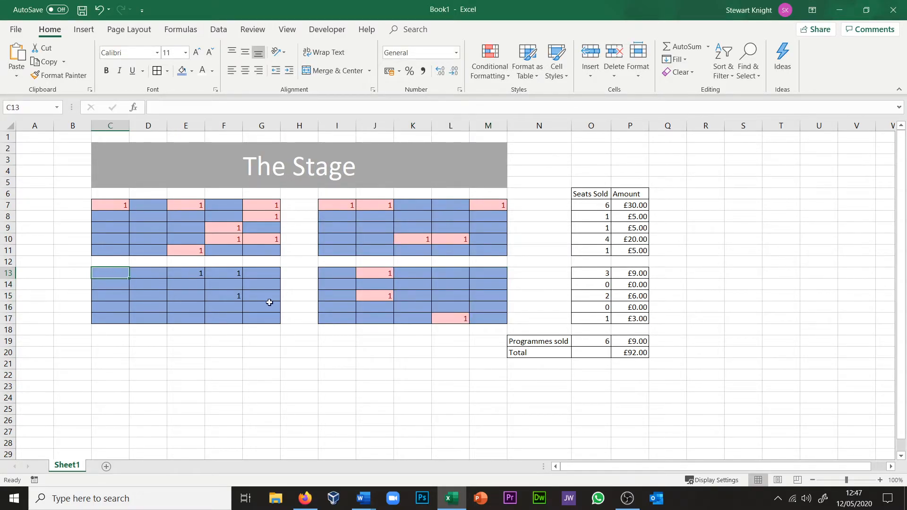
shift+click(279, 321)
click(490, 71)
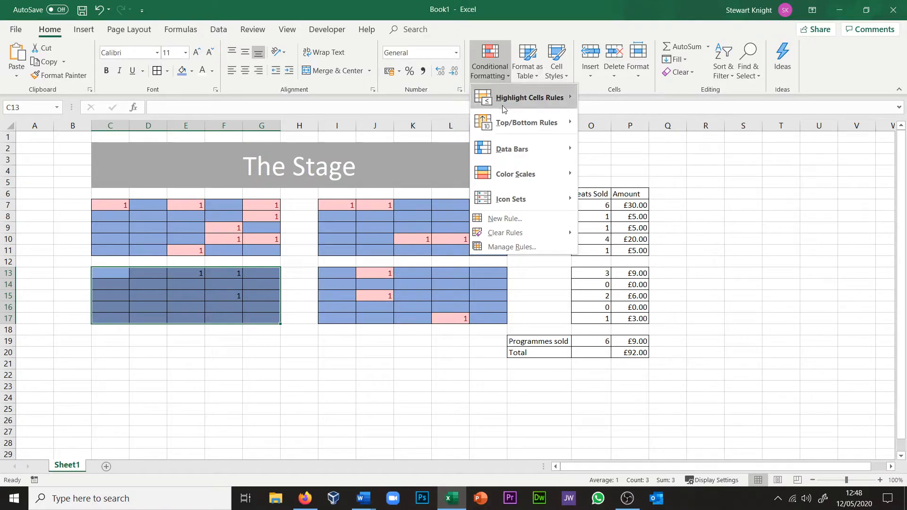
mouse_move(506, 104)
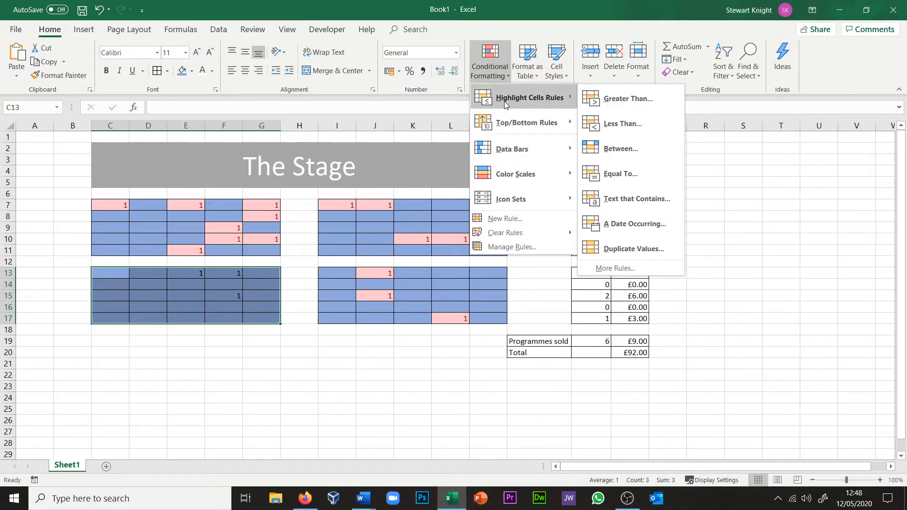
click(623, 172)
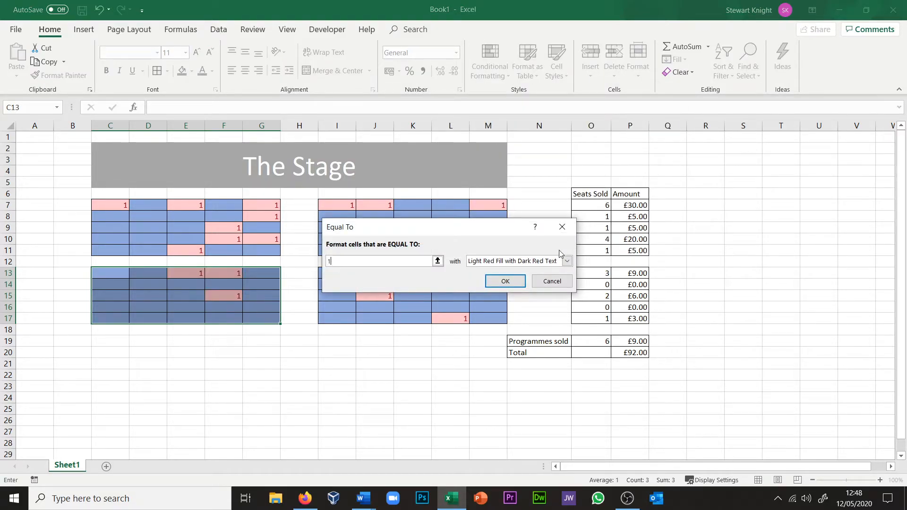
click(505, 281)
click(400, 362)
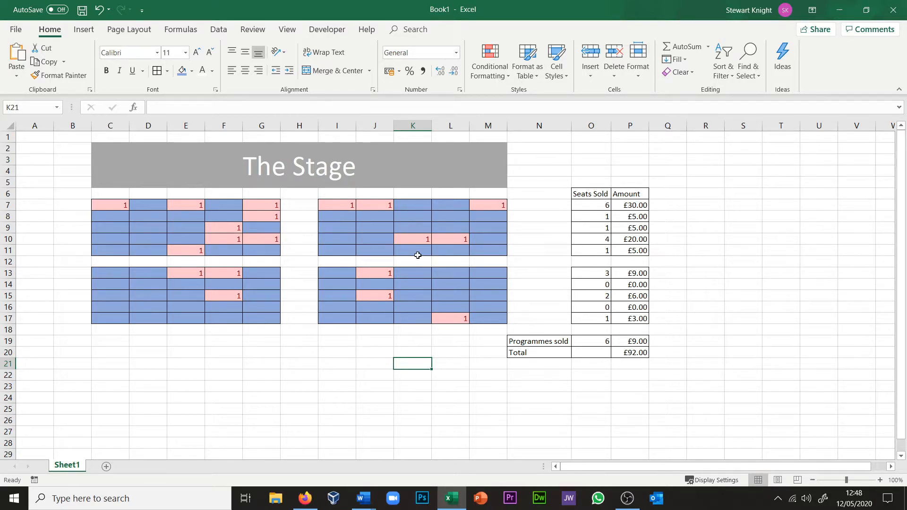
Step: Add data validation to the seating block C7:G11 that allows only whole numbers between 1 and 1
click(118, 205)
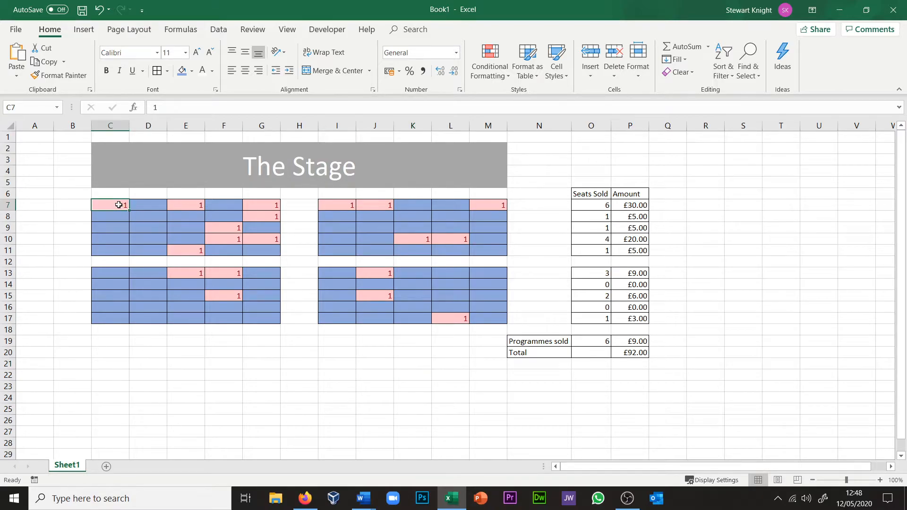
shift+click(277, 249)
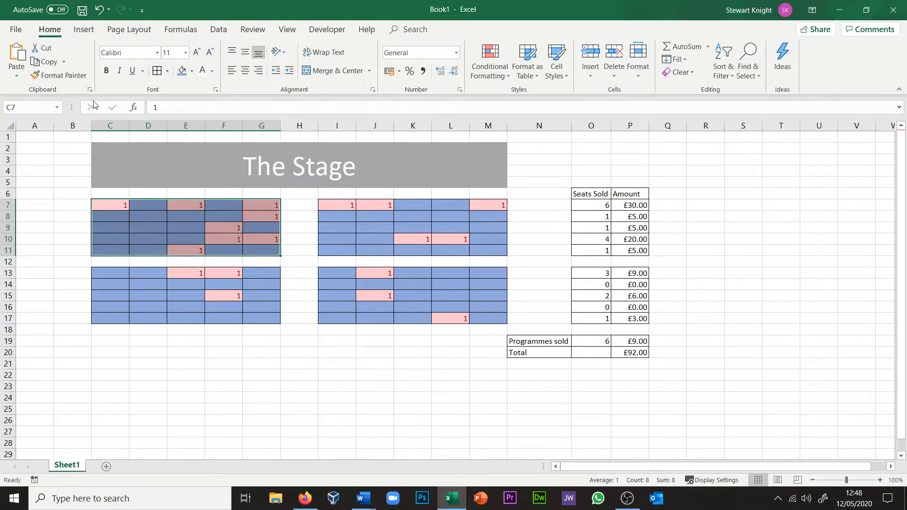
click(227, 30)
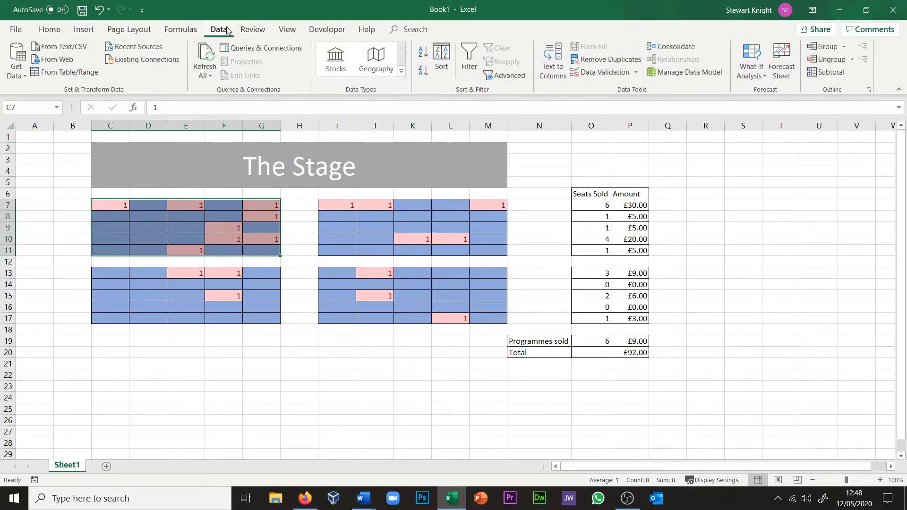
click(600, 74)
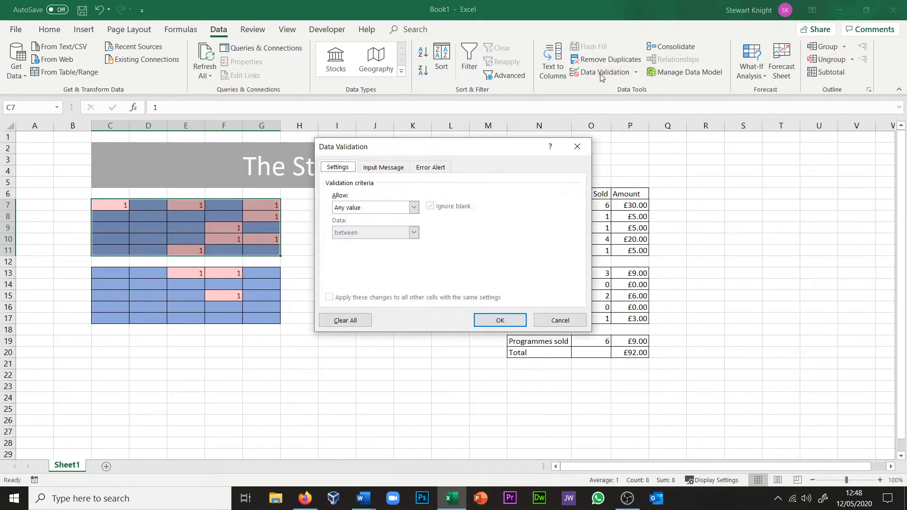
click(413, 208)
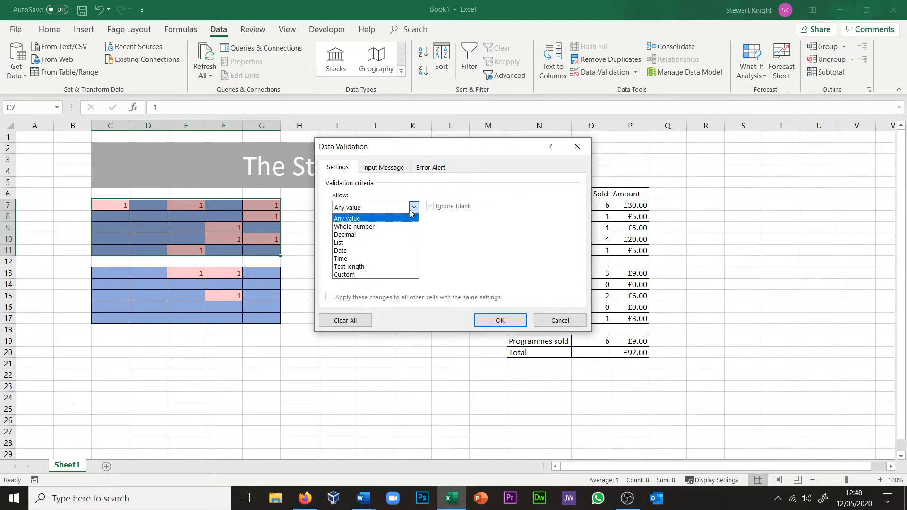
click(395, 227)
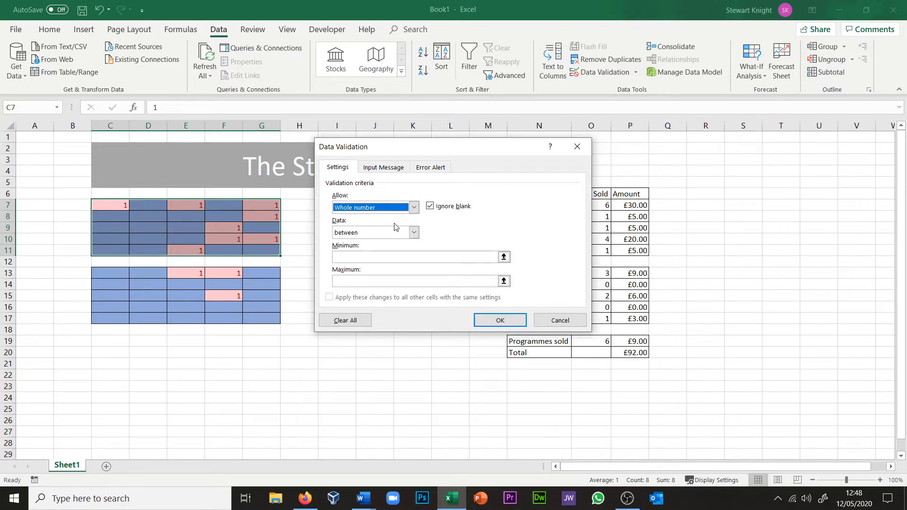
click(369, 255)
text(1)
click(367, 281)
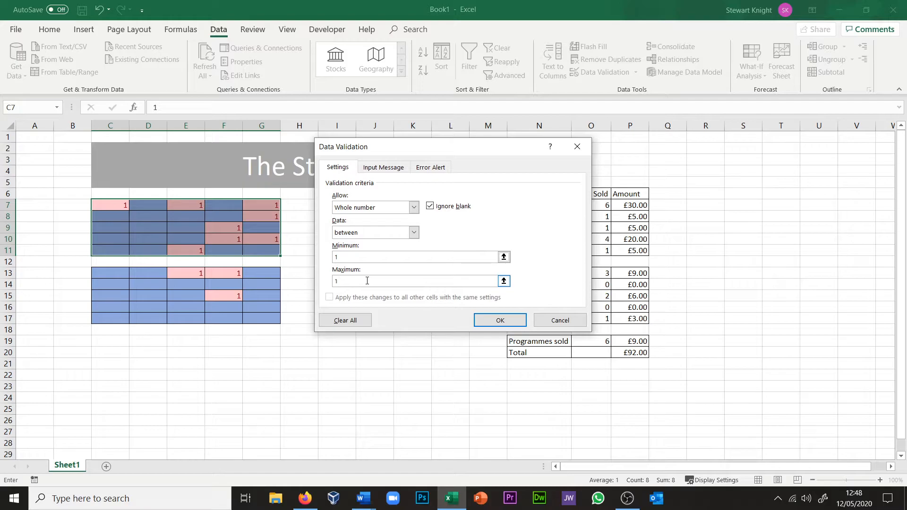
click(506, 320)
Step: Try entering 2 and 9 in seat cell E9 to test the validation rule, cancelling each entry
click(177, 231)
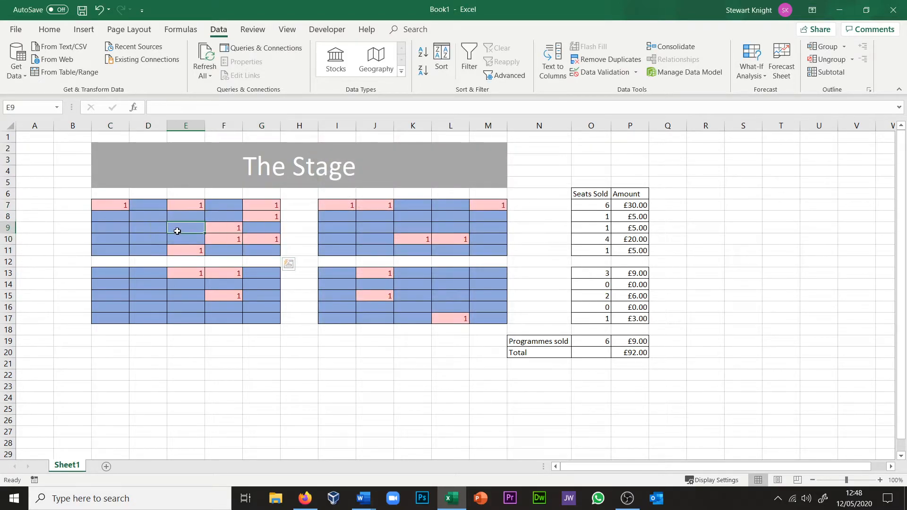
text(2)
key(Return)
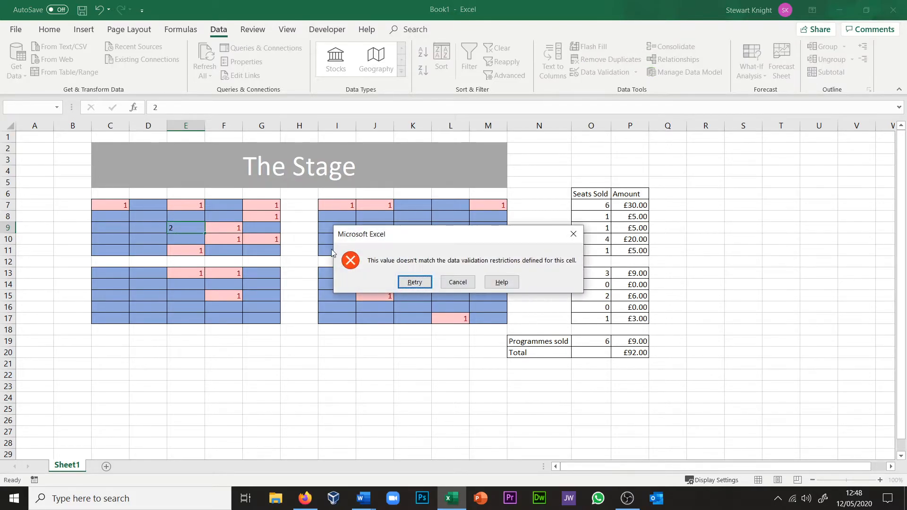
click(458, 282)
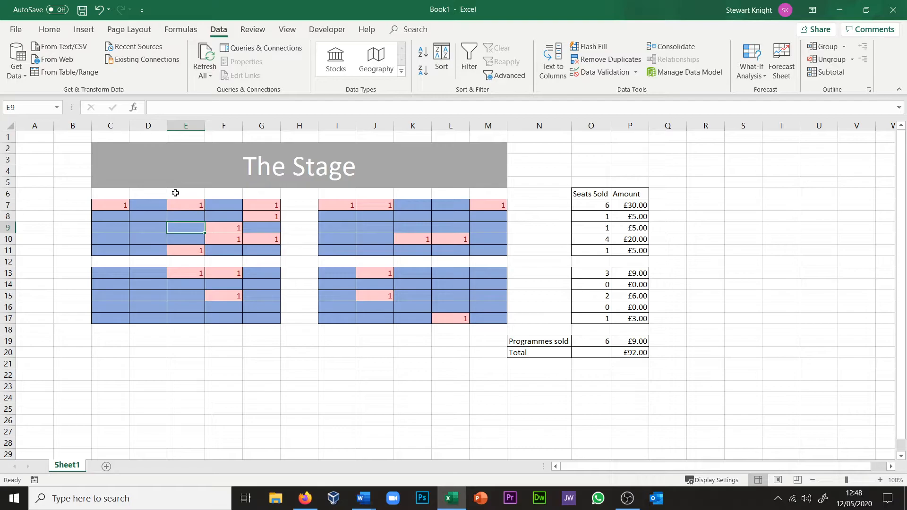
text(9)
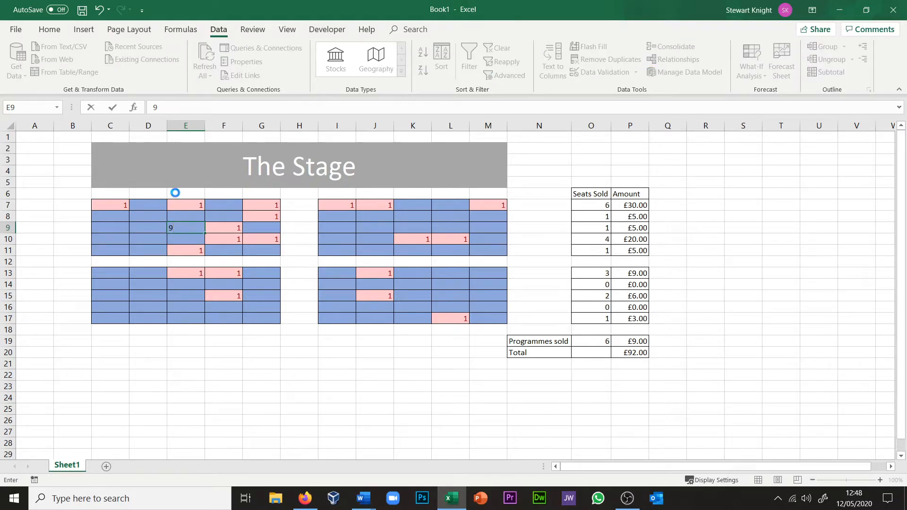
key(Return)
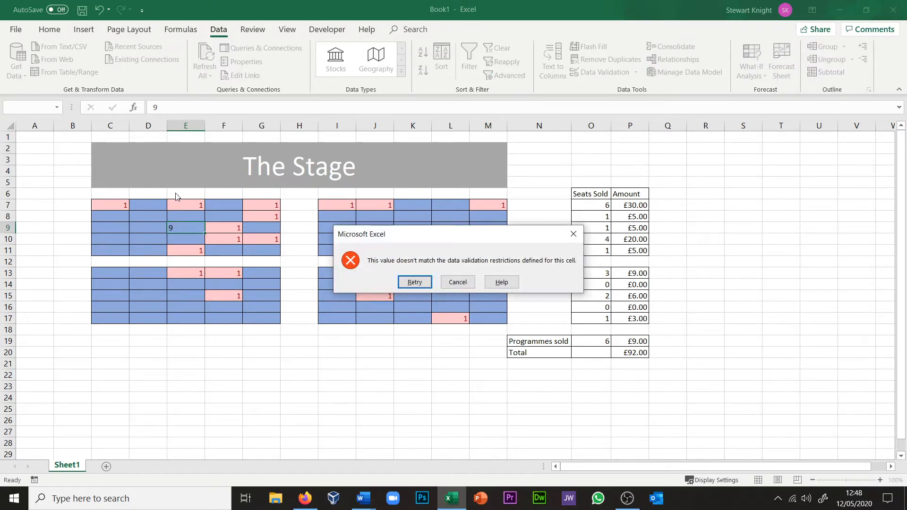
click(458, 286)
Step: Mark seat E9 as sold by entering 1
text(1)
key(Tab)
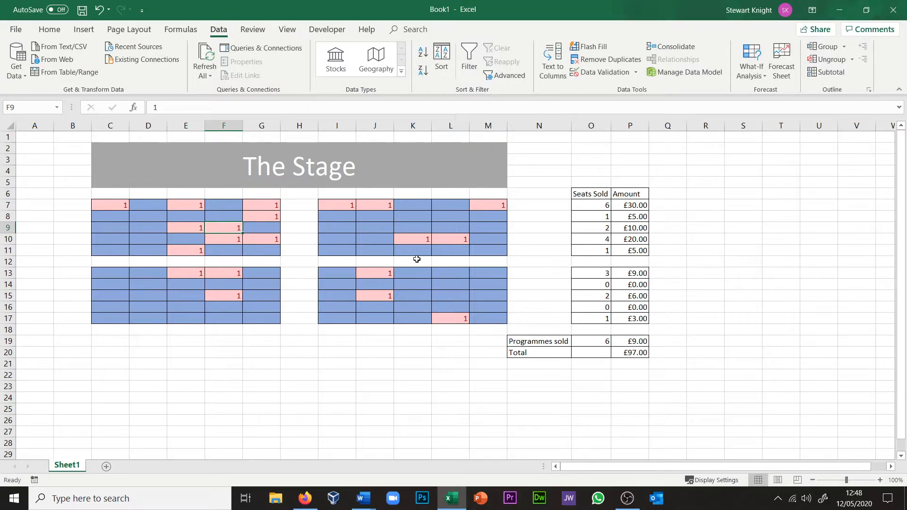
Step: Apply the same whole-number validation used on C7:G11 to the seating block I7:M11, with a minimum of 1
click(339, 207)
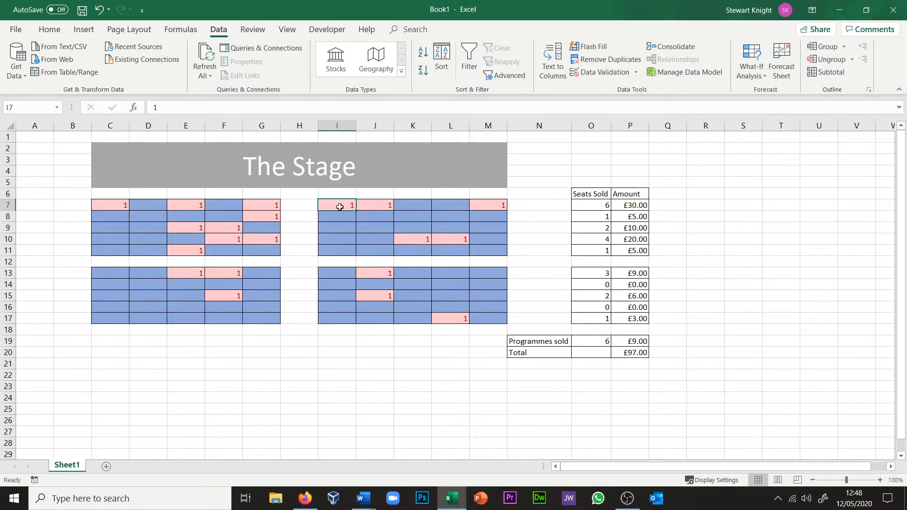
shift+click(492, 258)
click(492, 251)
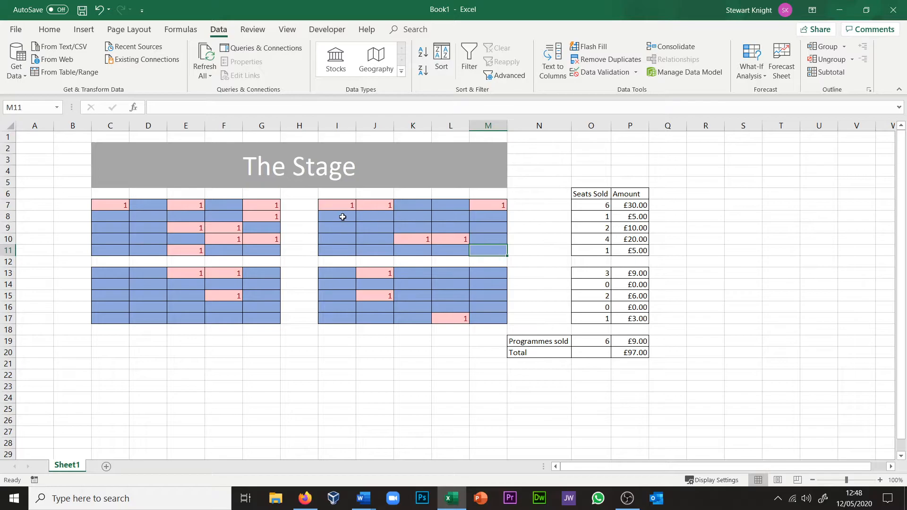
shift+click(338, 205)
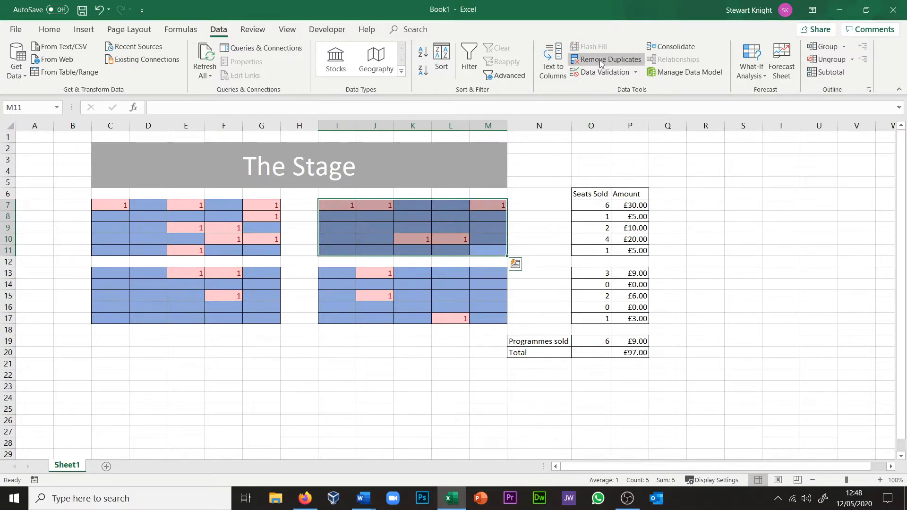
click(597, 73)
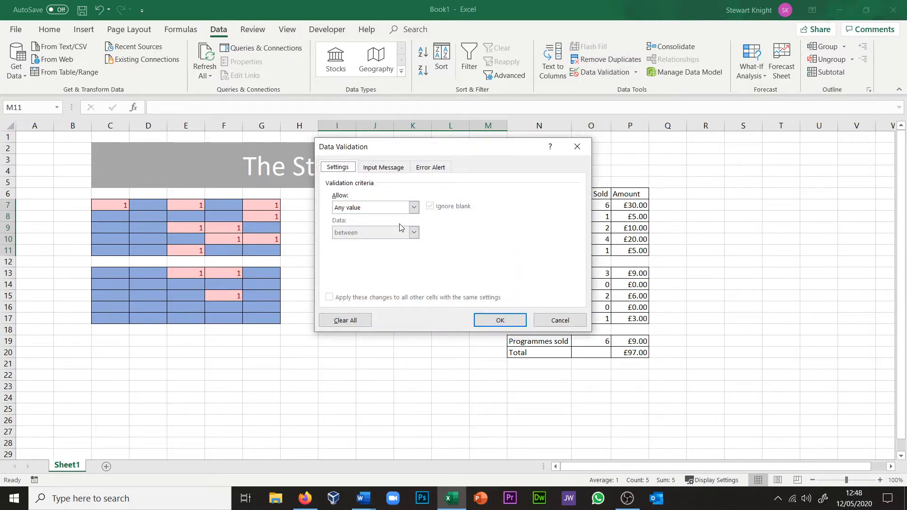
click(414, 207)
click(373, 228)
click(370, 256)
text(1)
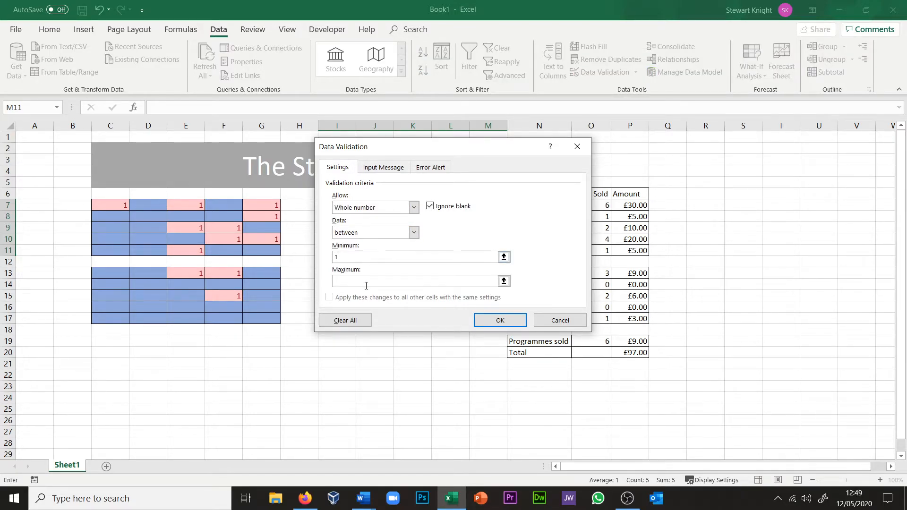
click(500, 320)
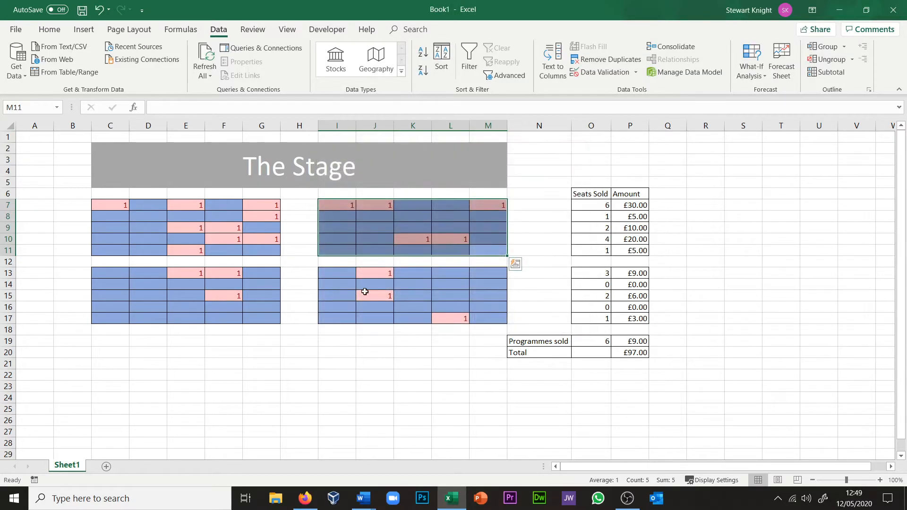
Step: Restrict the seating block C13:G17 to whole numbers between 1 and 1 using data validation
click(120, 277)
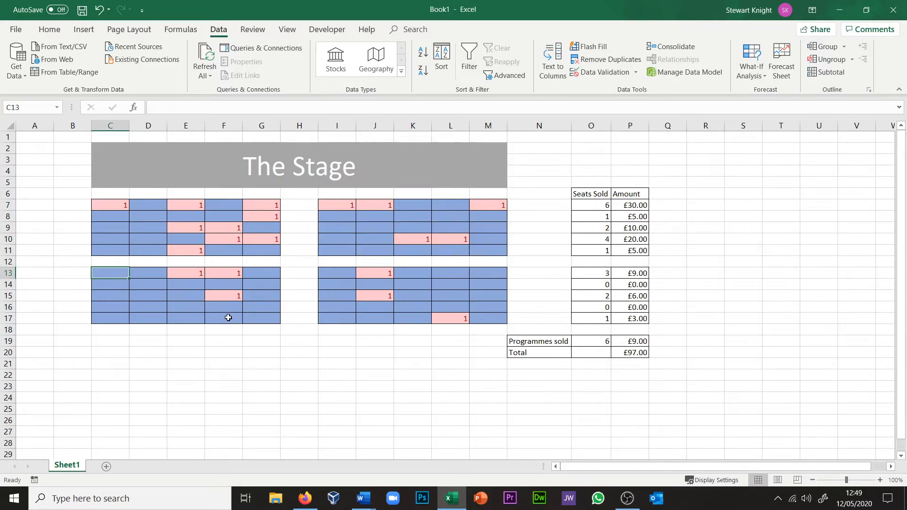
shift+click(277, 321)
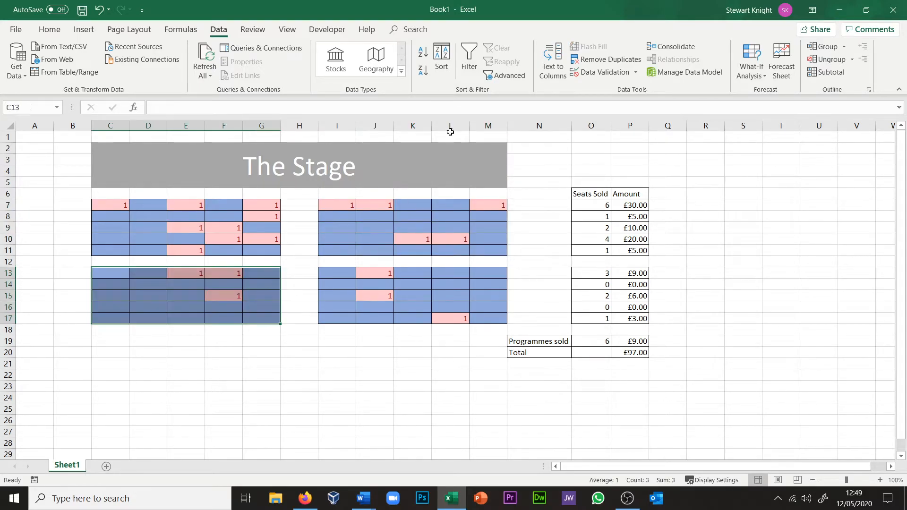
click(611, 71)
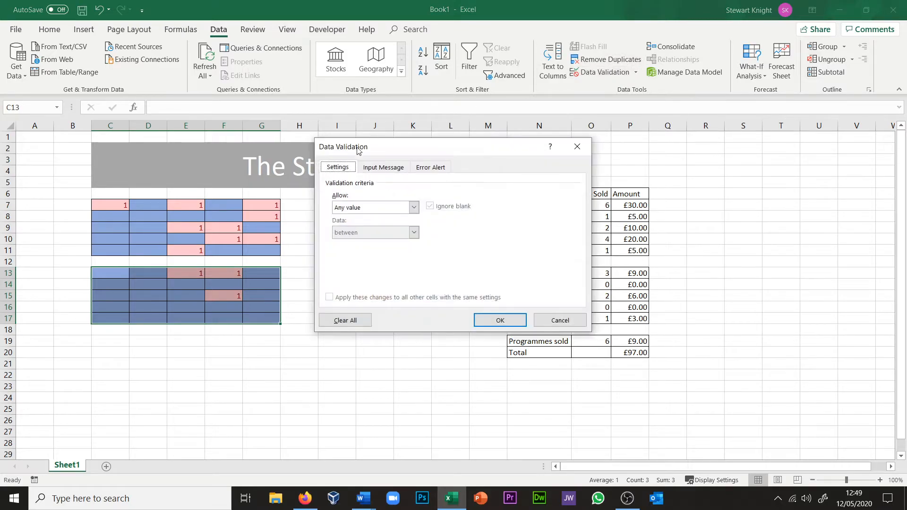
click(349, 208)
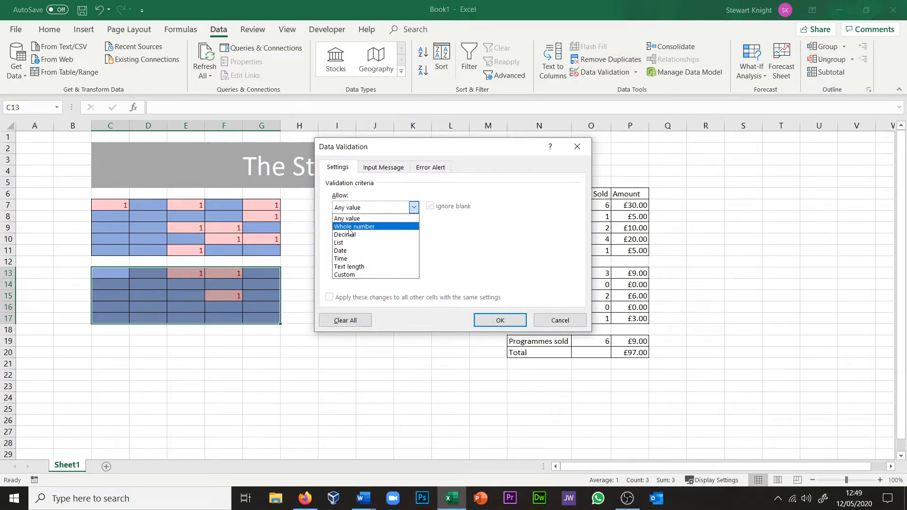
click(354, 226)
click(349, 256)
text(1)
click(350, 286)
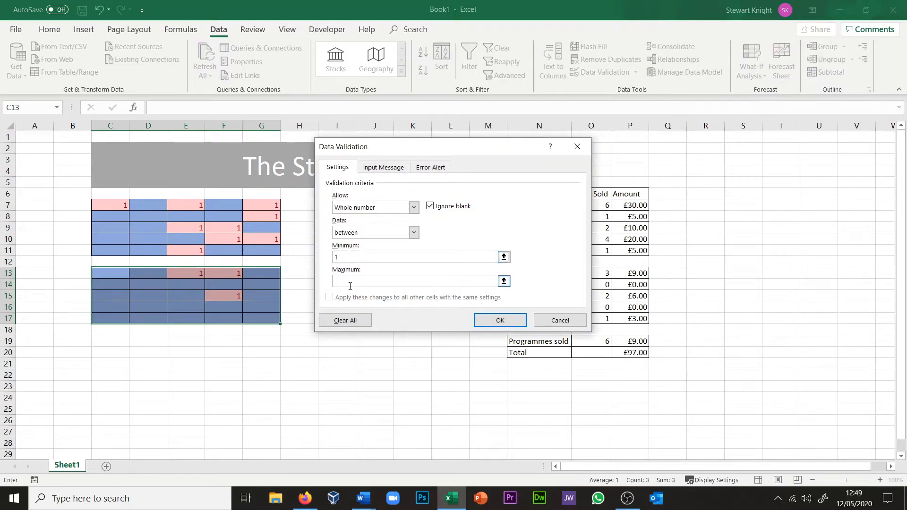
text(1)
click(499, 320)
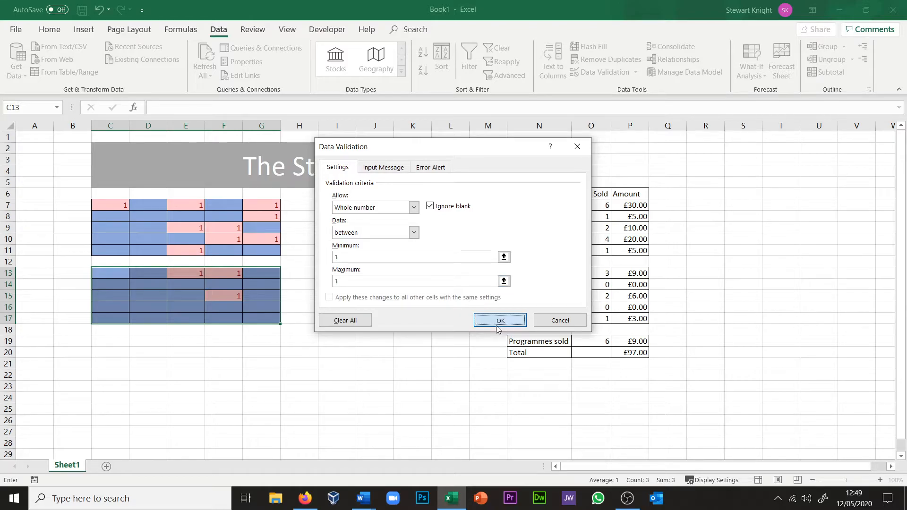
Step: Restrict the seating block I13:M17 to whole numbers between 1 and 1 using data validation
click(338, 272)
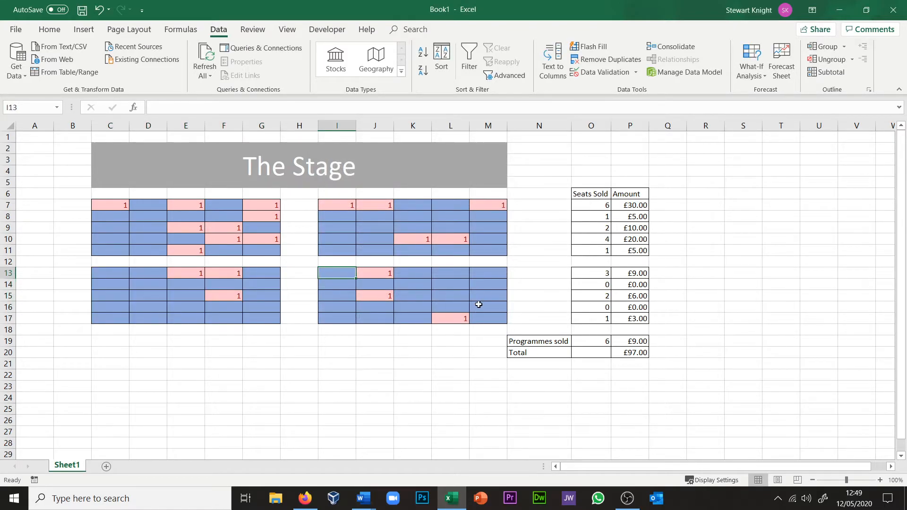
shift+click(491, 320)
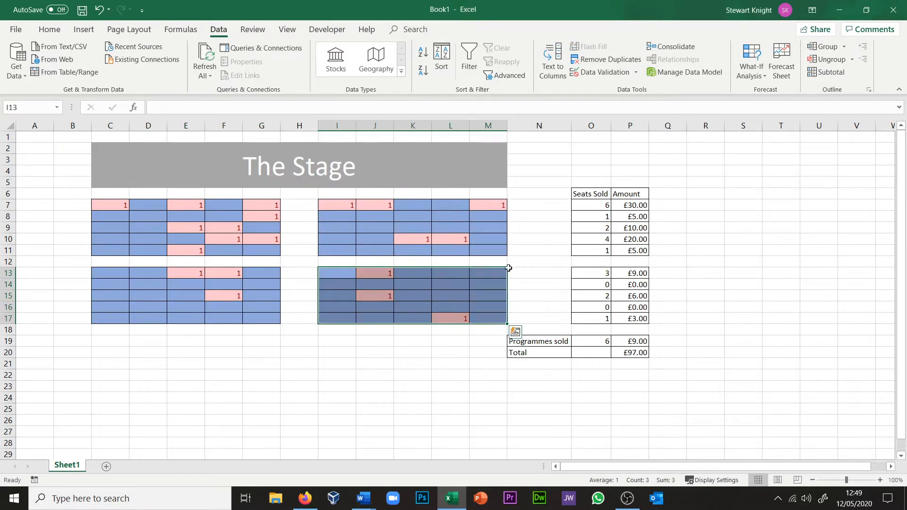
click(591, 73)
click(350, 209)
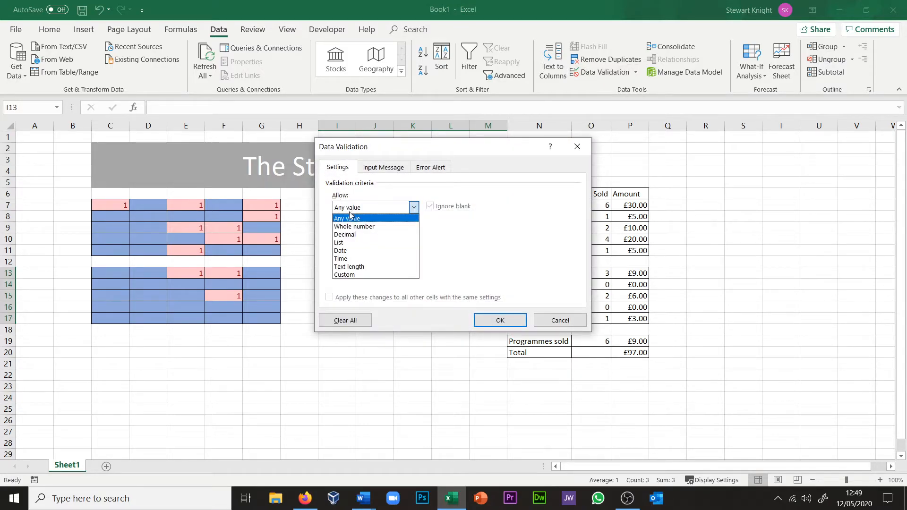
click(352, 227)
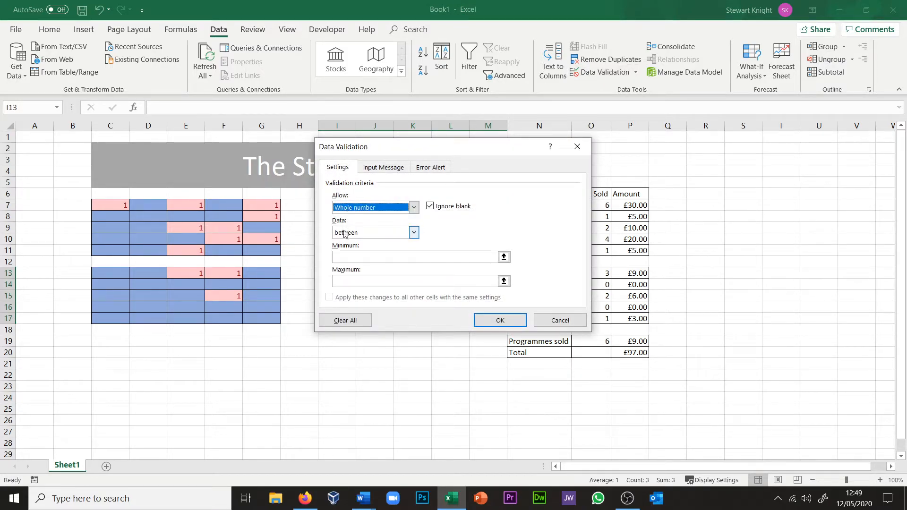
click(343, 258)
text(11)
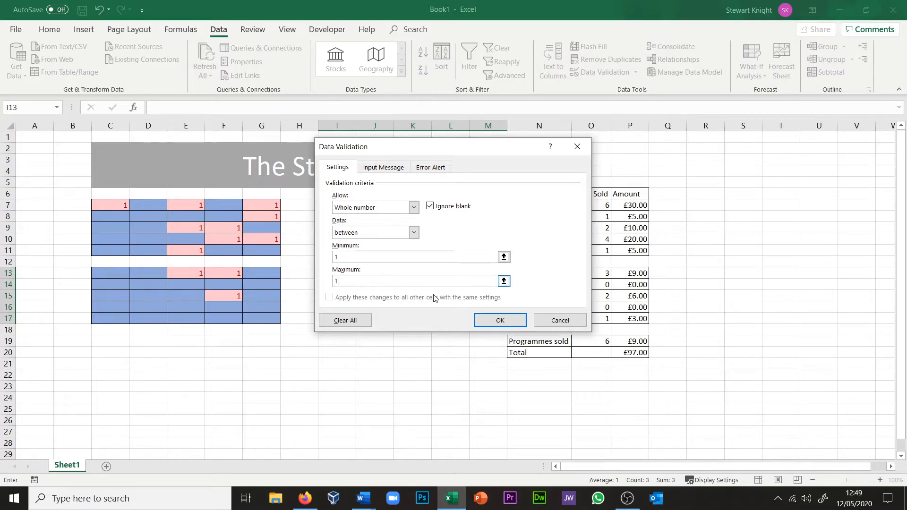
click(500, 320)
Step: Try entering -1 in seat cell K13 to test the validation rule, cancelling the entry
click(434, 293)
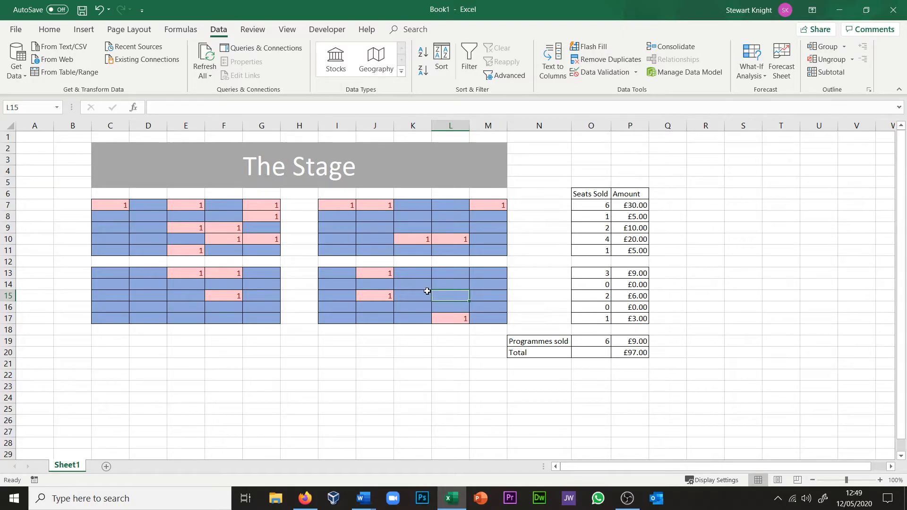
click(425, 278)
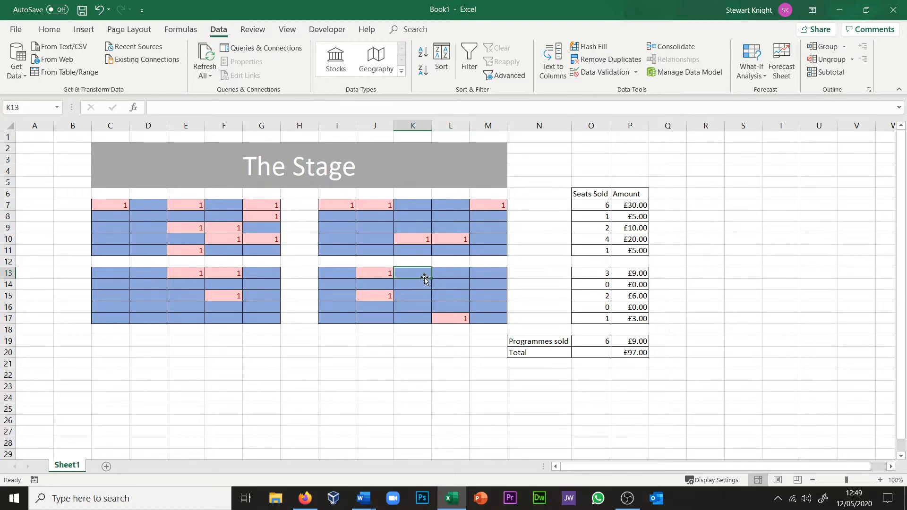
text(-1)
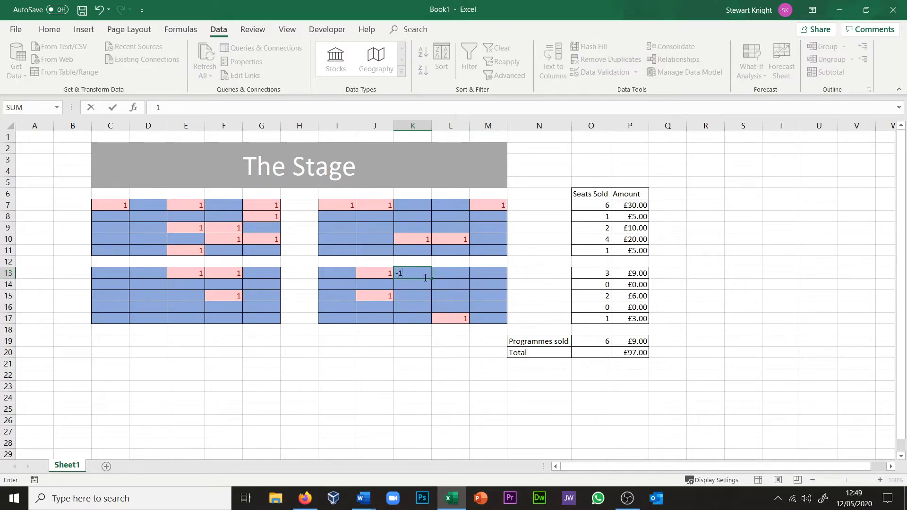
key(Return)
click(452, 283)
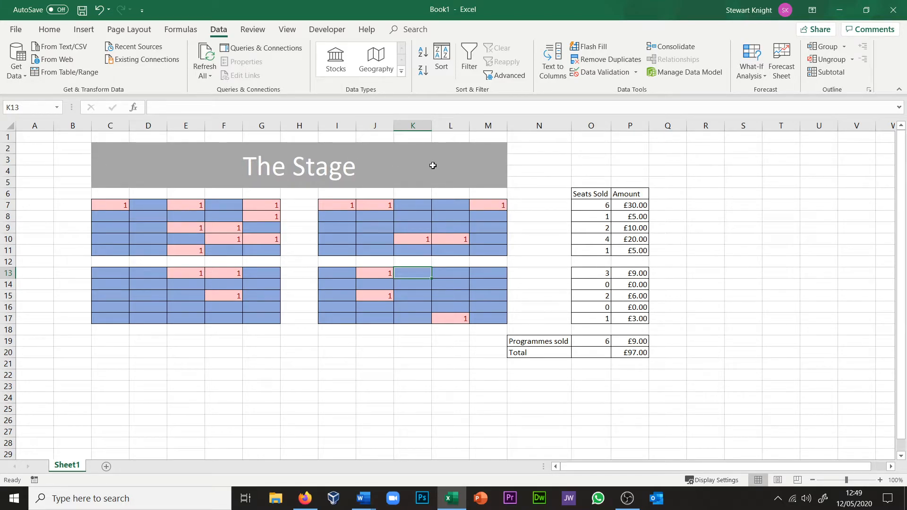
Step: Copy the entire seating plan worksheet and rename the sheet Monday
click(10, 125)
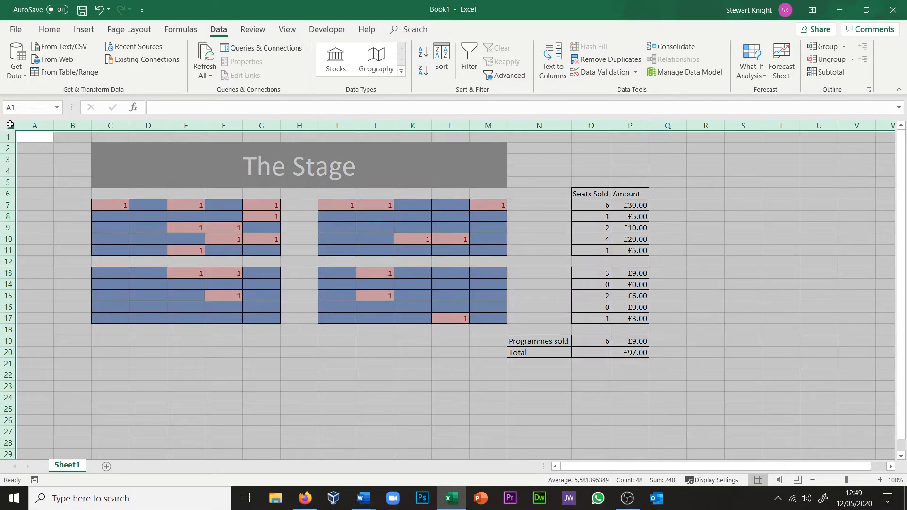
click(53, 29)
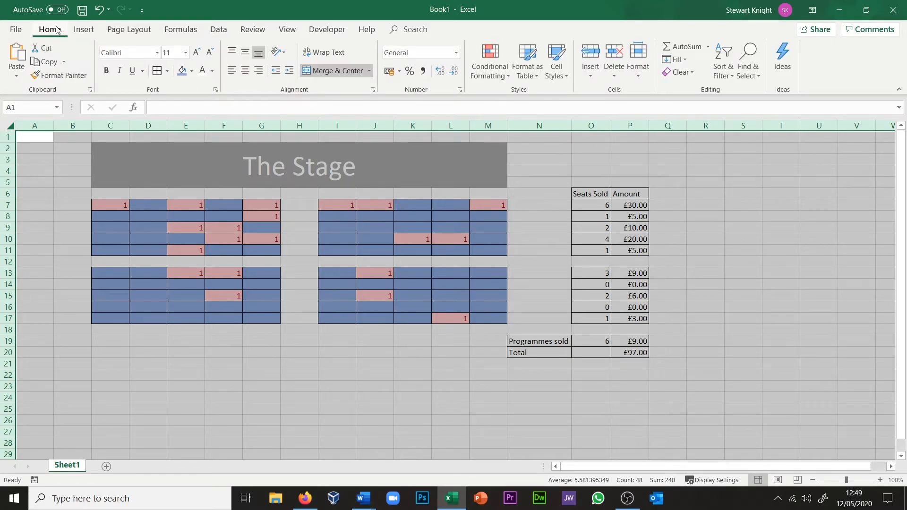
click(41, 62)
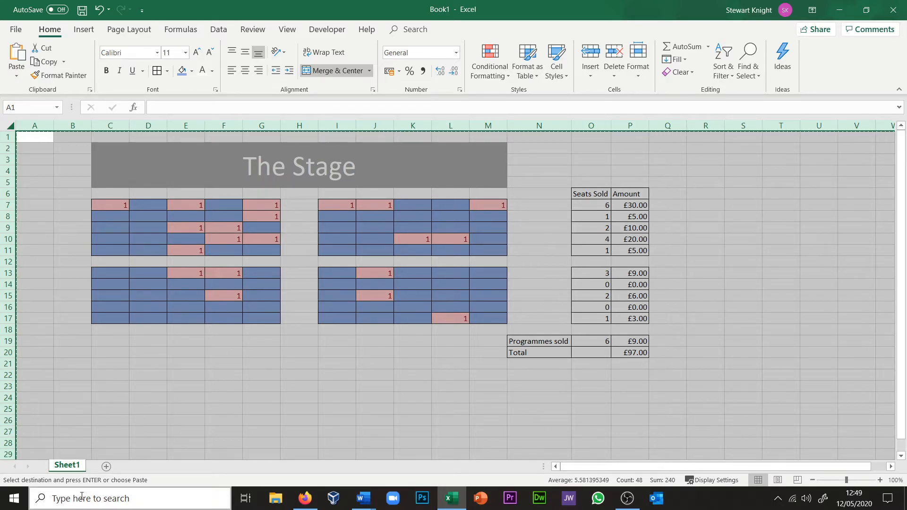
double_click(66, 465)
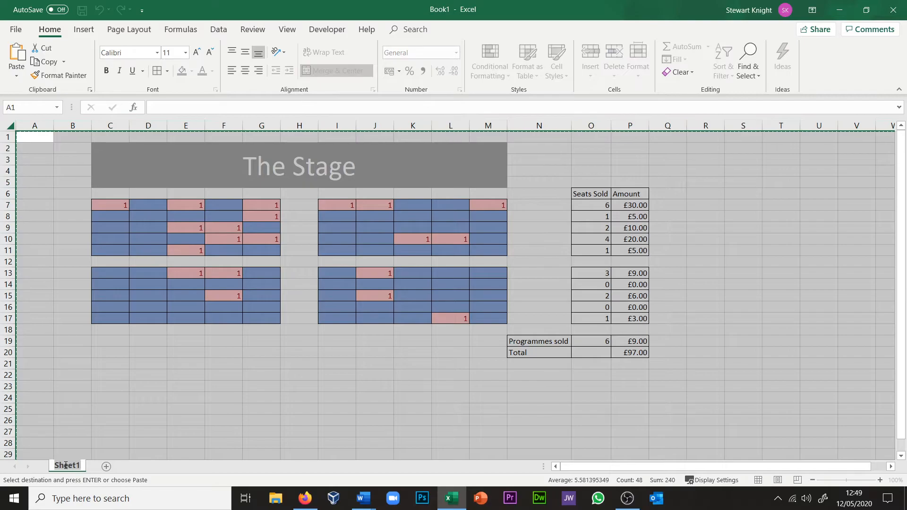
text(Monday)
key(Return)
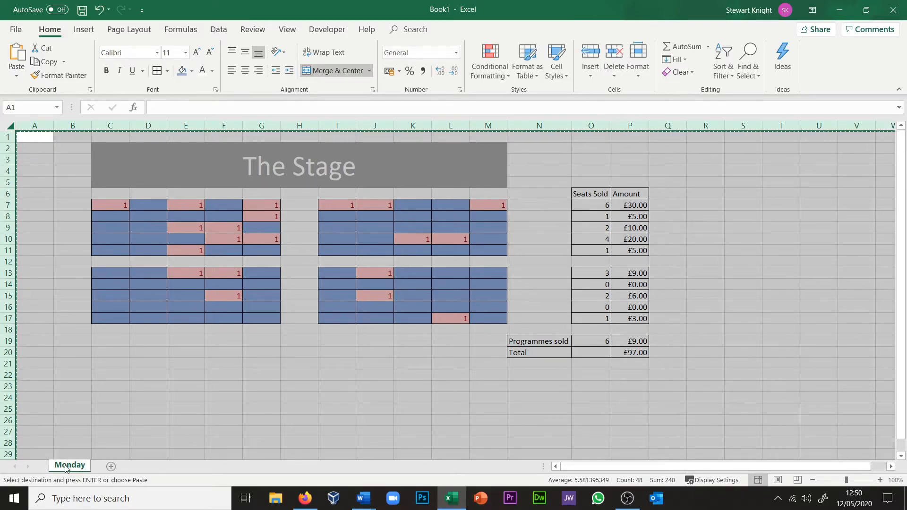
Step: Add two new worksheets and name them Tuesday and Wednesday
click(111, 467)
double_click(108, 466)
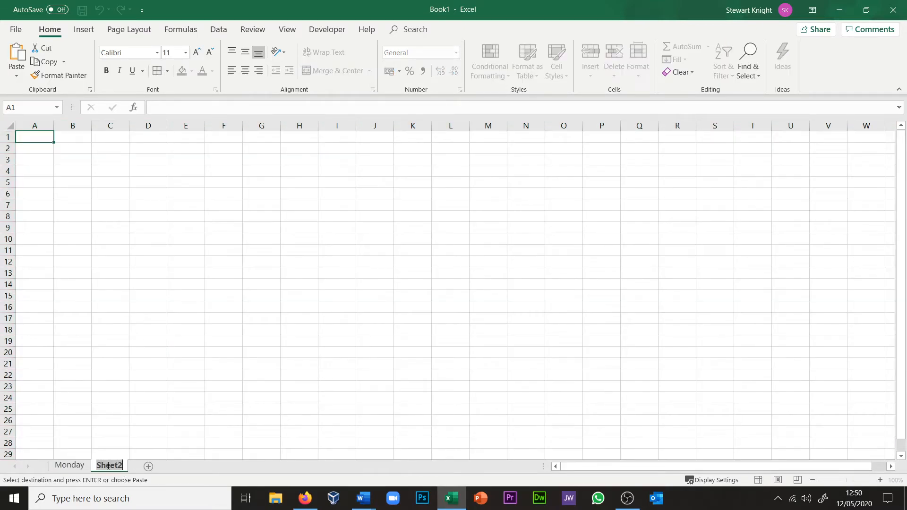
text(Tuesday)
click(153, 466)
text(Wednesday)
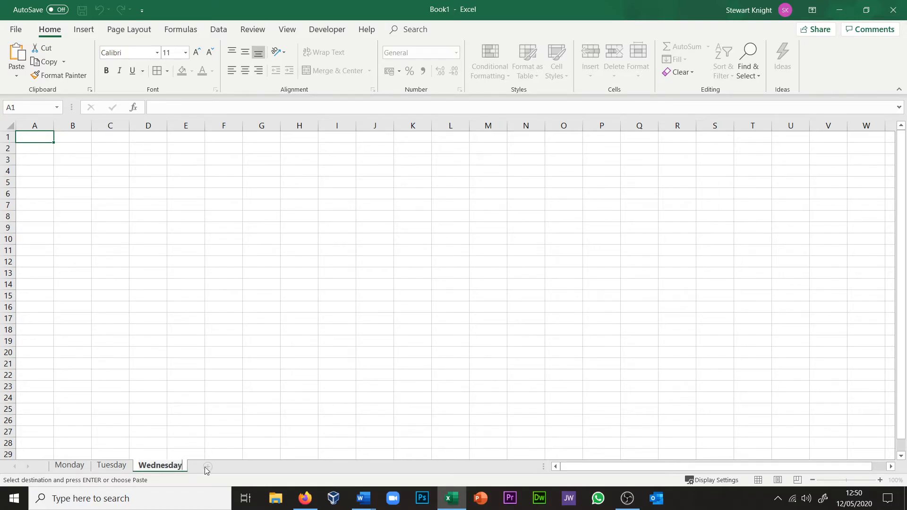
Step: Add two more worksheets after Wednesday and name them Thursday and Friday
click(207, 467)
double_click(205, 467)
text(Thursday)
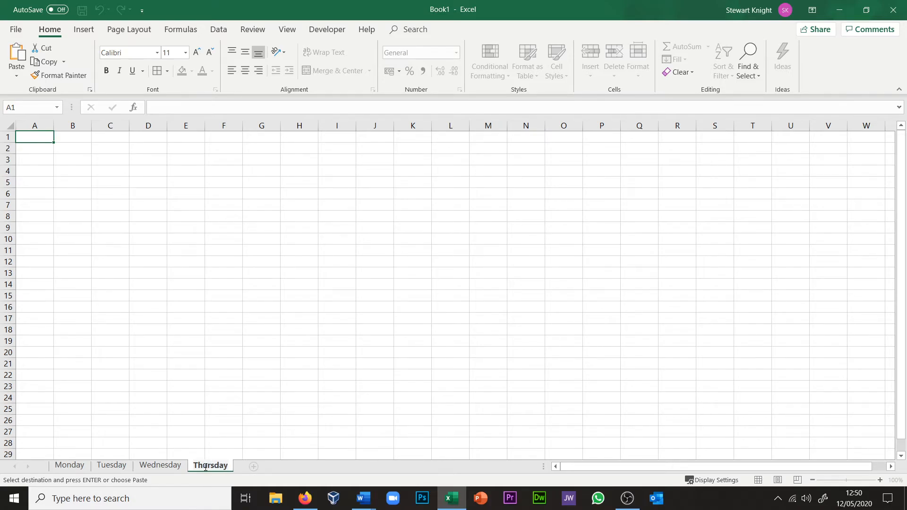
click(253, 466)
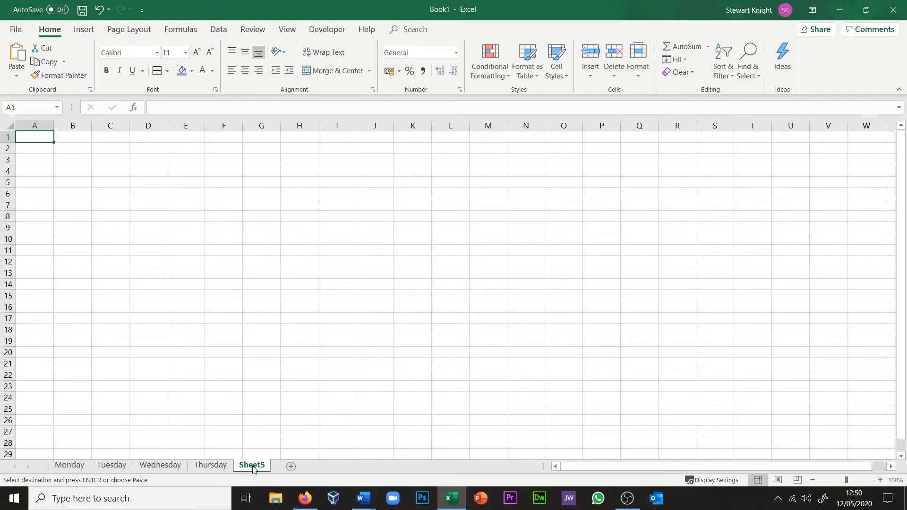
double_click(253, 466)
text(Friday)
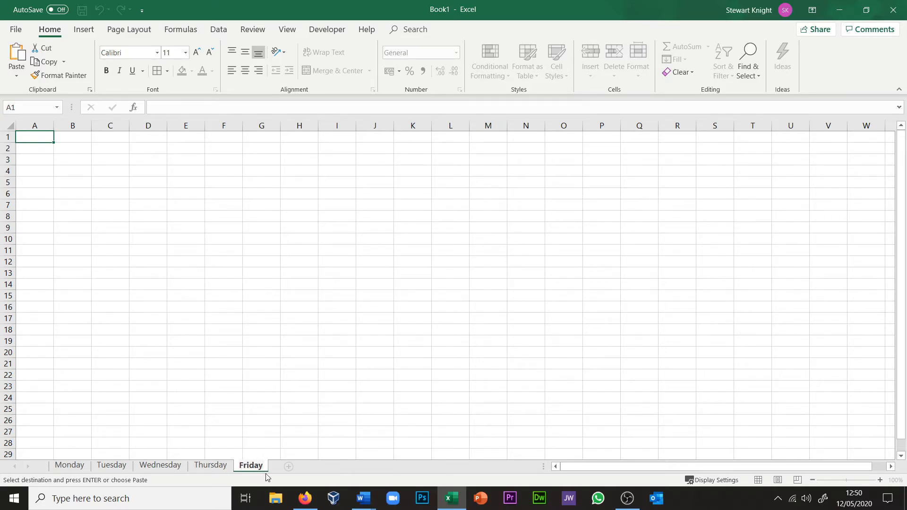
key(Return)
Step: Paste the copied seating plan over the whole of the Tuesday and Wednesday sheets
click(112, 466)
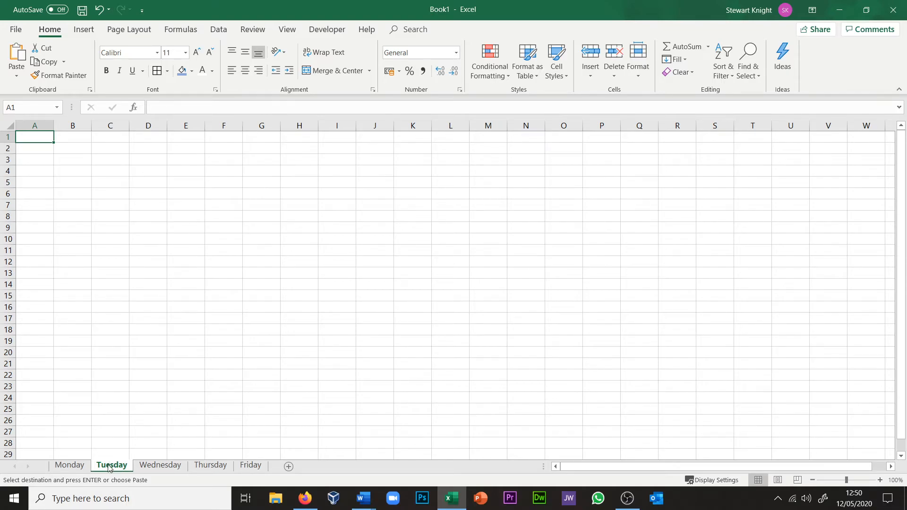
click(9, 123)
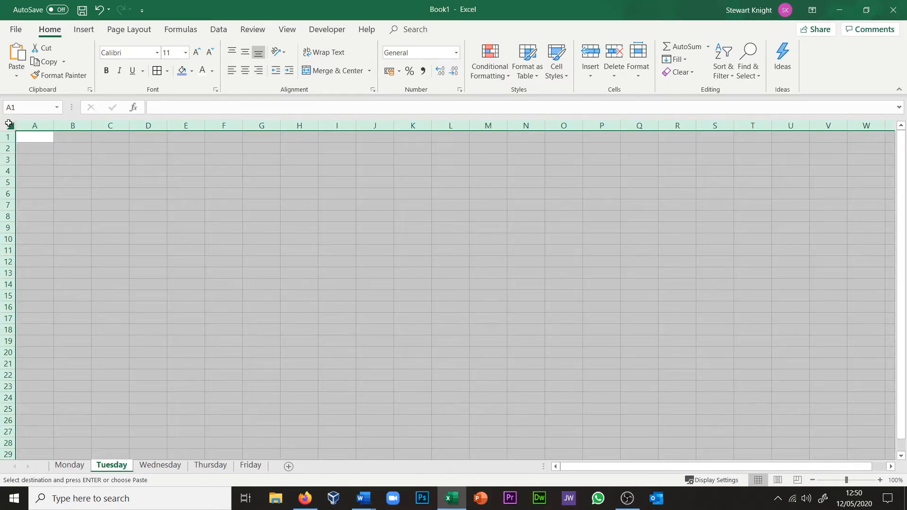
click(16, 53)
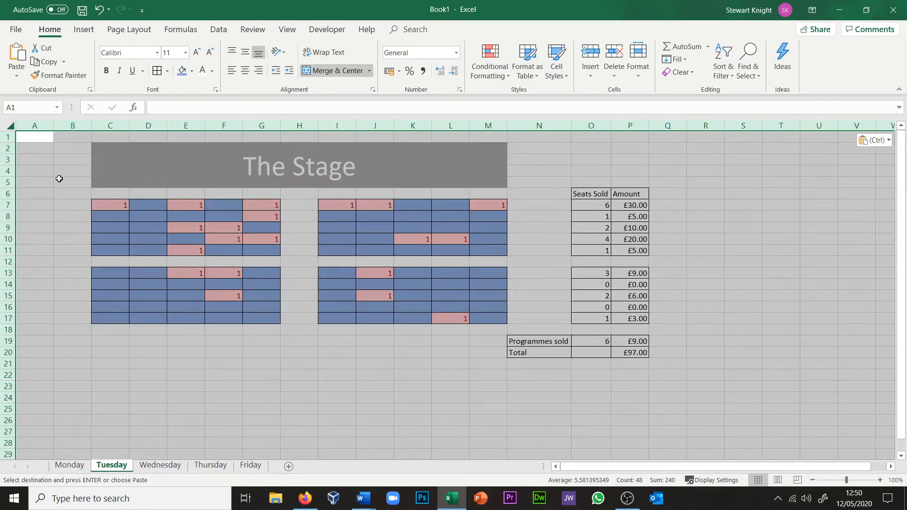
click(160, 465)
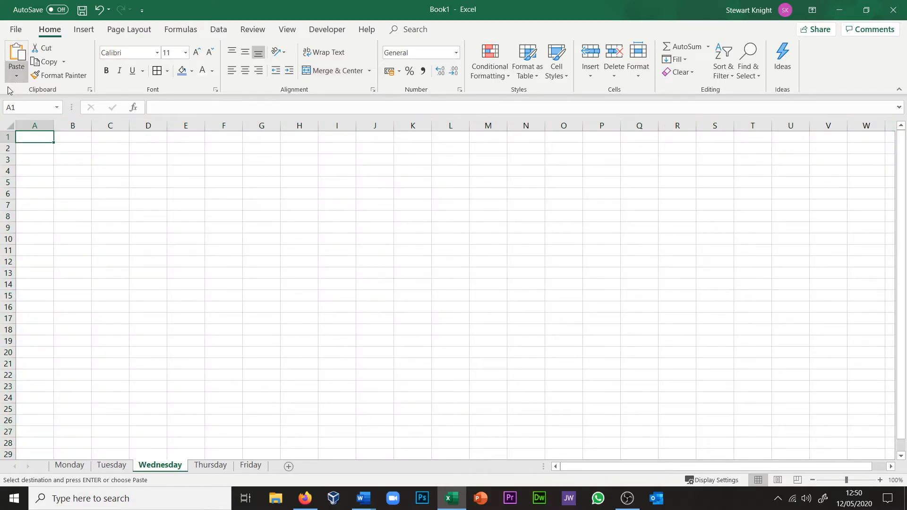
click(9, 122)
click(17, 53)
Step: Paste the copied seating plan over the whole of the Thursday and Friday sheets
click(210, 466)
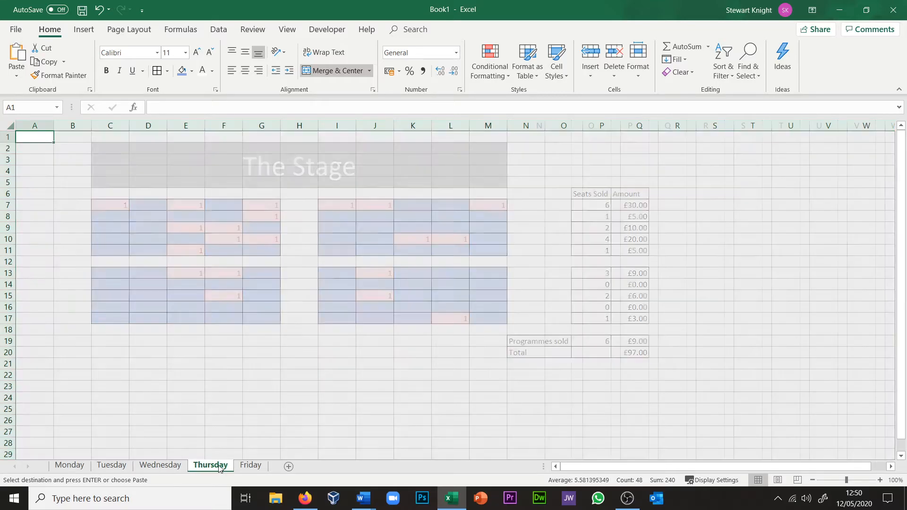
click(7, 123)
click(17, 53)
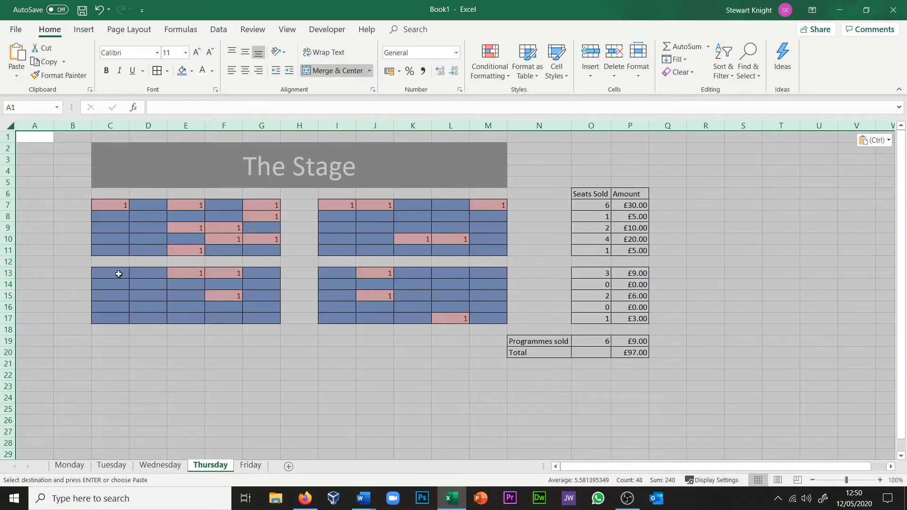
click(249, 466)
click(11, 124)
click(15, 53)
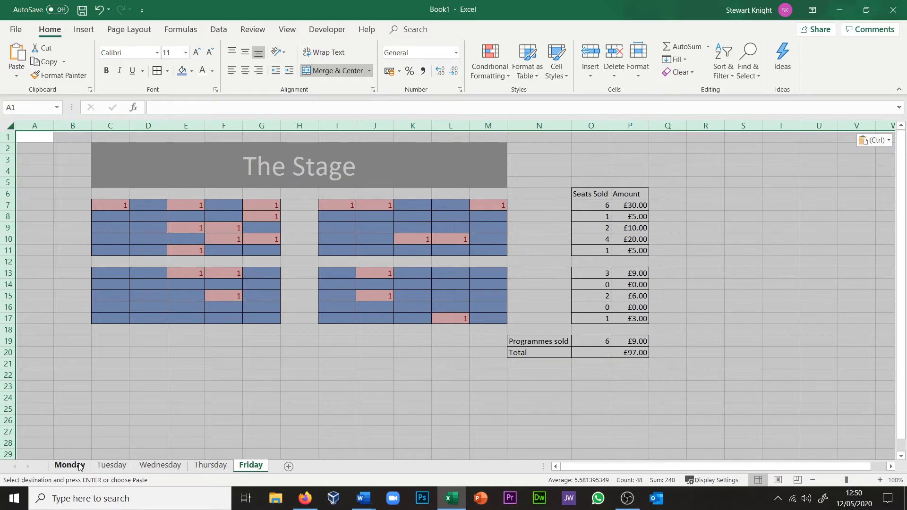
Step: On the Tuesday sheet, mark seats D15, G17, I14 and M9 as sold by entering 1 in each
click(101, 467)
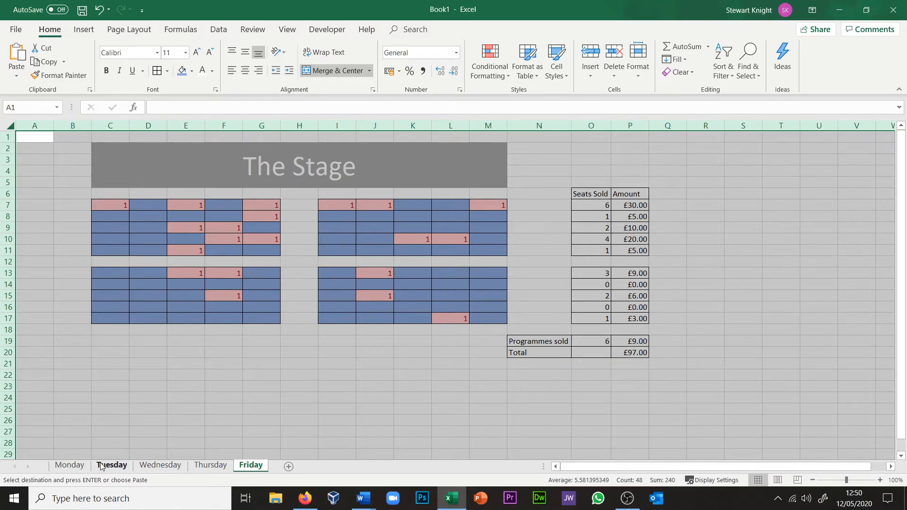
click(159, 301)
text(1)
click(248, 314)
text(1)
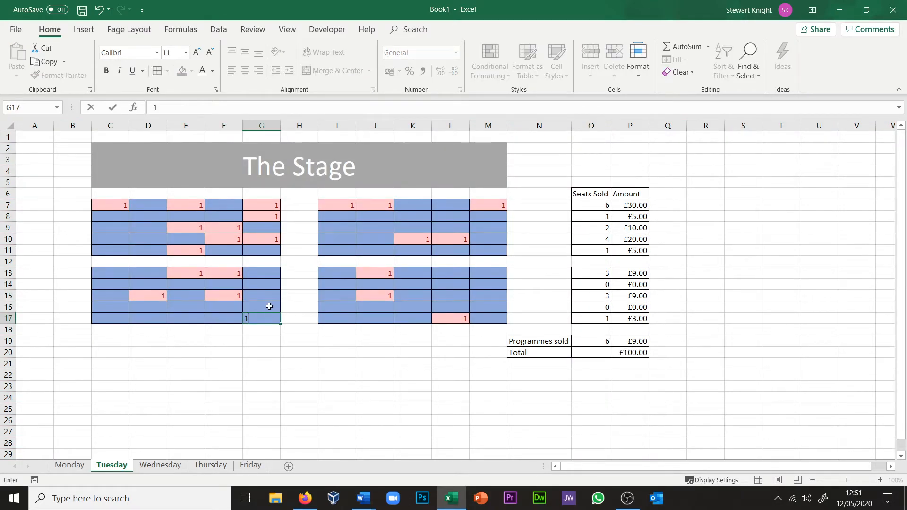
click(332, 282)
text(1)
click(494, 227)
text(1)
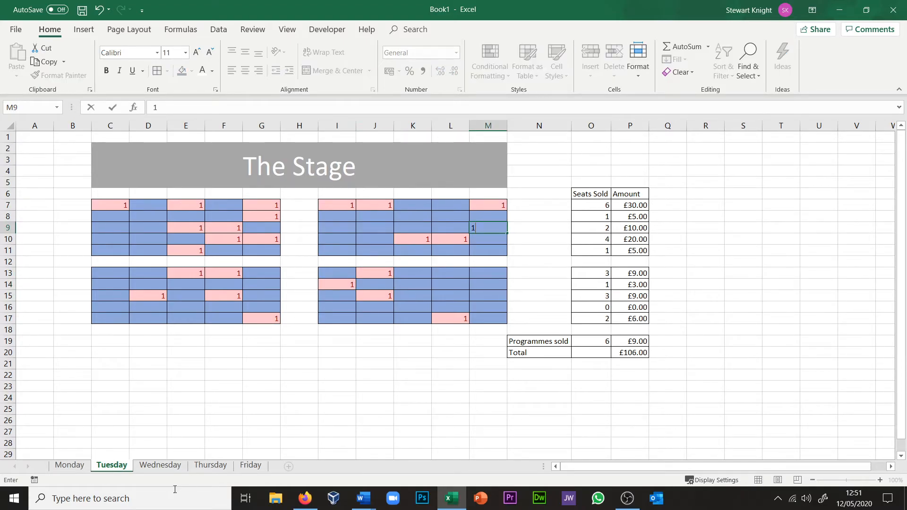
Step: On the Wednesday sheet, mark seats D15 and D10 as sold with a 1 in each
click(157, 465)
click(147, 296)
text(1)
click(152, 249)
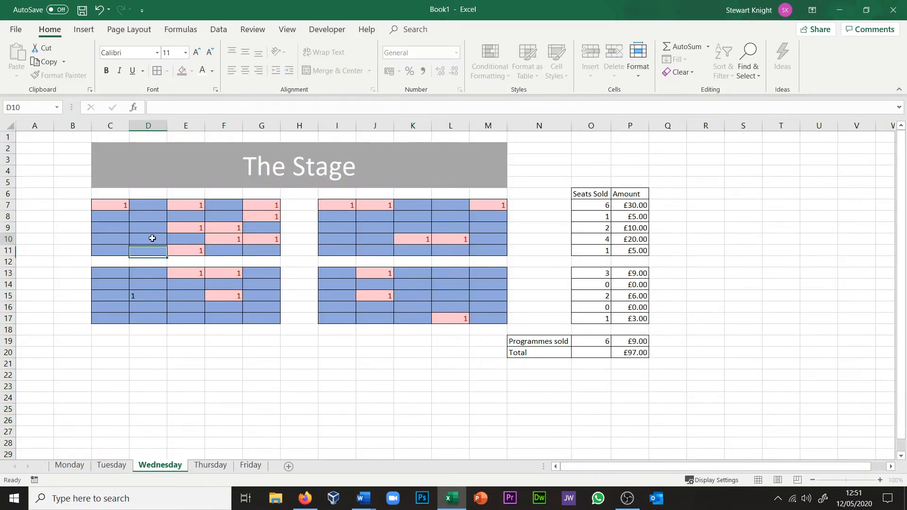
Step: On the Thursday sheet, mark seats I17, K7 and M11 as sold with a 1 in each
click(210, 466)
click(335, 316)
text(1)
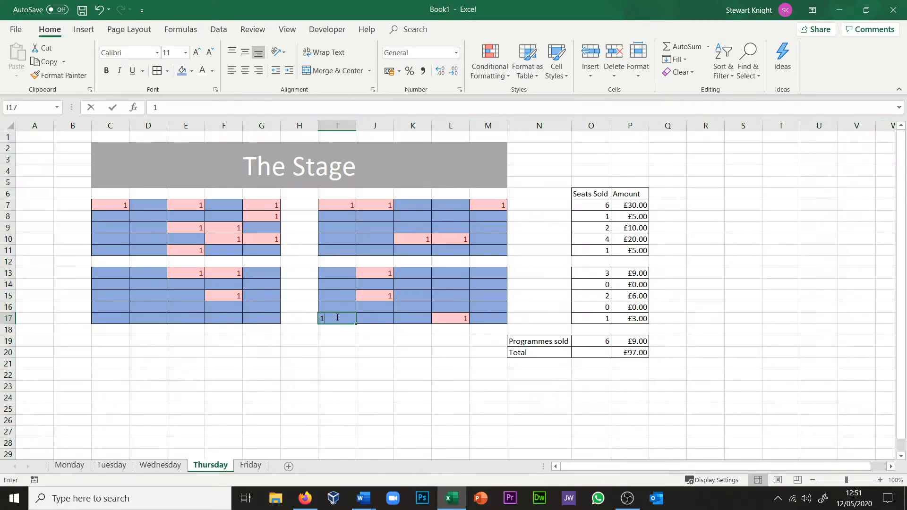
click(418, 206)
text(1)
click(497, 249)
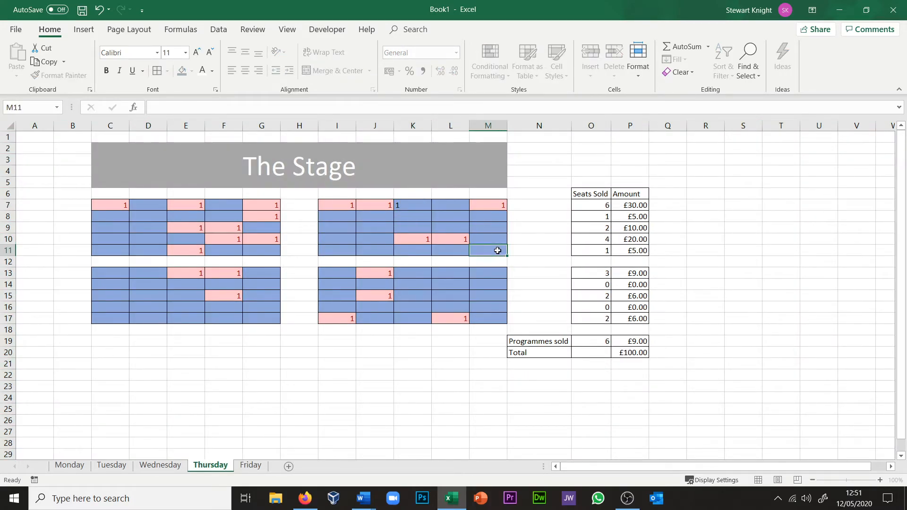
Step: On the Friday sheet, mark seat C15 as sold by entering 1
click(250, 465)
click(100, 299)
text(1)
key(Tab)
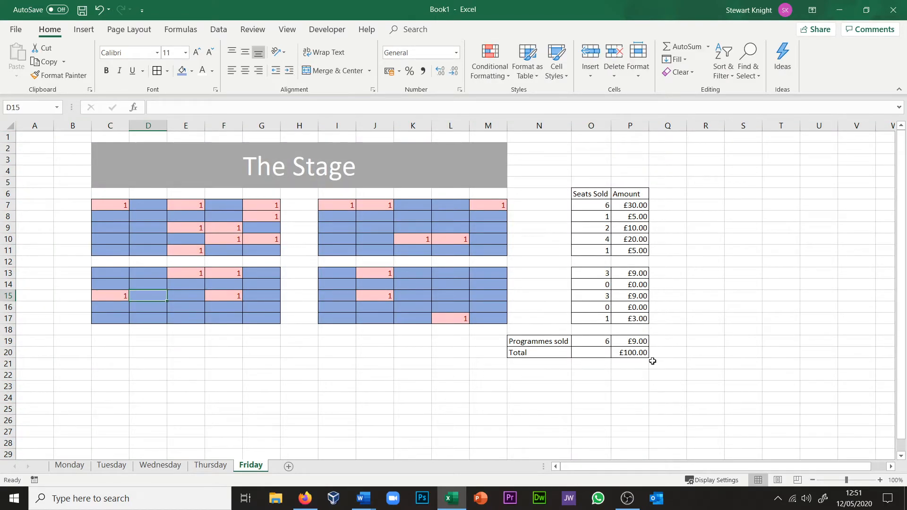
Step: Compare the sold seats and takings totals on the Thursday, Wednesday, Tuesday and Monday sheets
click(219, 465)
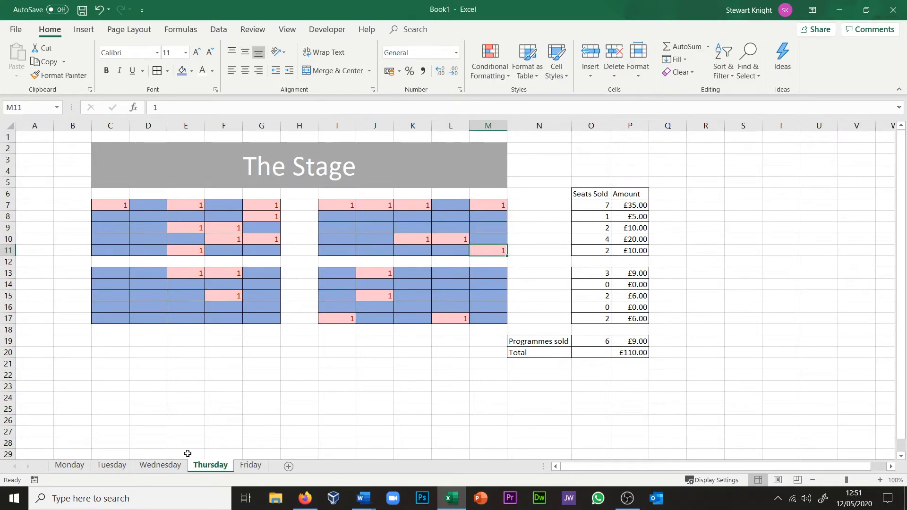
click(161, 467)
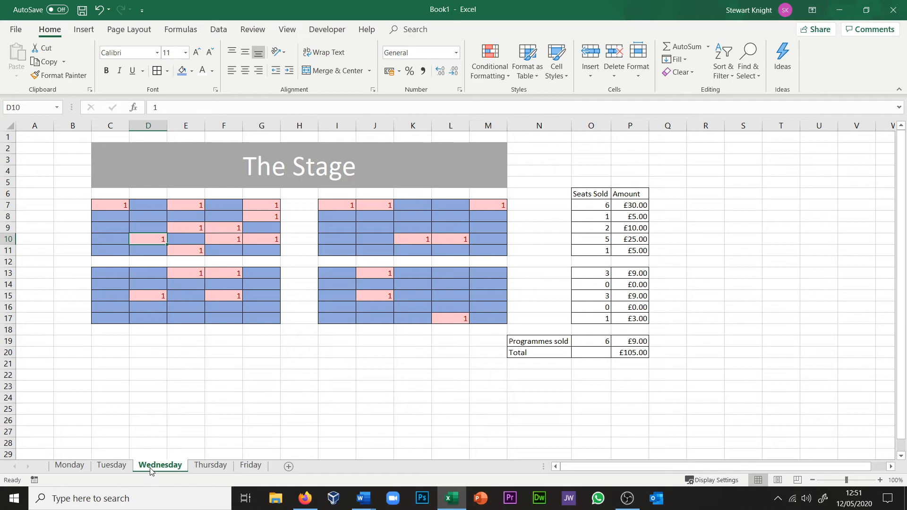
click(111, 467)
click(70, 465)
key(ctrl+a)
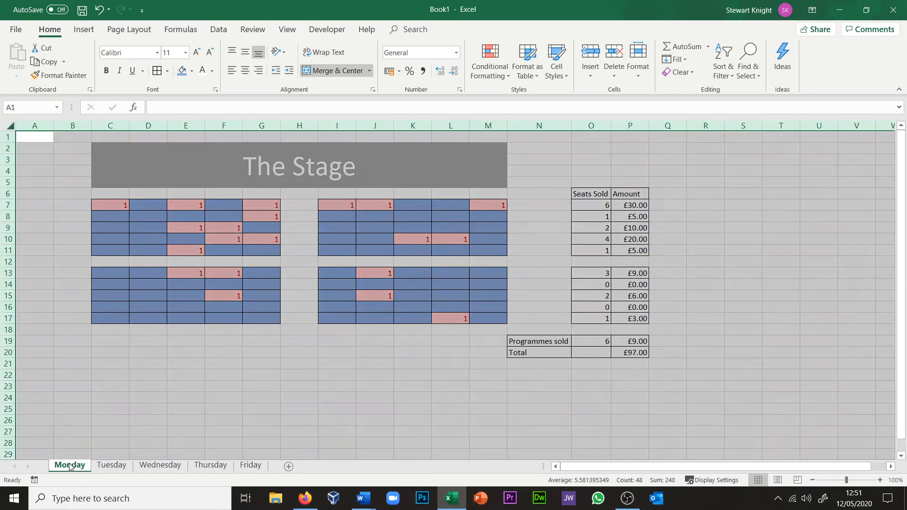
click(166, 425)
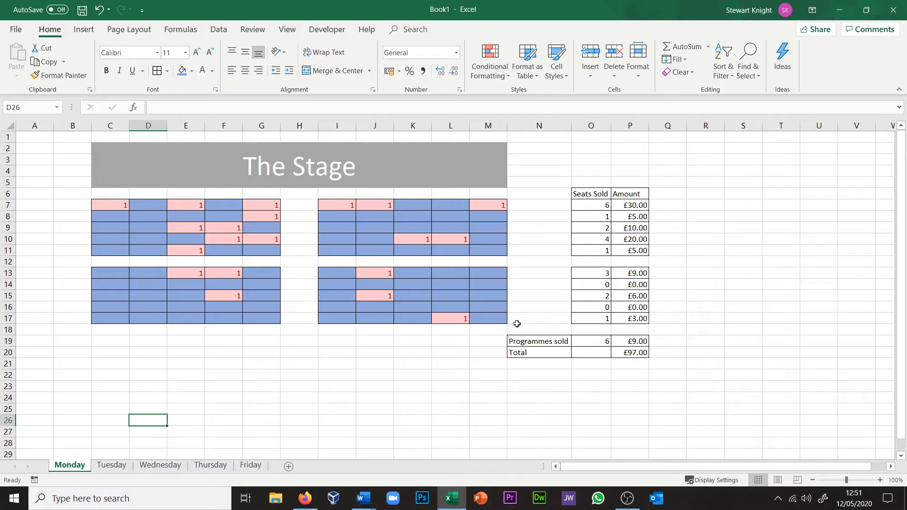
Step: Add a new worksheet named Total and place it after the Friday sheet
click(288, 467)
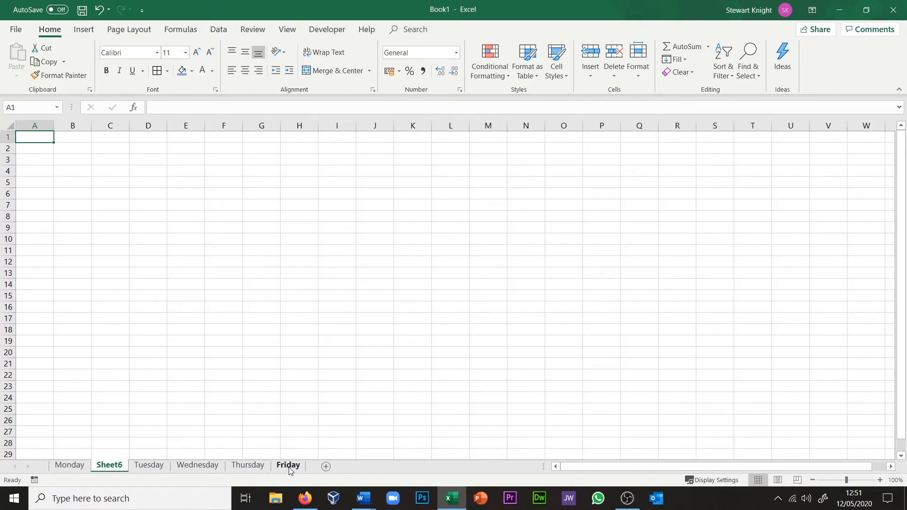
double_click(112, 466)
text(Total)
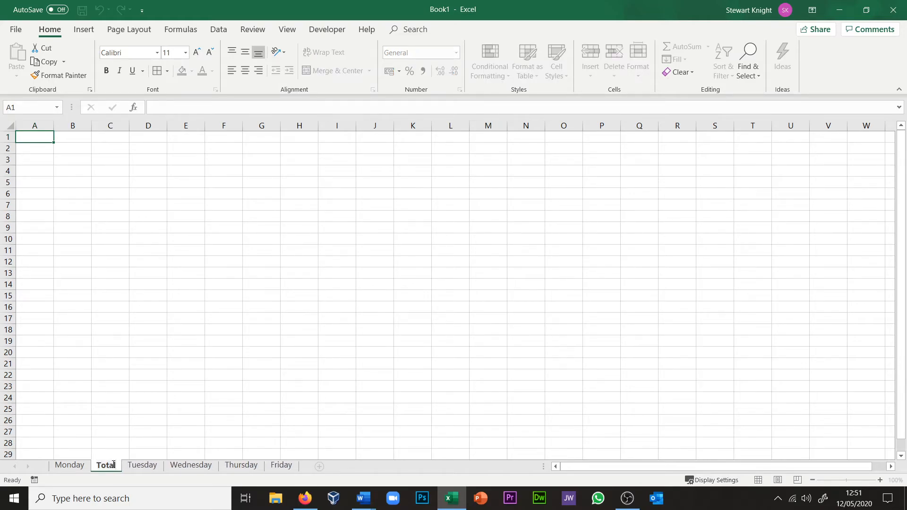
click(147, 433)
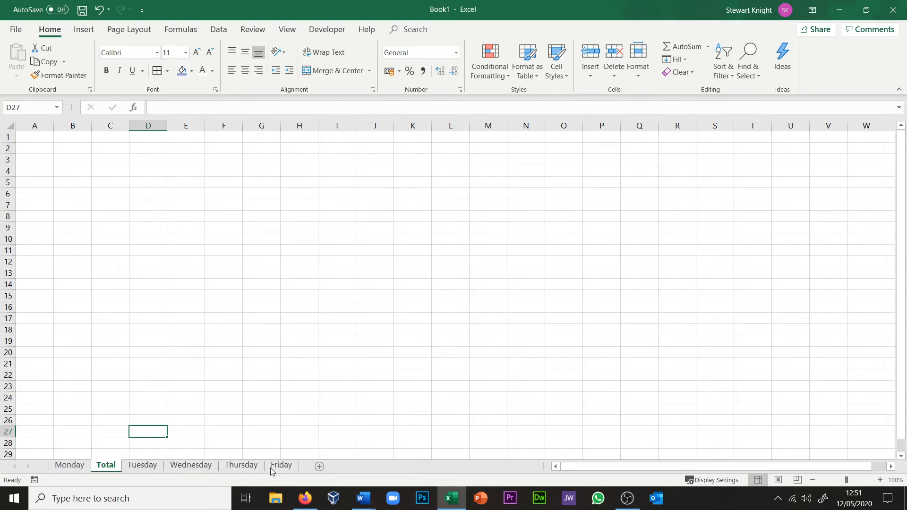
drag(102, 467, 307, 471)
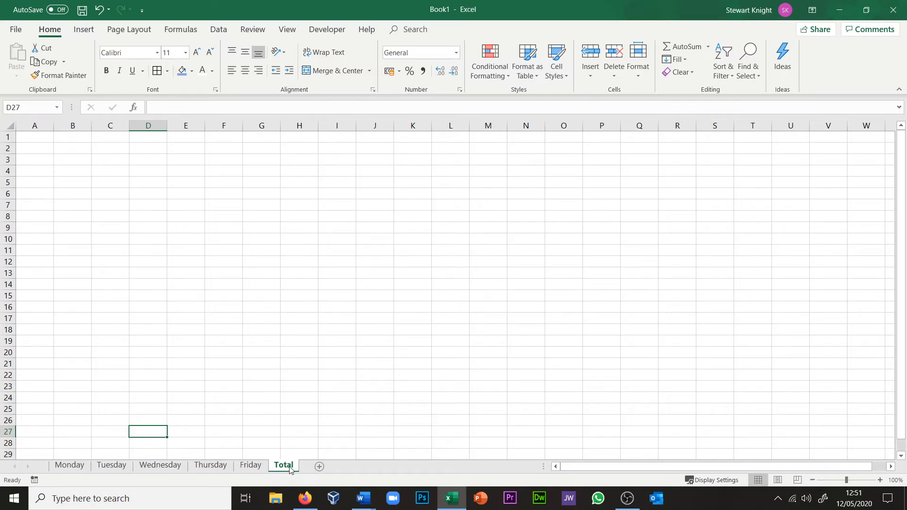
Step: Enter the label Monday in cell E5 of the Total sheet
click(198, 182)
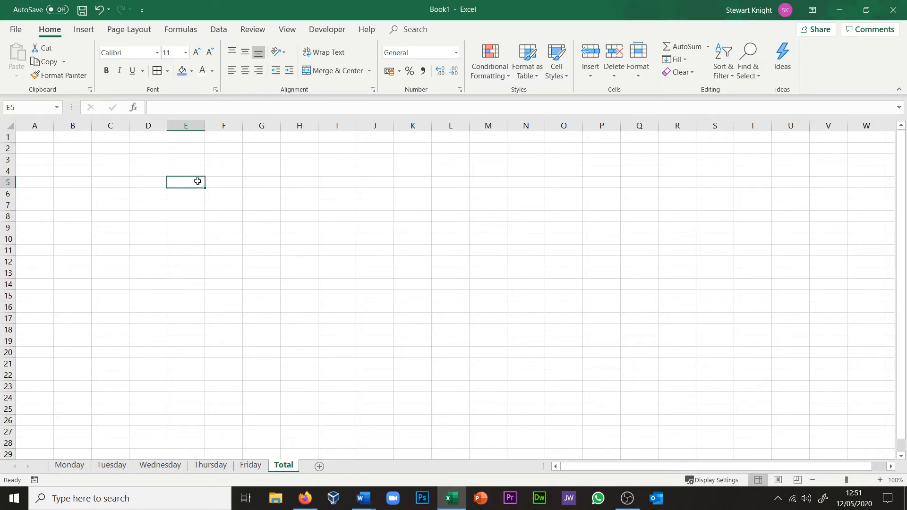
text(Monm)
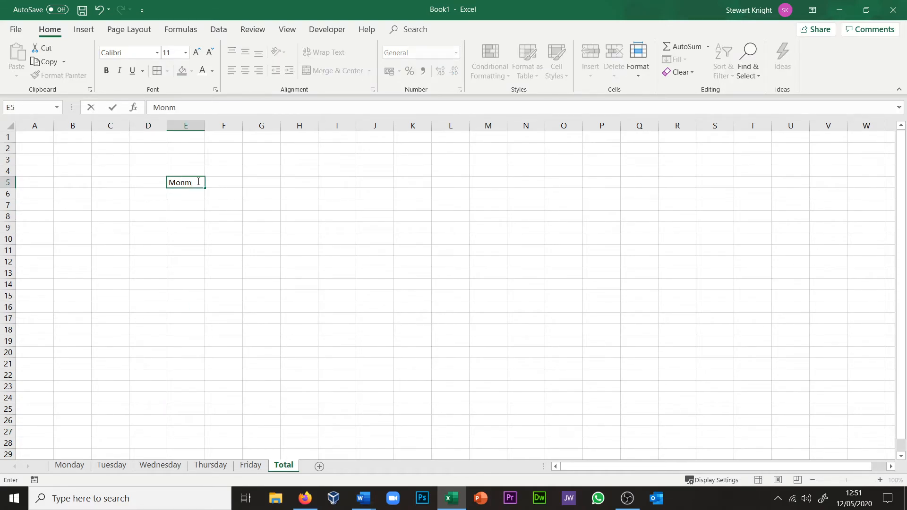
key(Return)
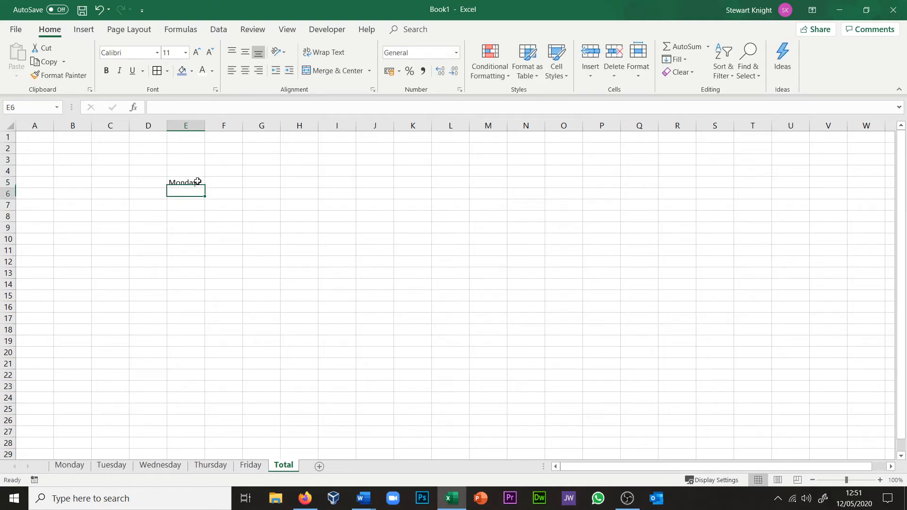
Step: Fill the weekdays Tuesday to Friday down from E5 to E9 and autofit column E to the text
click(197, 182)
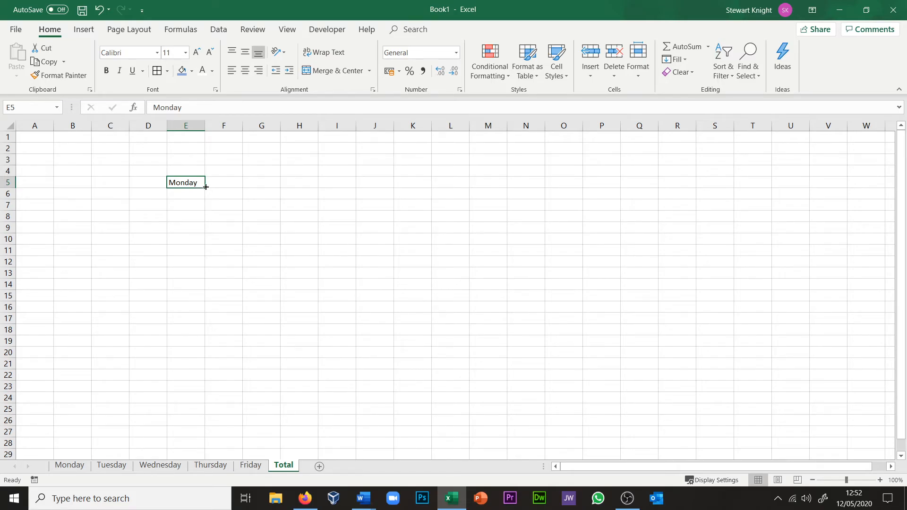
drag(206, 187, 198, 230)
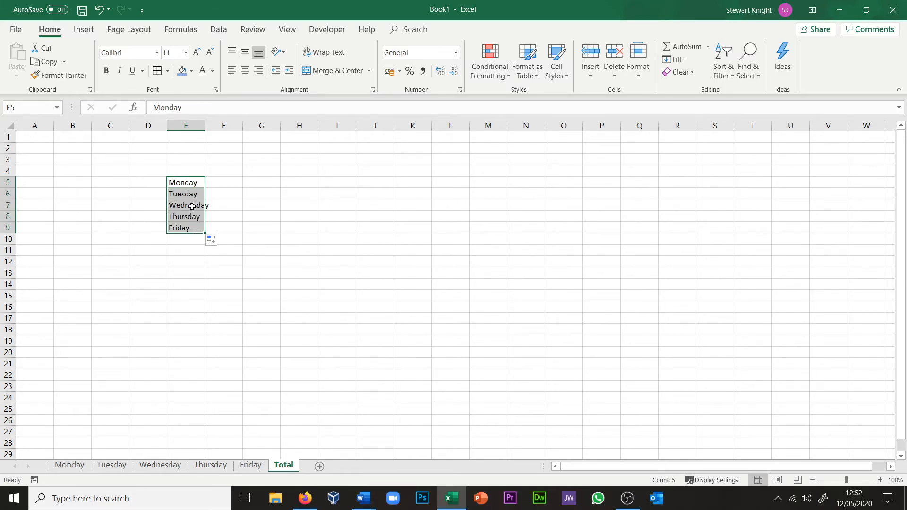
click(238, 205)
double_click(205, 124)
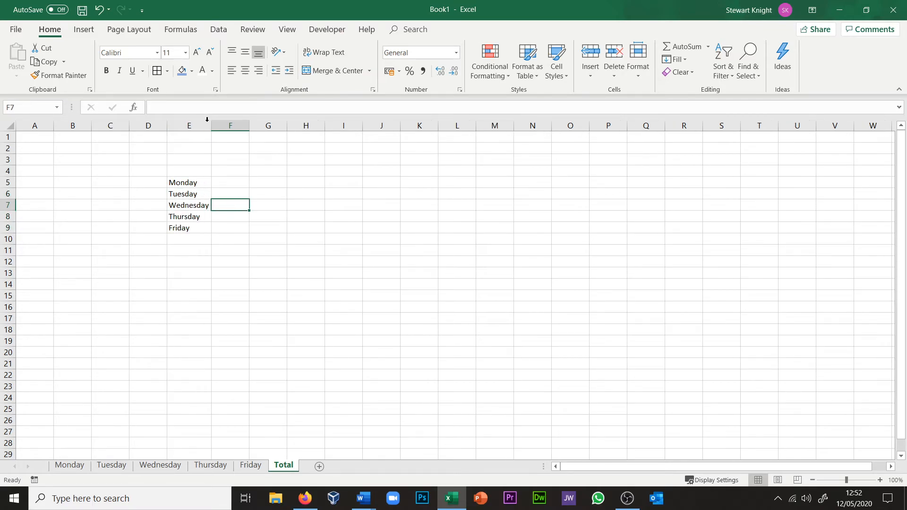
Step: Link F5 beside the Monday label to the takings total in P20 of the Monday sheet
click(223, 183)
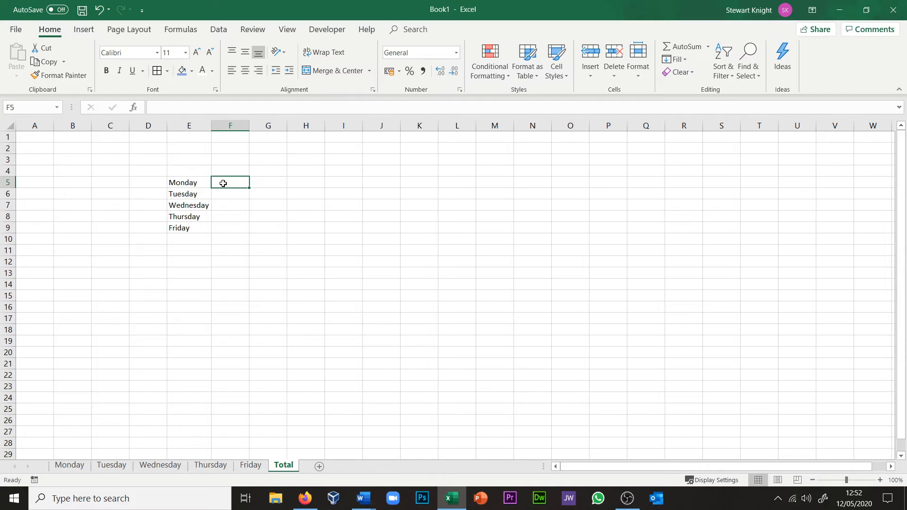
text(=)
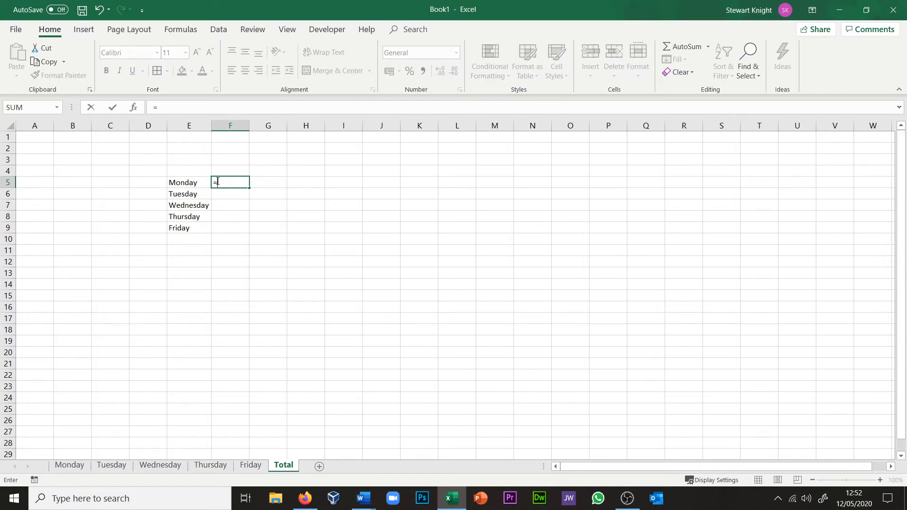
click(68, 464)
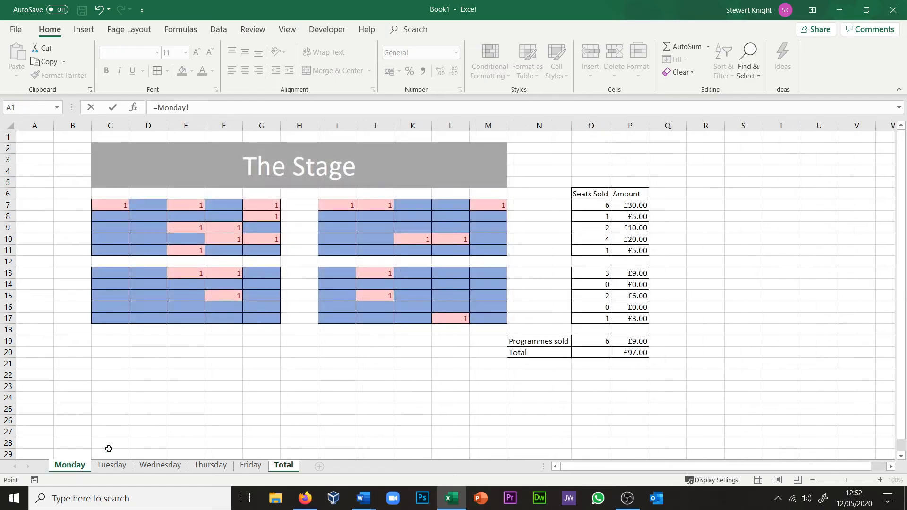
click(637, 351)
key(Return)
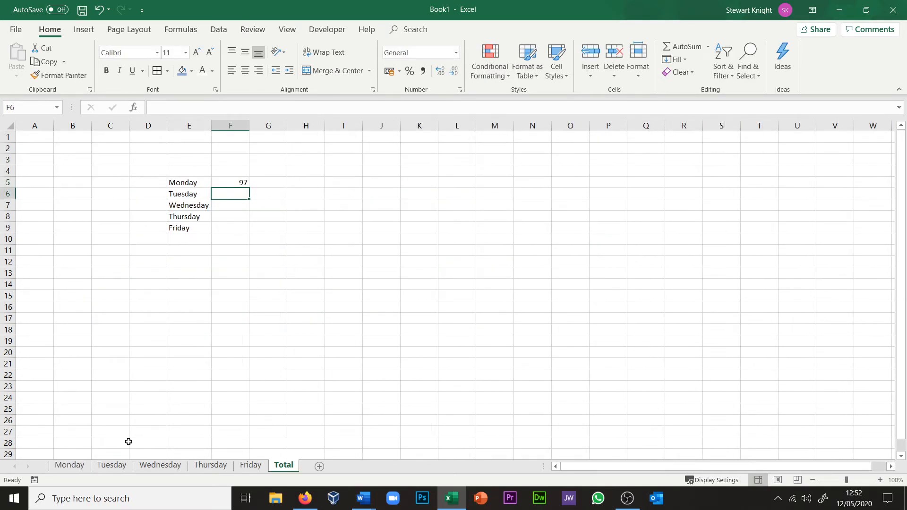
Step: Link F6 beside the Tuesday label to the takings total in P20 of the Tuesday sheet
text(=)
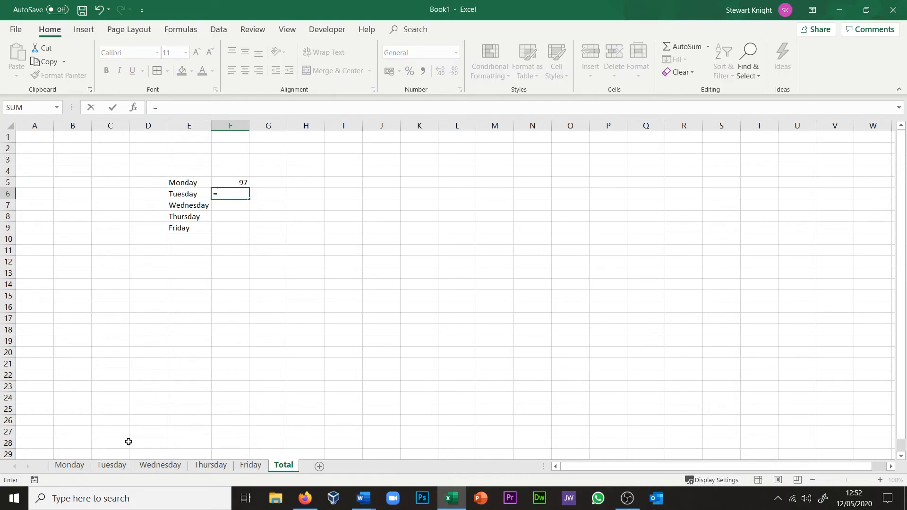
click(111, 465)
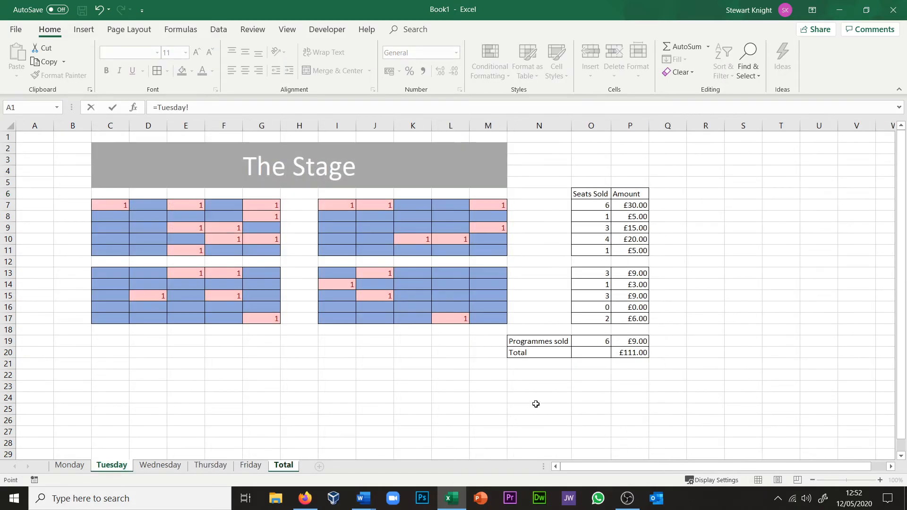
click(634, 353)
key(Return)
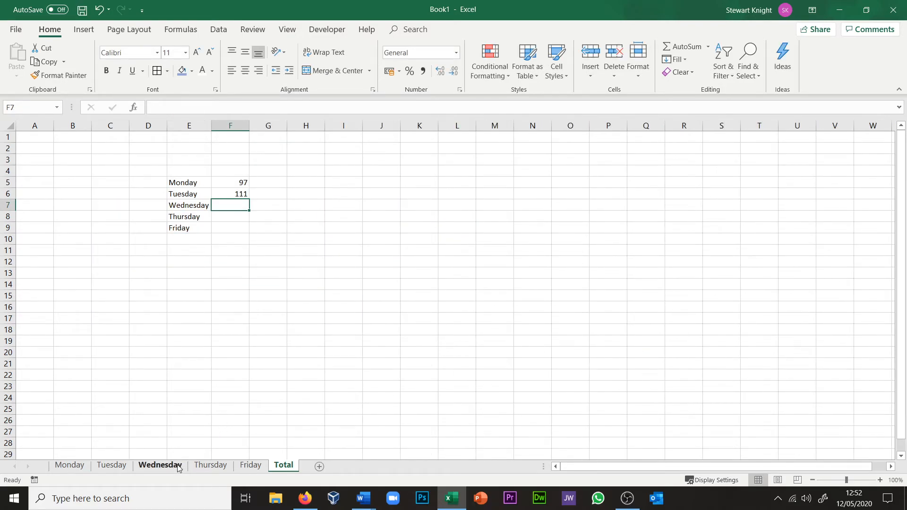
Step: Link F7 beside the Wednesday label to the takings total in P20 of the Wednesday sheet
click(160, 465)
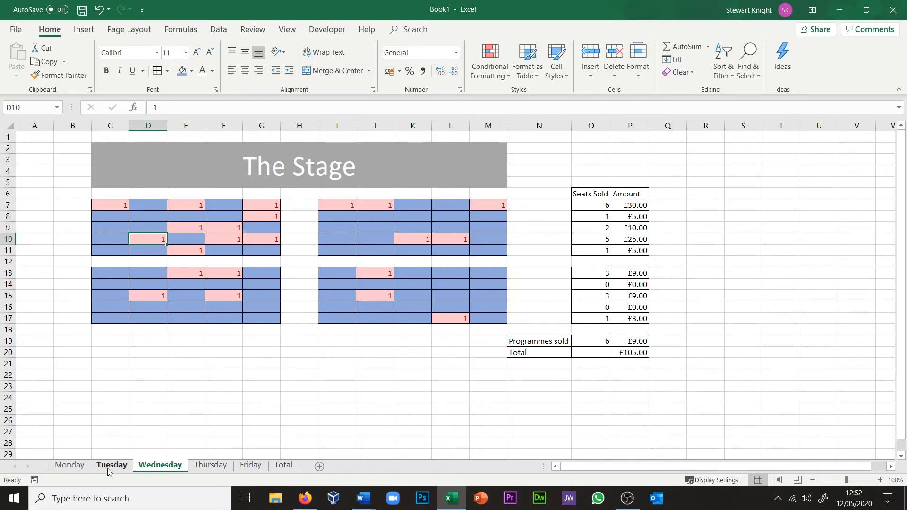
click(283, 465)
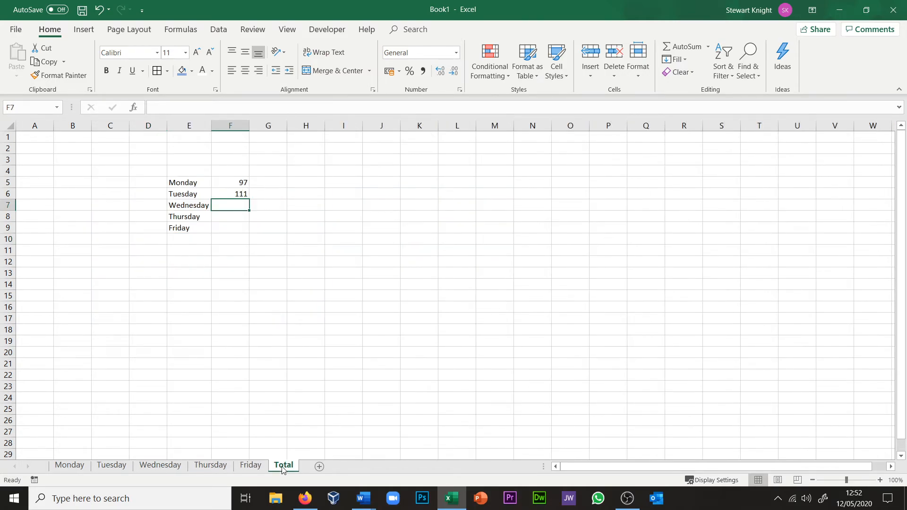
text(=)
click(159, 465)
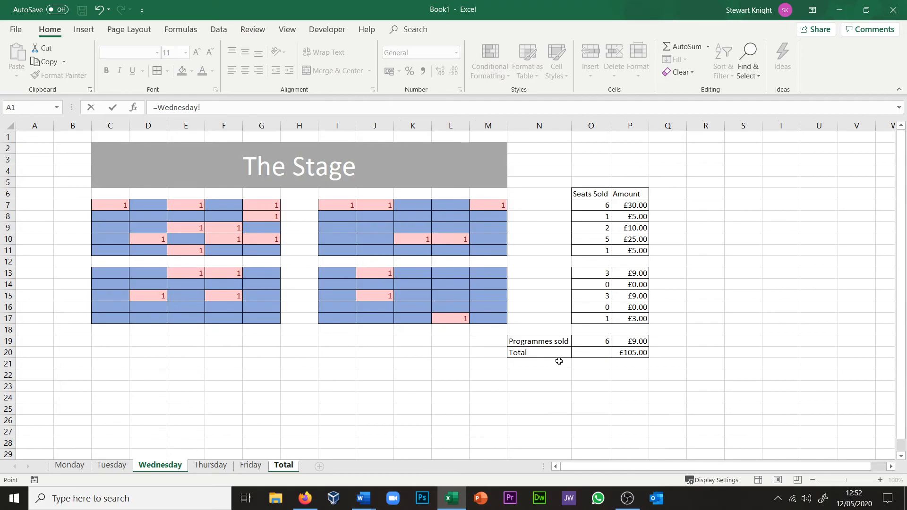
click(629, 355)
key(Return)
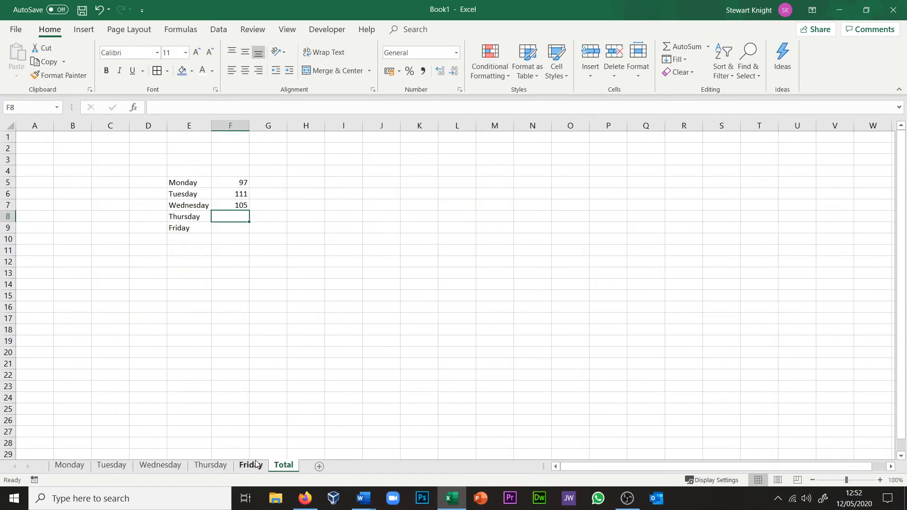
Step: Link F8 beside the Thursday label to the takings total in P20 of the Thursday sheet
text(=)
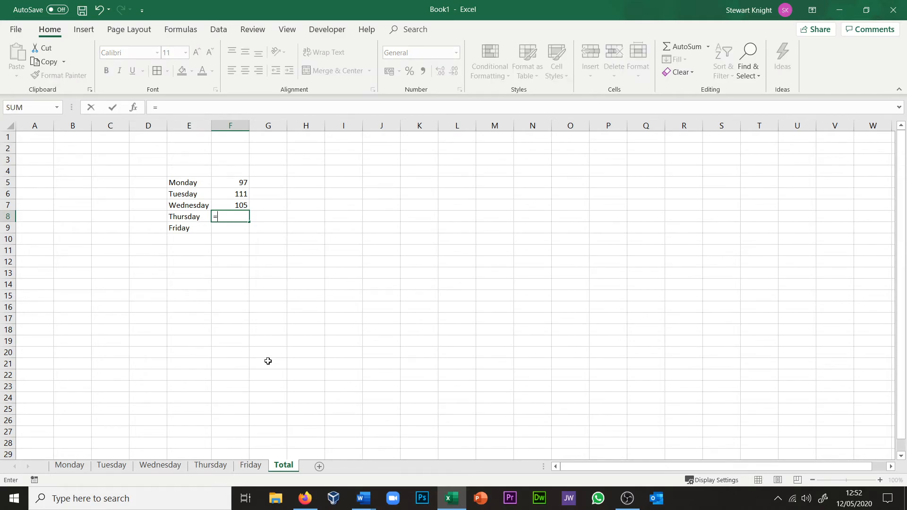
click(210, 465)
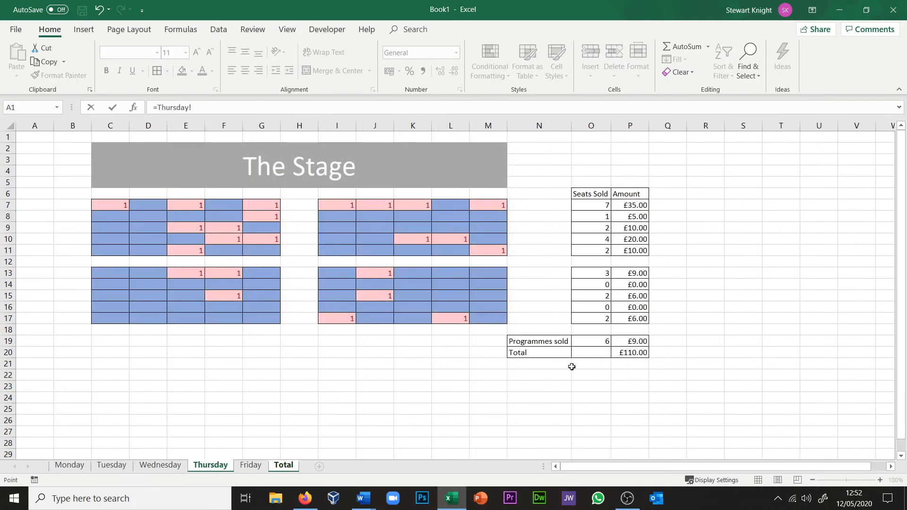
click(627, 352)
key(Return)
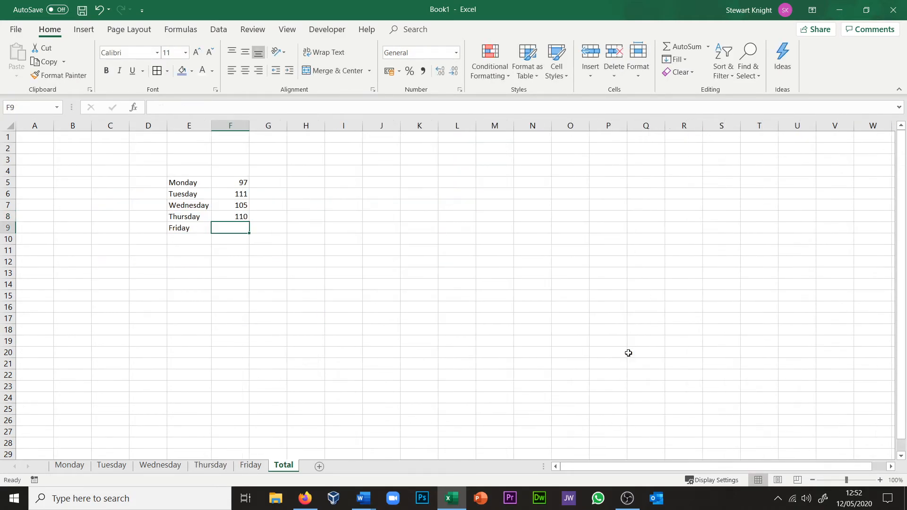
Step: Link F9 beside the Friday label to the takings total in P20 of the Friday sheet
text(=)
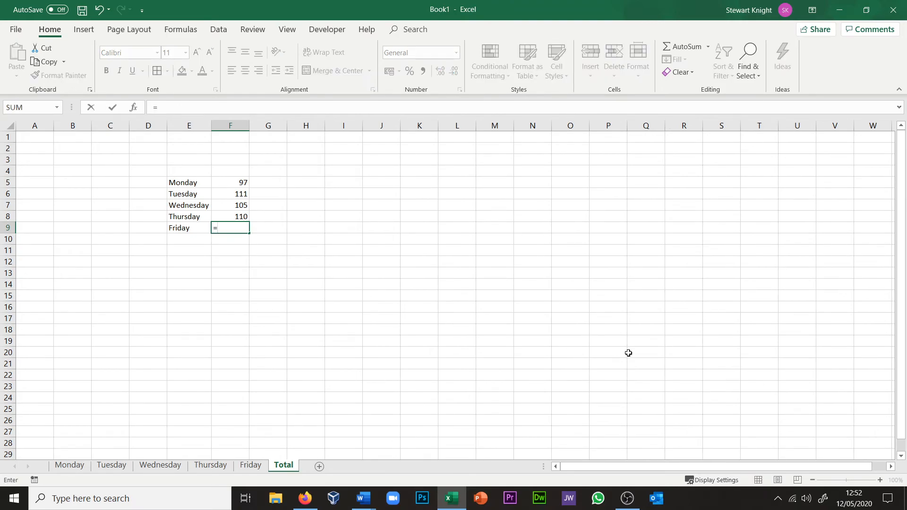
click(251, 465)
click(626, 353)
key(Return)
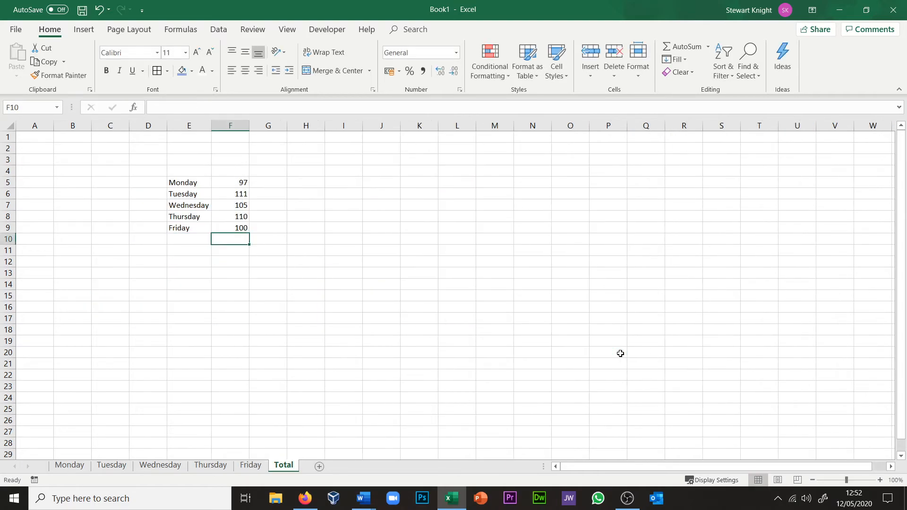
click(258, 292)
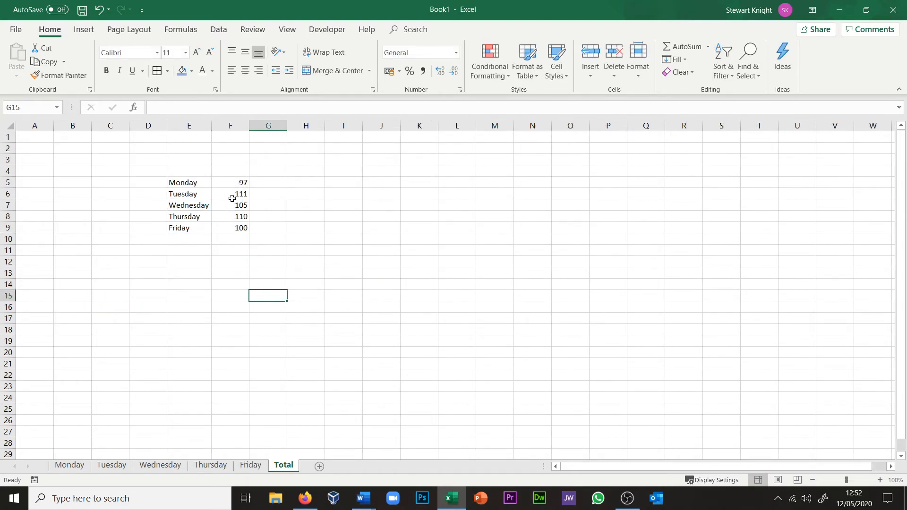
Step: Enter the label Total in E11 and sum the daily takings in F11 with AutoSum
click(182, 249)
text(T)
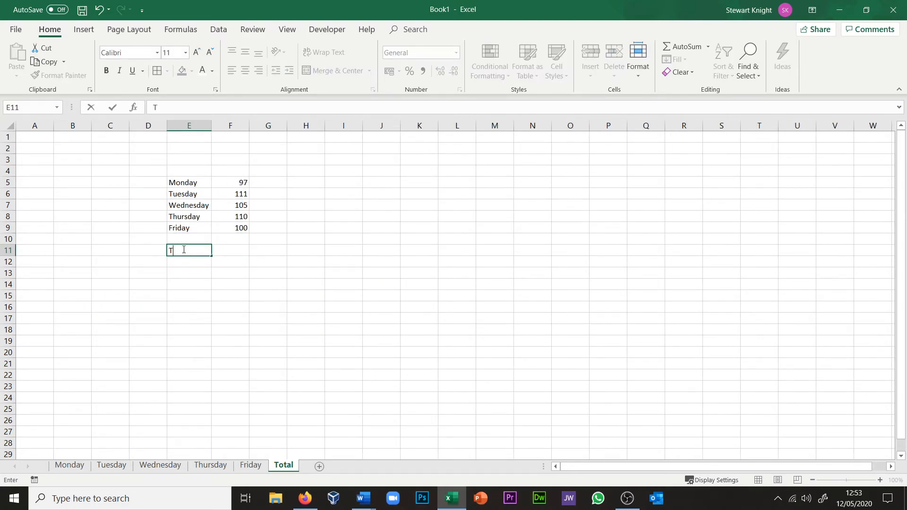
text(otal)
key(Tab)
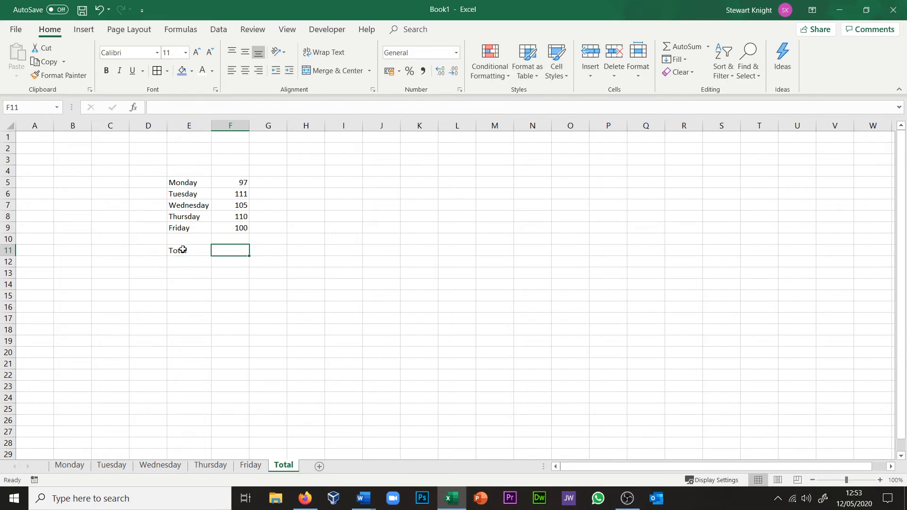
drag(240, 181, 235, 246)
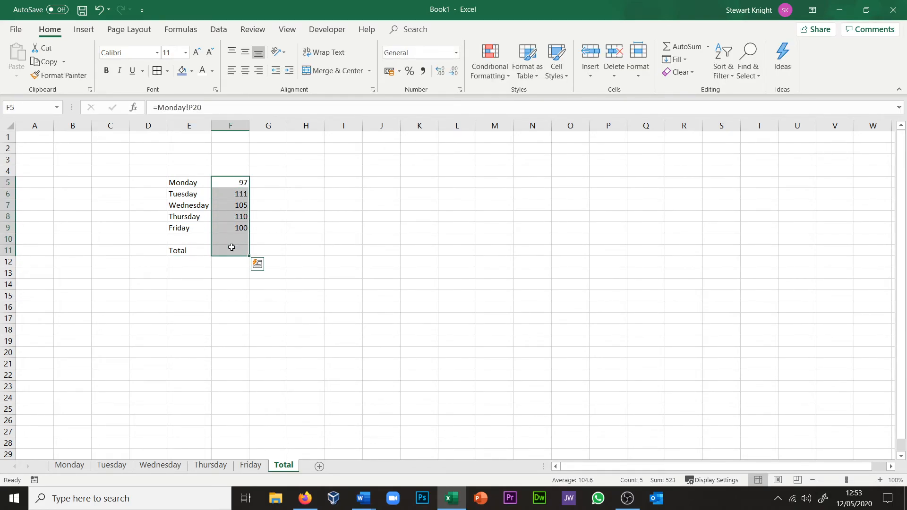
click(681, 46)
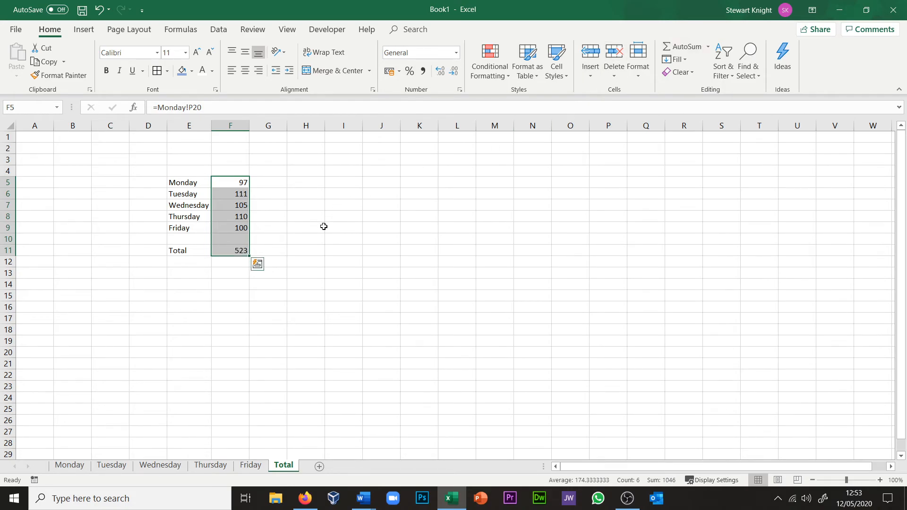
Step: Apply all borders to the summary range E5:F11
click(319, 263)
drag(180, 182, 239, 251)
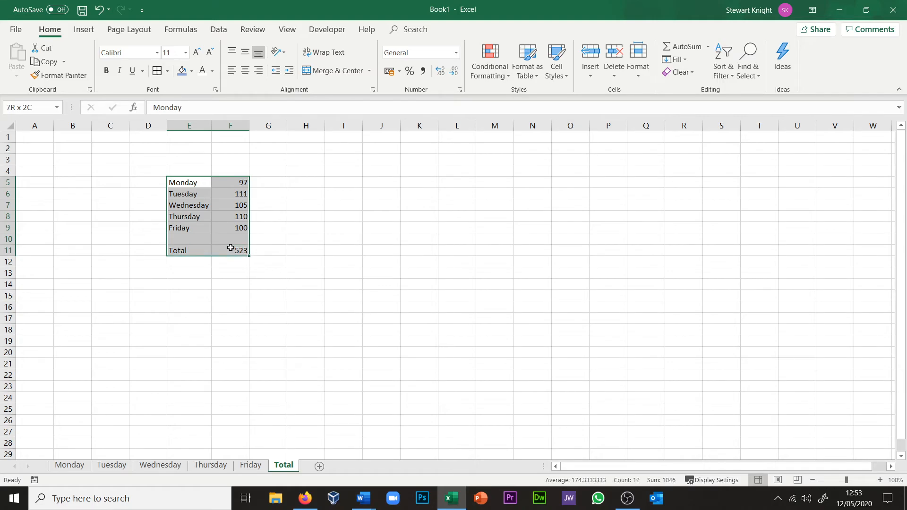
click(158, 71)
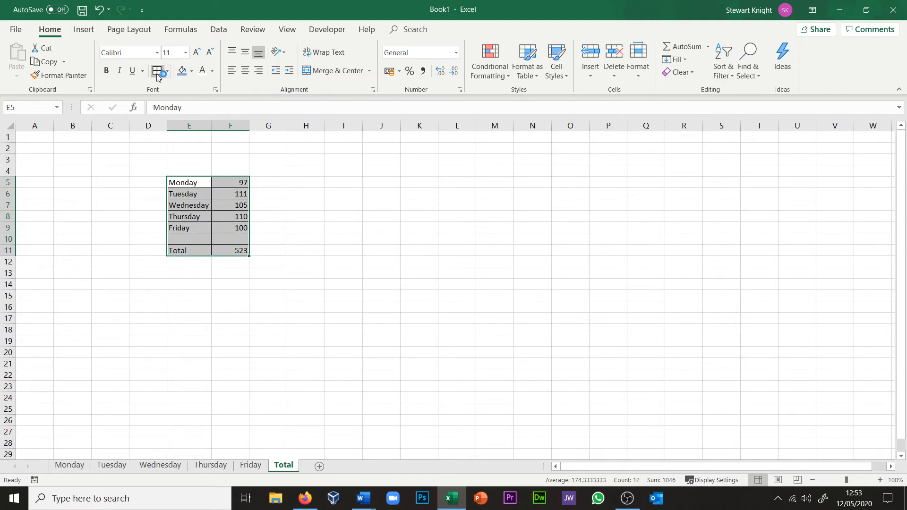
Step: Add the headings Day in E4 and Amount in F4, and apply all borders to both cells
click(184, 170)
text(Day)
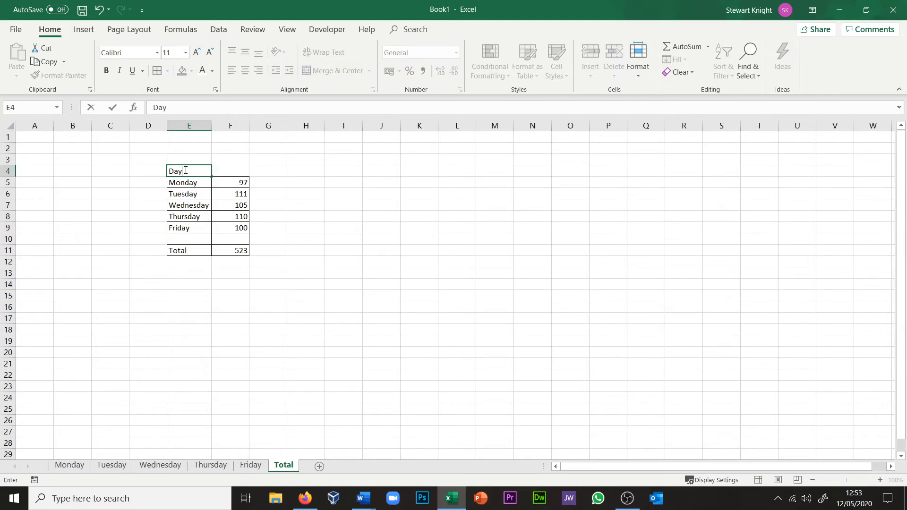
key(Tab)
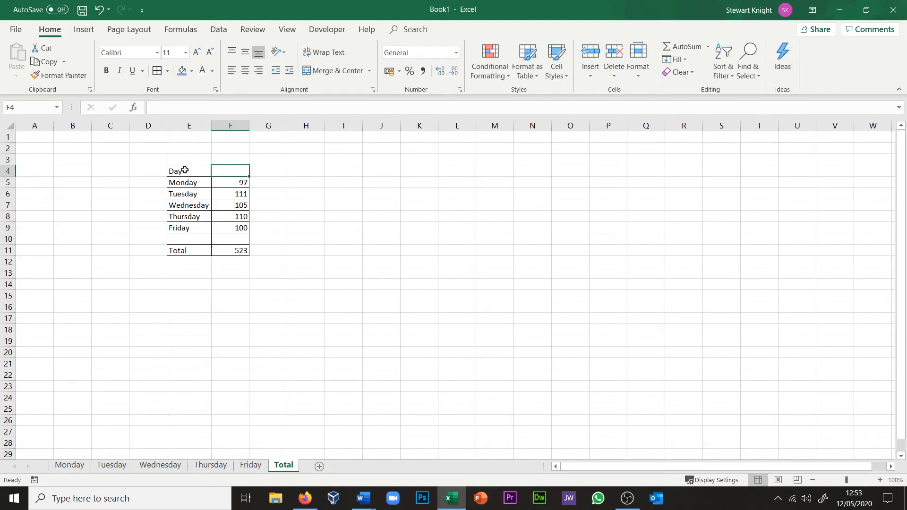
text(M)
key(BackSpace)
text(Amount)
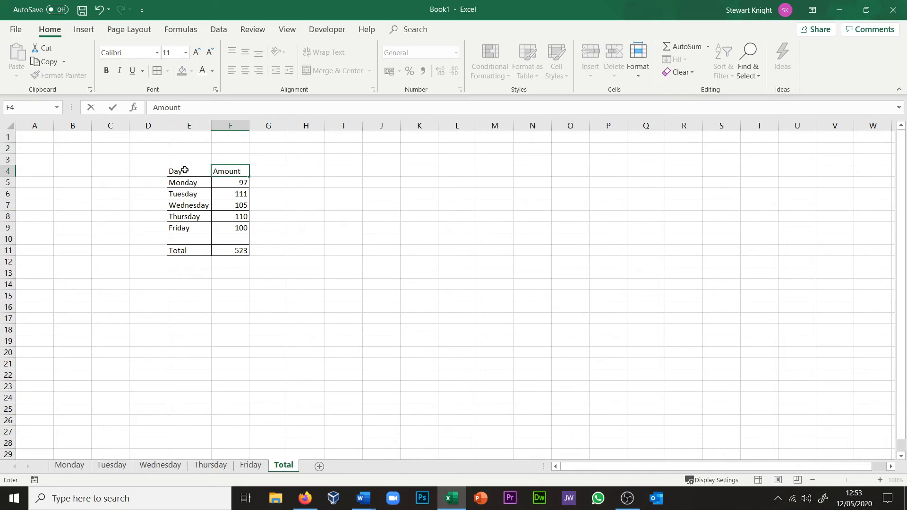
drag(185, 170, 239, 171)
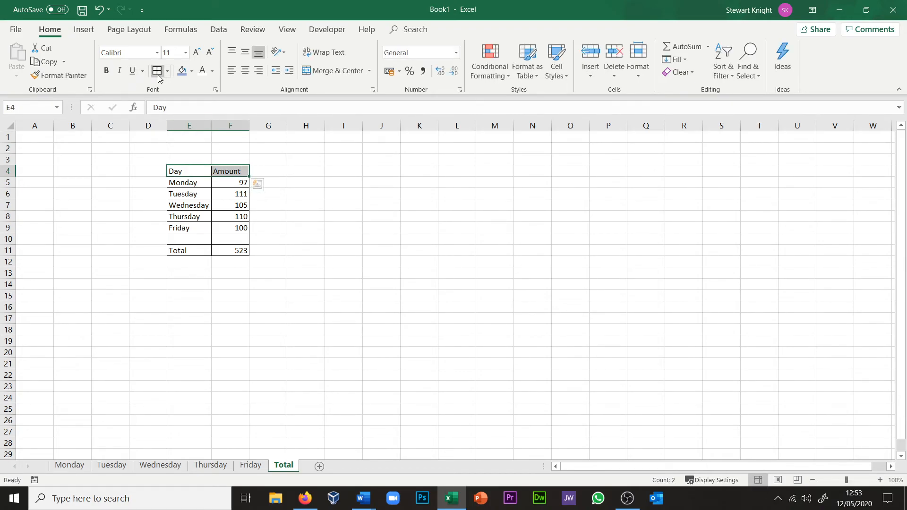
click(341, 217)
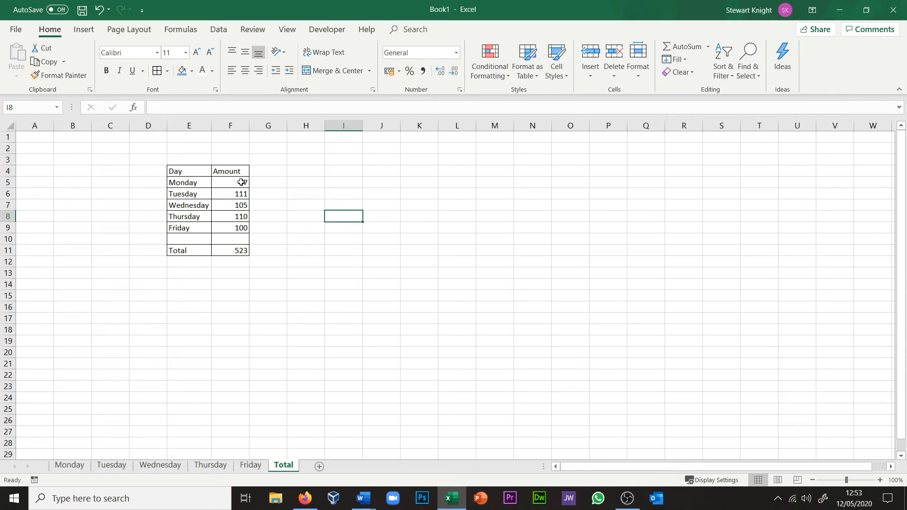
Step: Format the amounts in F5:F11 of the summary table as Currency
drag(241, 182, 241, 248)
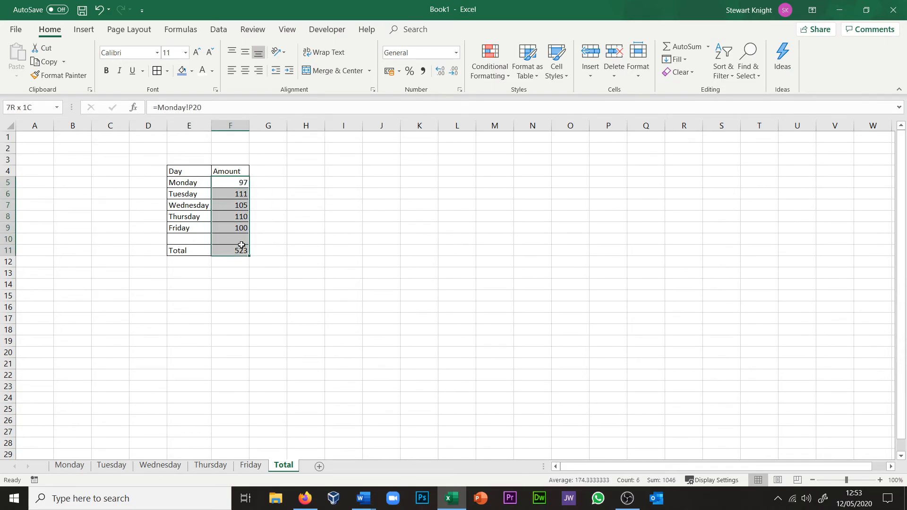
click(456, 55)
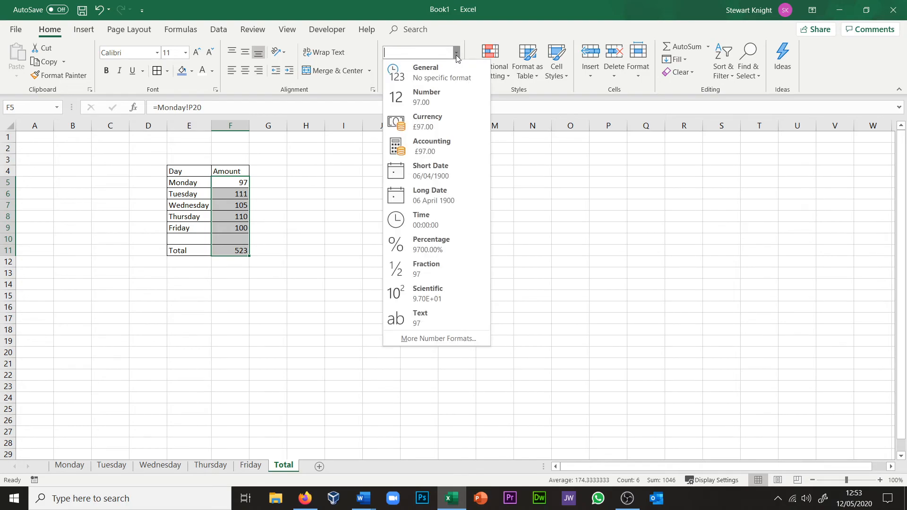
click(458, 116)
click(334, 227)
Step: Compare the takings total on the Thursday sheet with the Thursday amount on the Total sheet
click(211, 464)
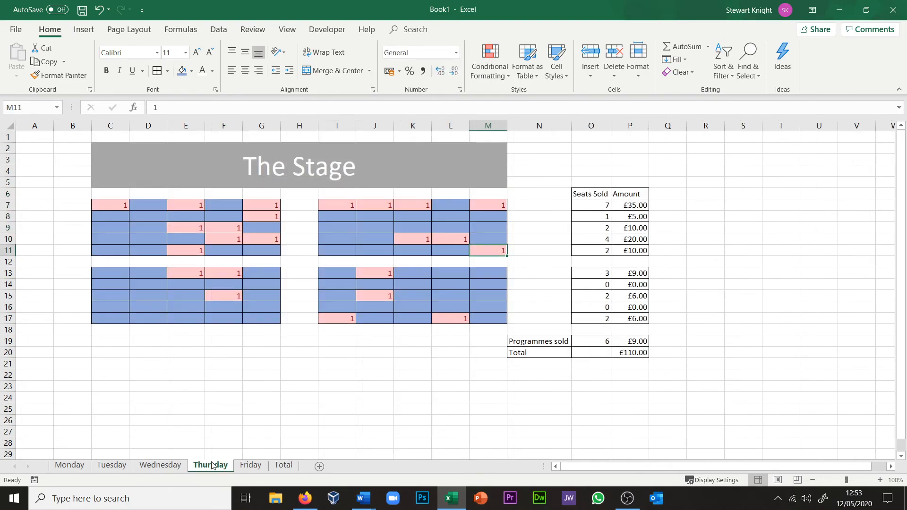
click(283, 465)
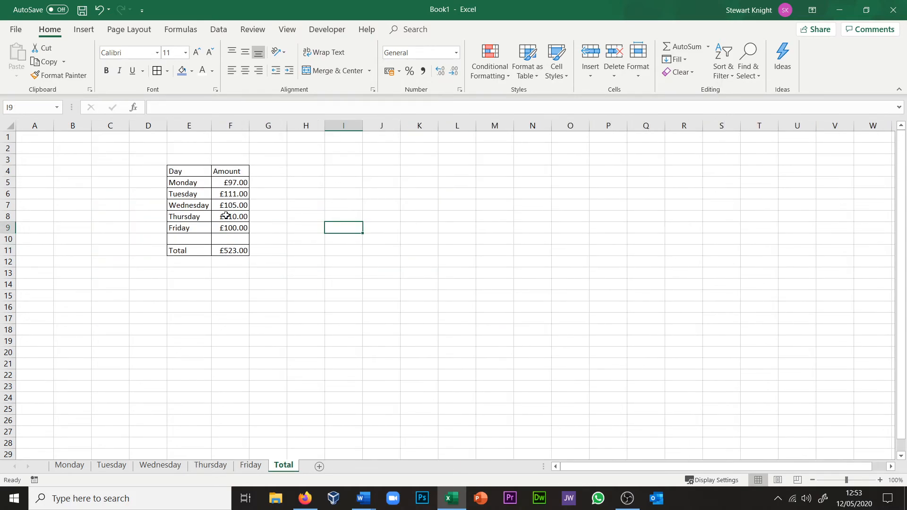
Step: Insert a 3-D Column chart of the Monday–Friday amounts in E5:F9 on the Total sheet
click(336, 280)
click(291, 196)
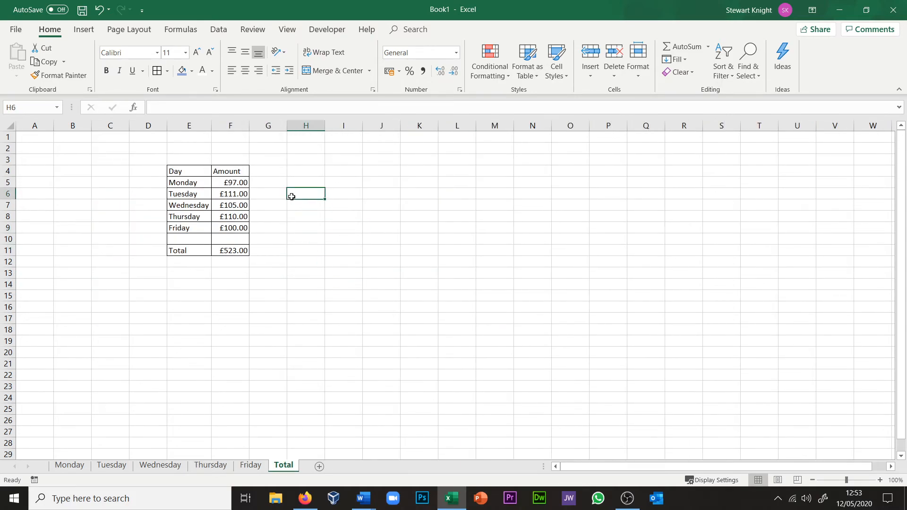
click(190, 182)
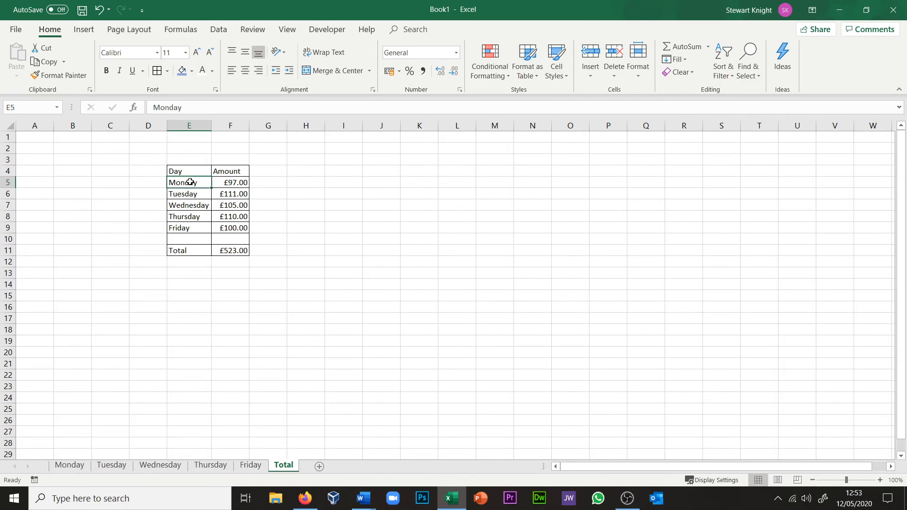
shift+click(238, 230)
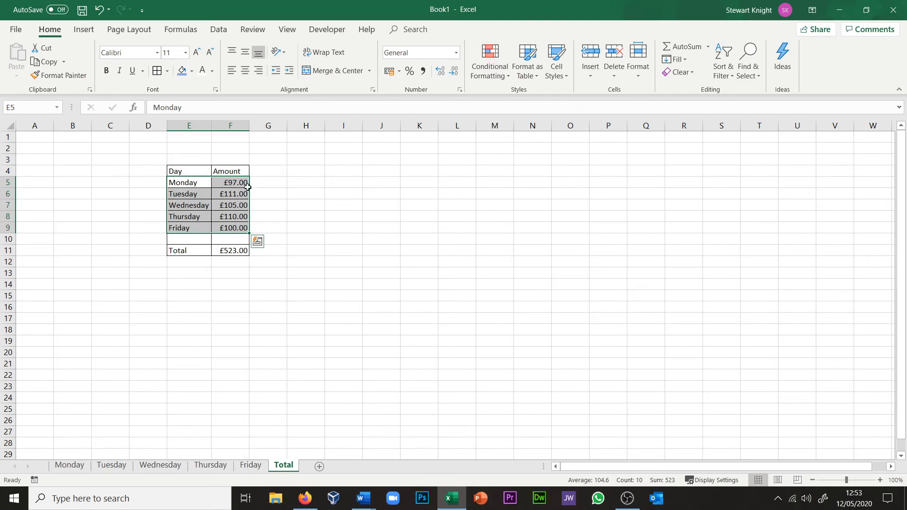
click(85, 30)
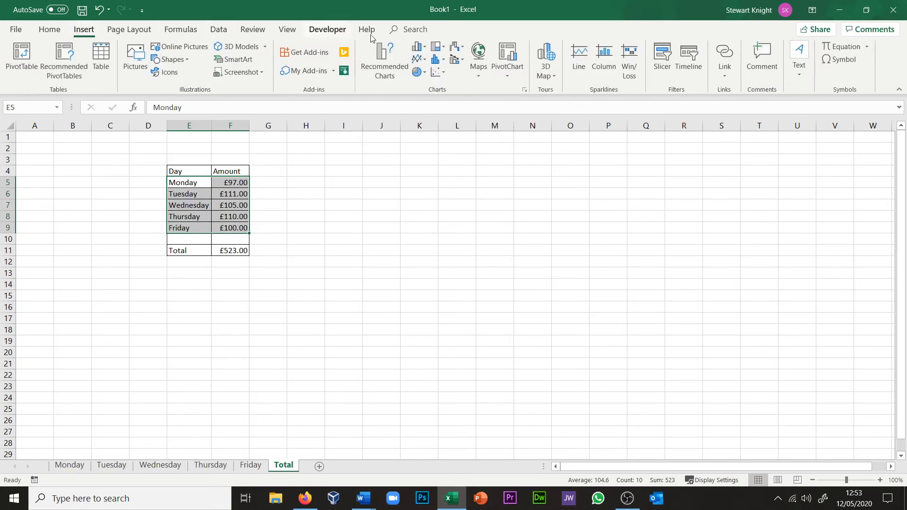
click(418, 47)
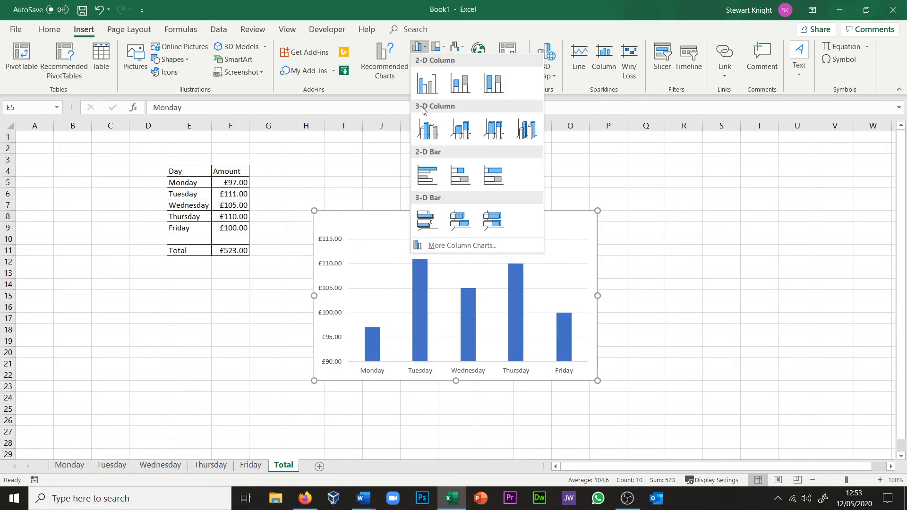
click(535, 135)
click(687, 209)
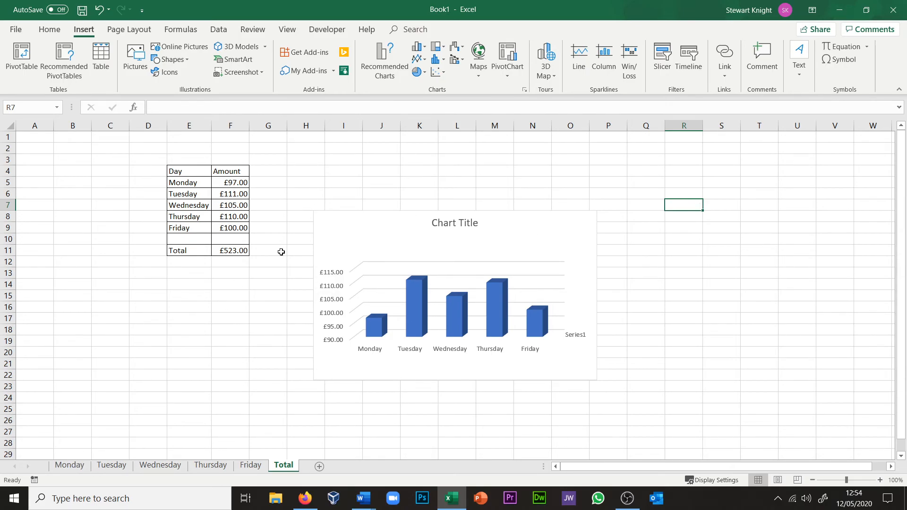
Step: Clear the sold seats from the two front seating blocks, C7:G11 and I7:M11, on the Monday sheet
mouse_move(382, 324)
click(69, 465)
click(121, 206)
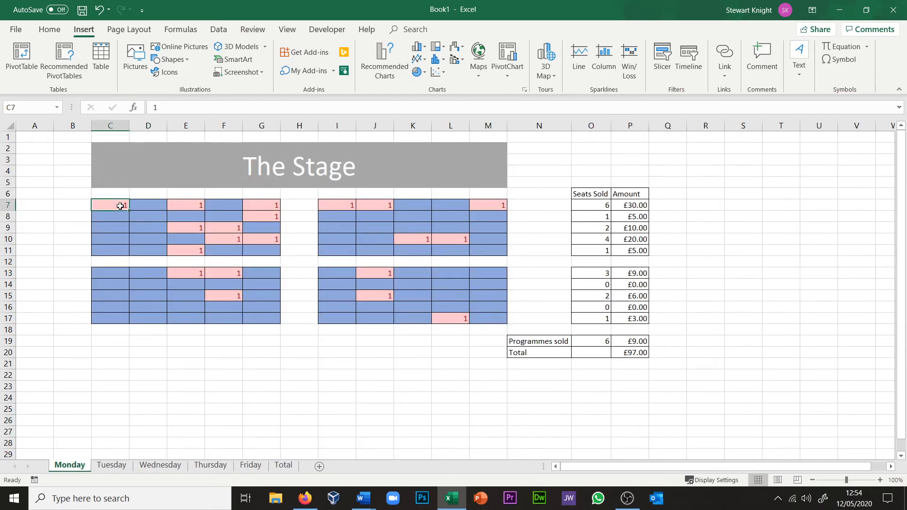
shift+click(275, 255)
right_click(275, 254)
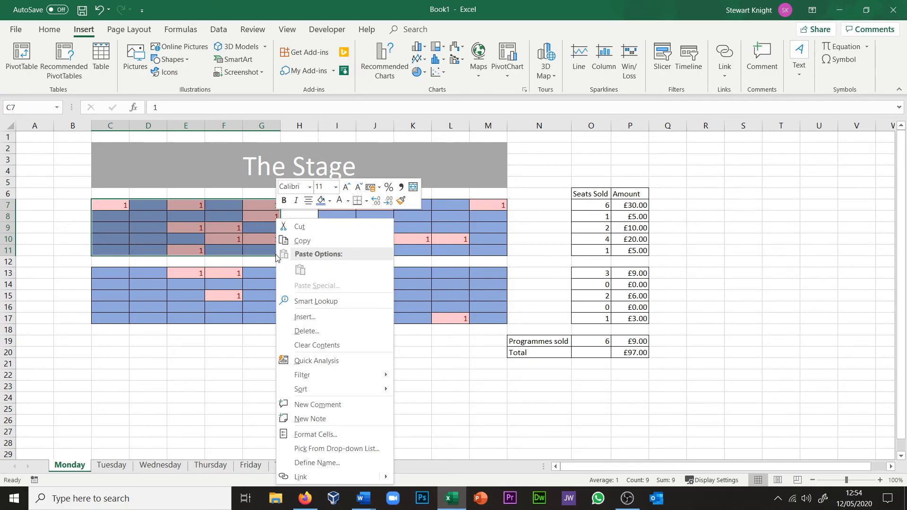
click(311, 345)
drag(350, 204, 481, 254)
right_click(481, 255)
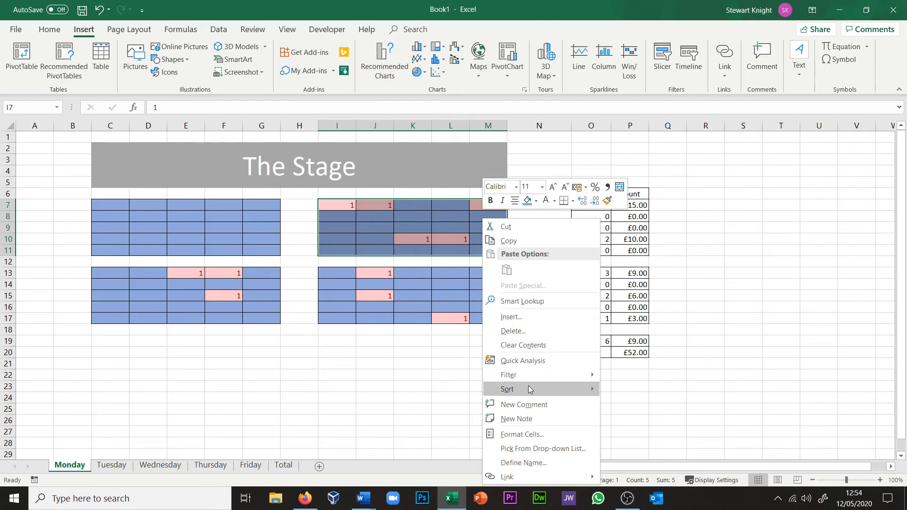
click(523, 345)
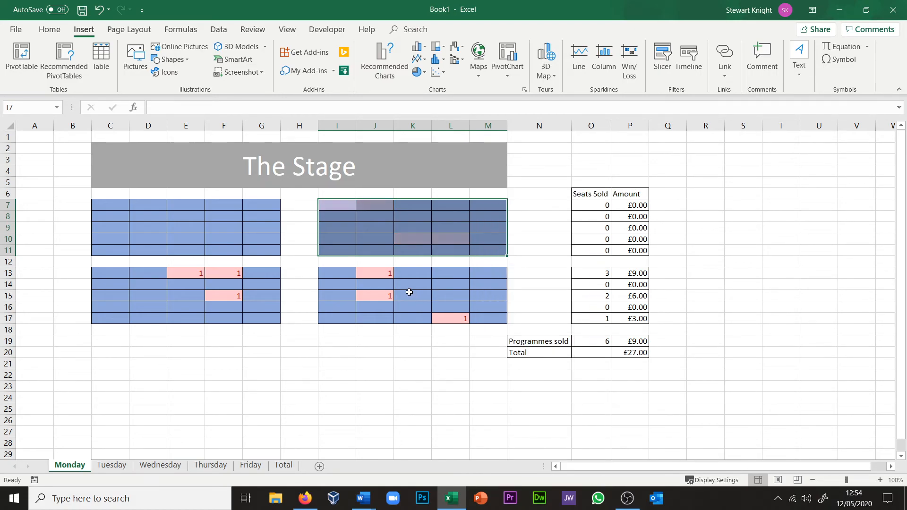
Step: Clear the sold seats from the two rear seating blocks, I13:M17 and C13:G17, on the Monday sheet
click(323, 272)
shift+click(486, 317)
right_click(487, 321)
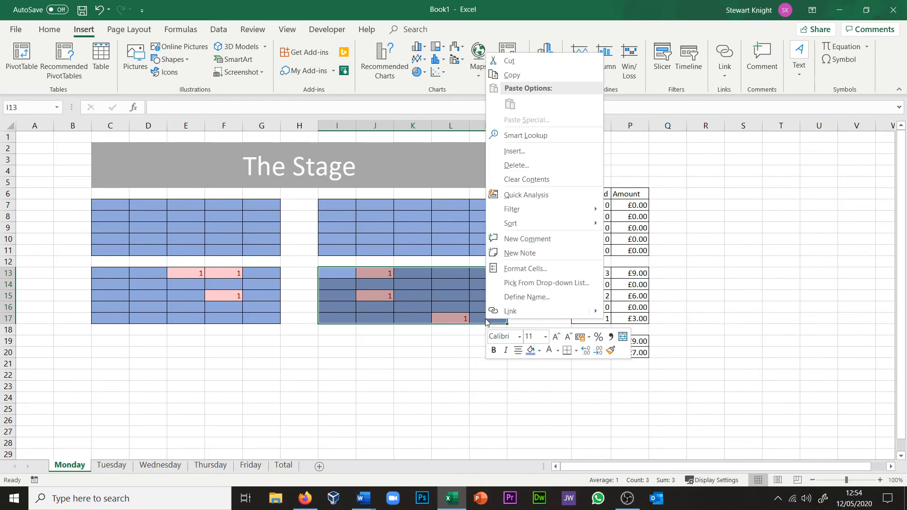
click(533, 180)
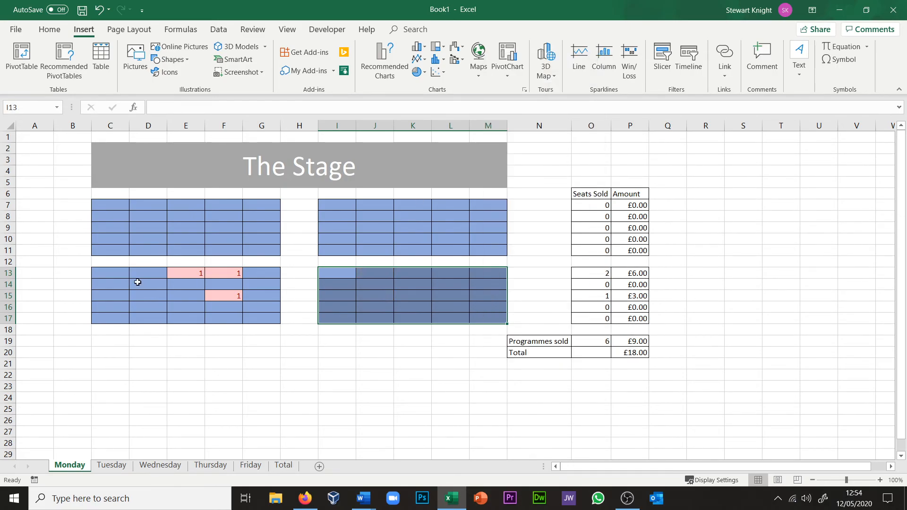
click(116, 271)
shift+click(262, 316)
right_click(265, 320)
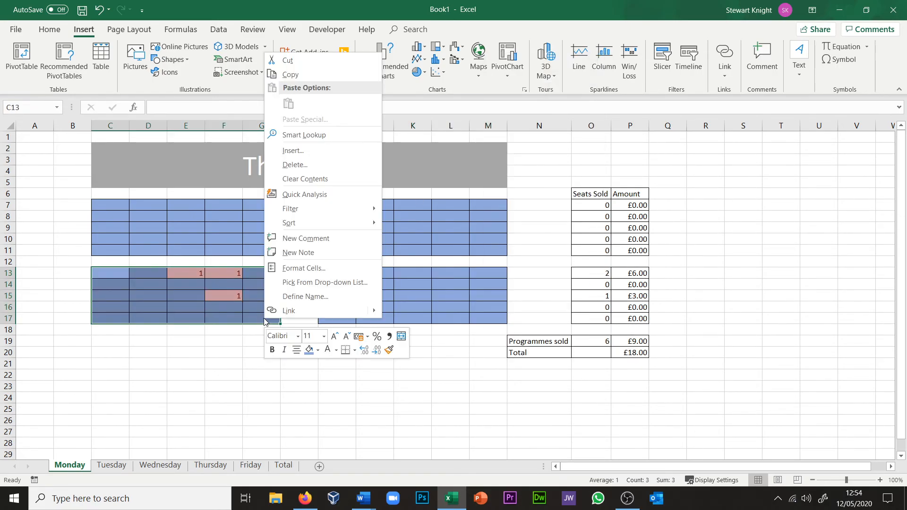
click(311, 180)
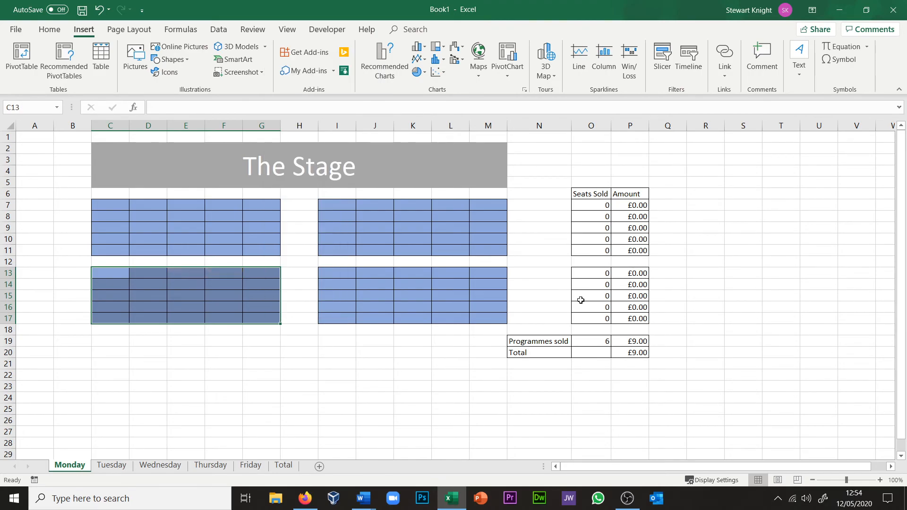
Step: Set Monday's programmes sold to 0 and check the chart on the Total sheet
click(593, 342)
text(0)
key(Return)
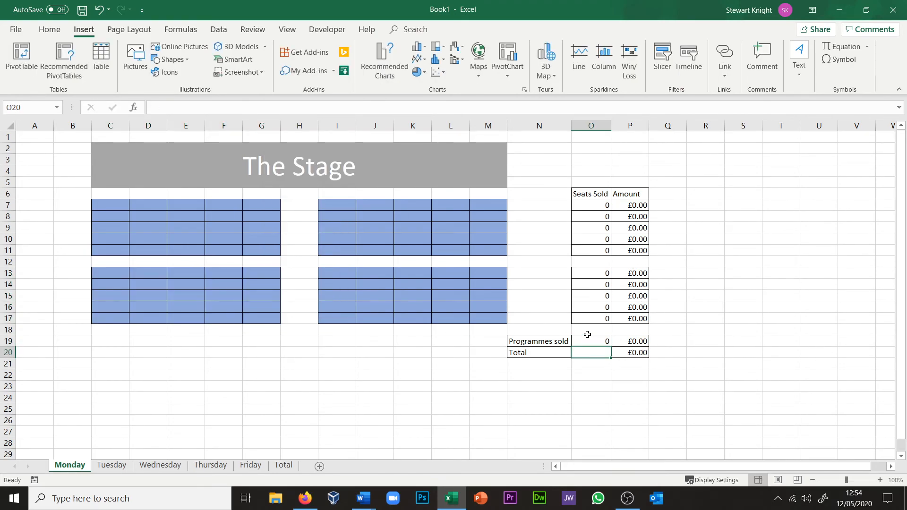
click(284, 466)
mouse_move(384, 335)
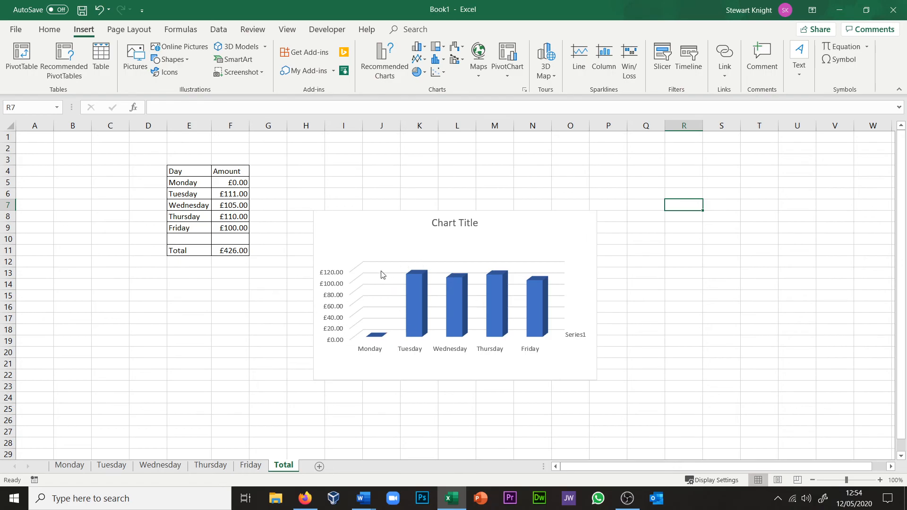
Step: Change the chart's title to "School Play Sales"
click(449, 223)
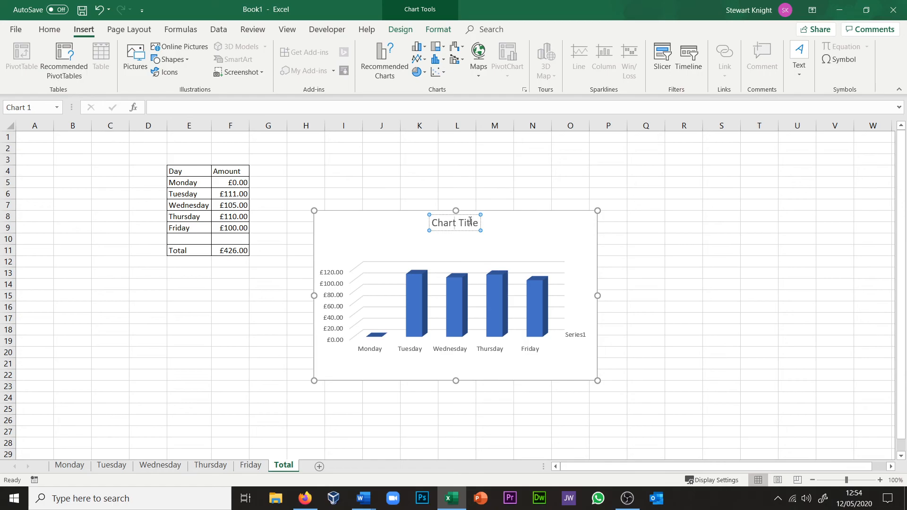
key(BackSpace)
key(BackSpace)
key(BackSpace)
key(BackSpace)
key(BackSpace)
key(BackSpace)
key(BackSpace)
key(BackSpace)
key(BackSpace)
key(BackSpace)
key(BackSpace)
text(School Play)
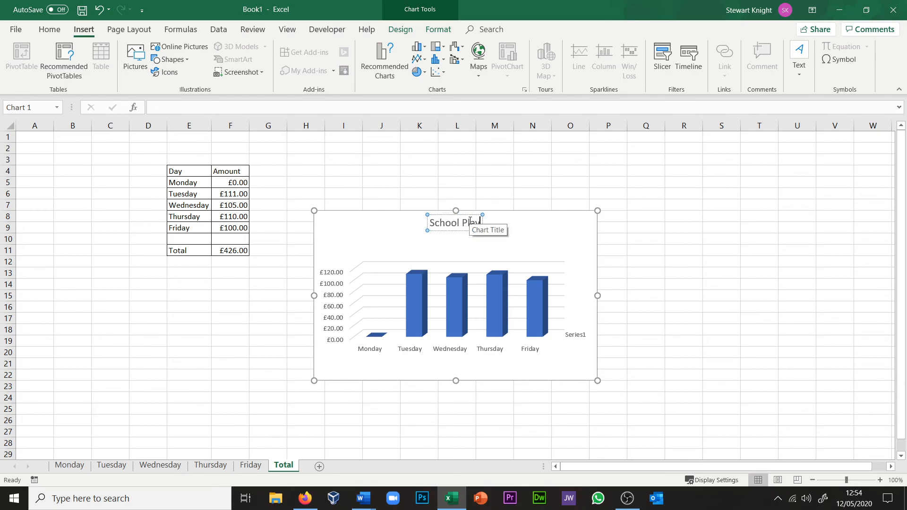
text( Sales)
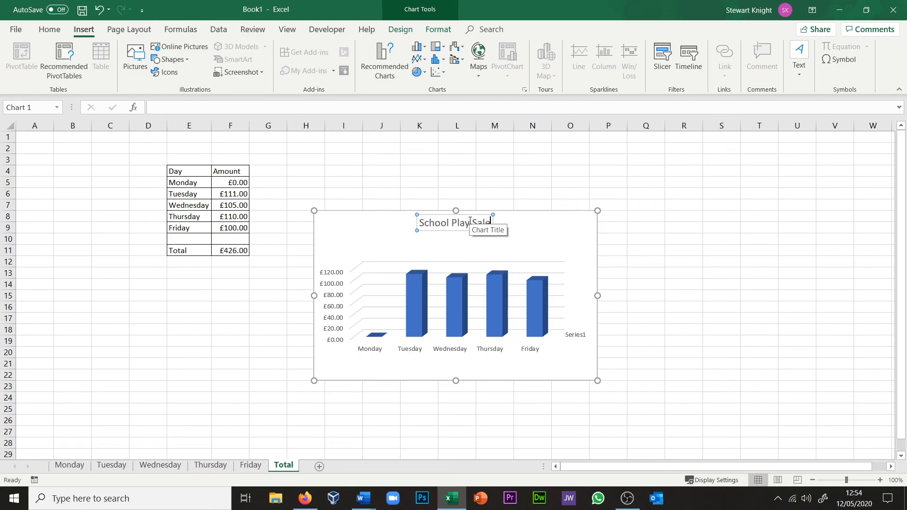
click(538, 220)
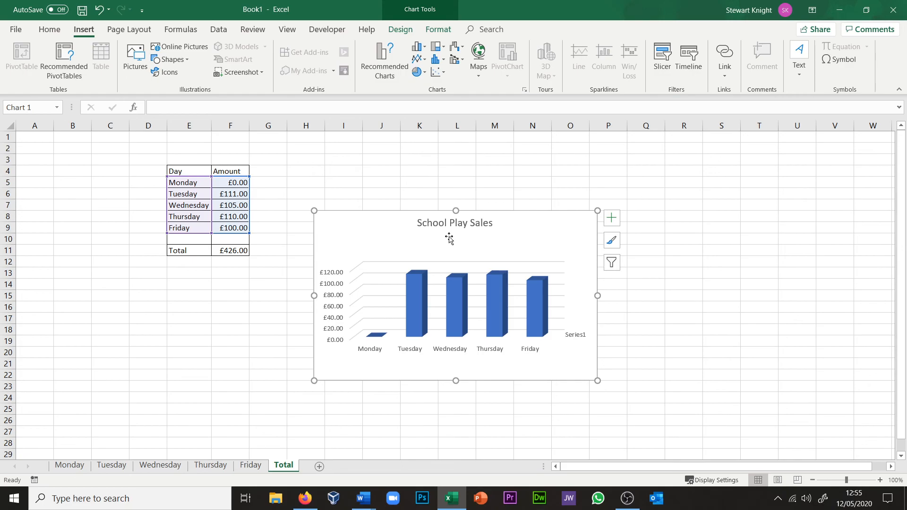
Step: Copy the School Play Sales chart and paste it into a new blank Word document
click(43, 32)
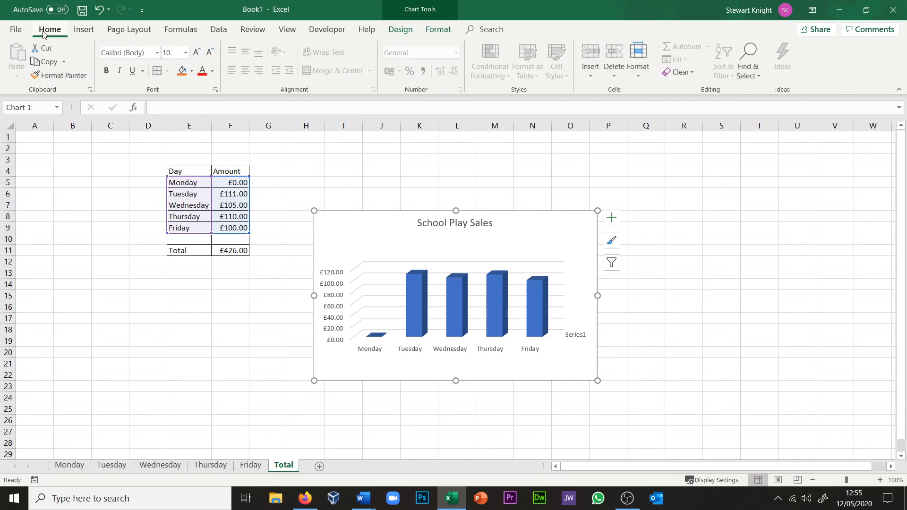
click(49, 62)
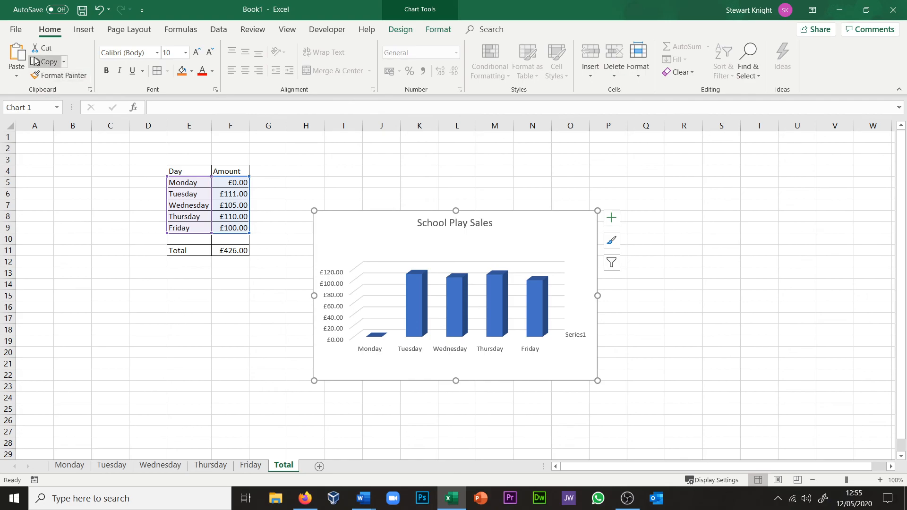
click(368, 497)
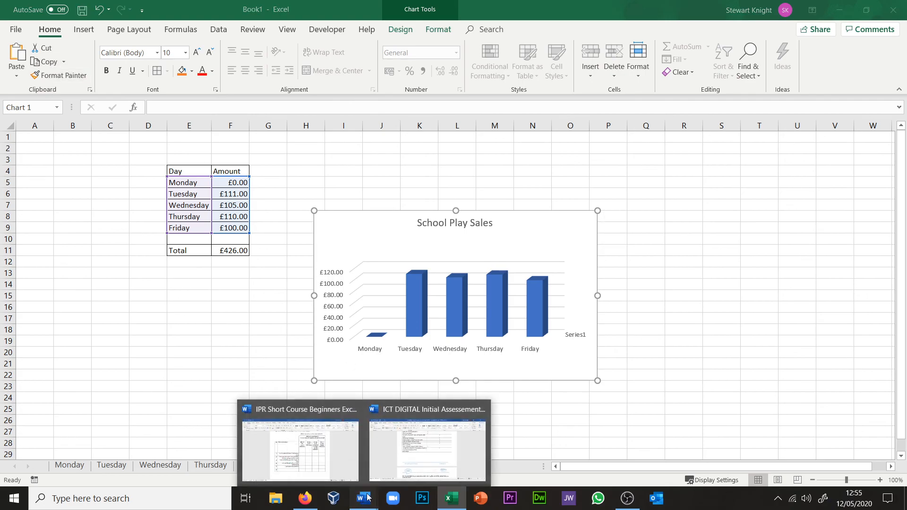
right_click(365, 498)
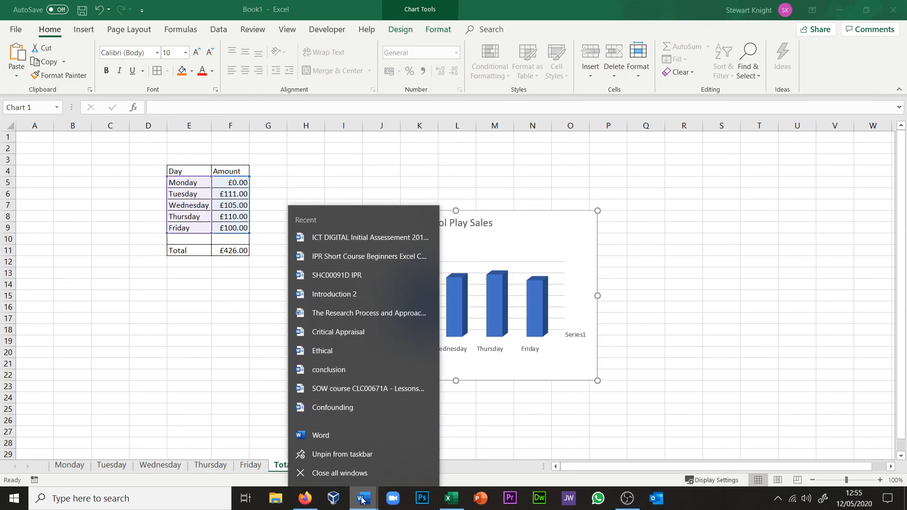
click(362, 500)
click(429, 458)
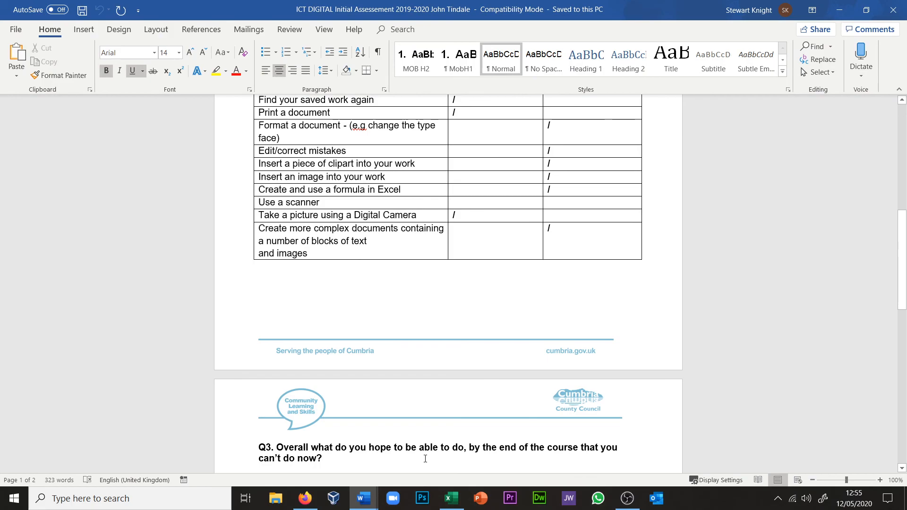
key(ctrl+n)
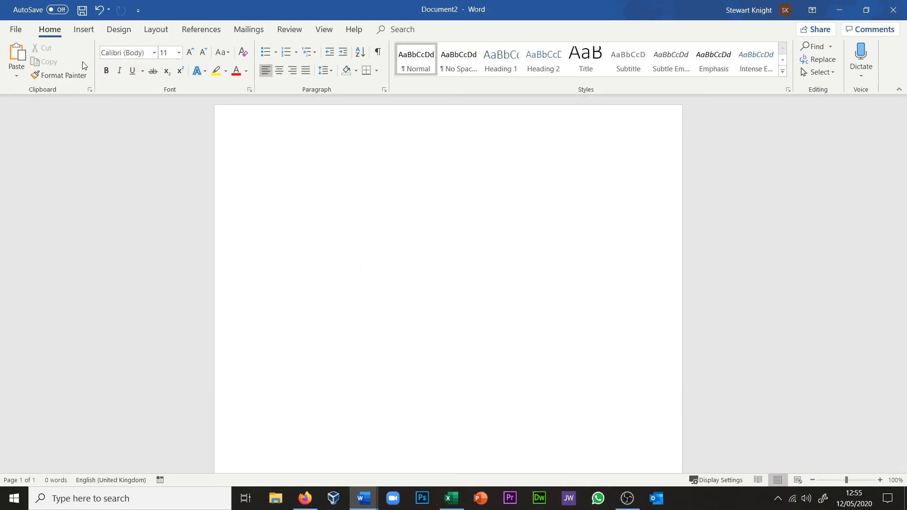
click(16, 50)
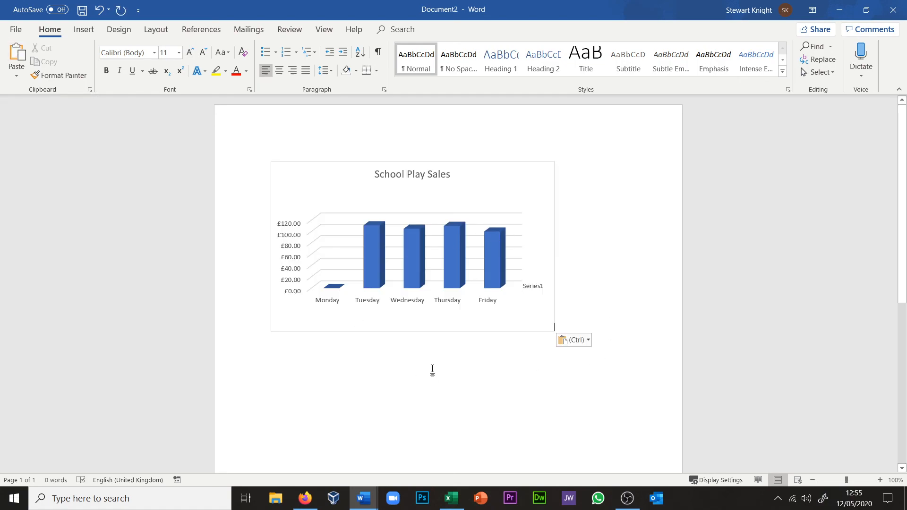
Step: Compare the original chart on the Total sheet in Excel with the pasted copy in Word
click(451, 499)
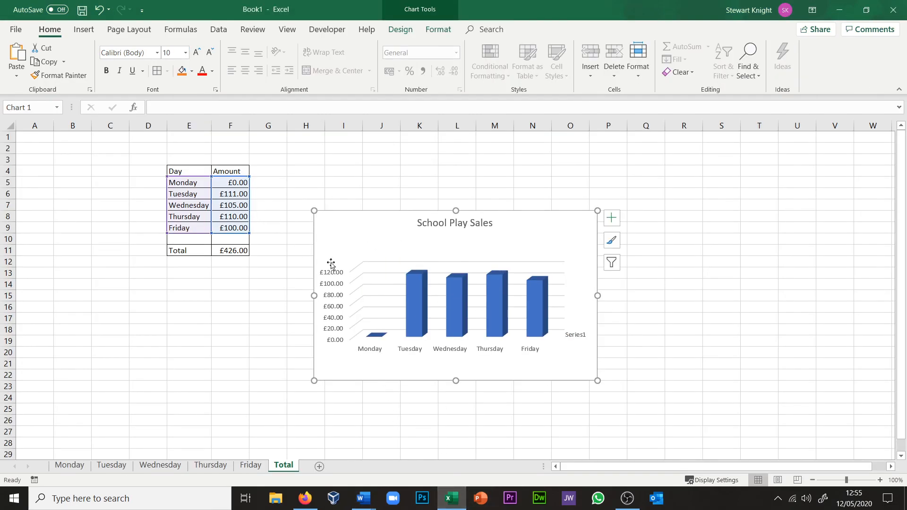
key(alt+Tab)
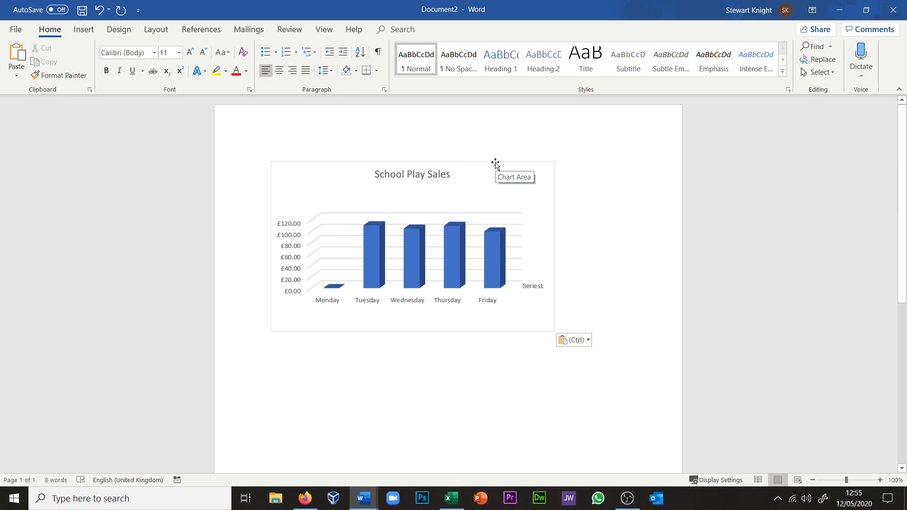
key(alt+Tab)
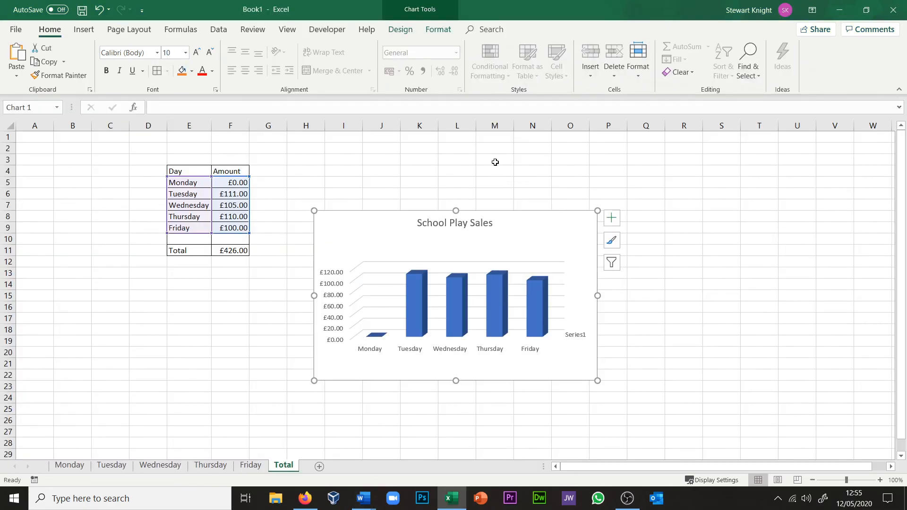